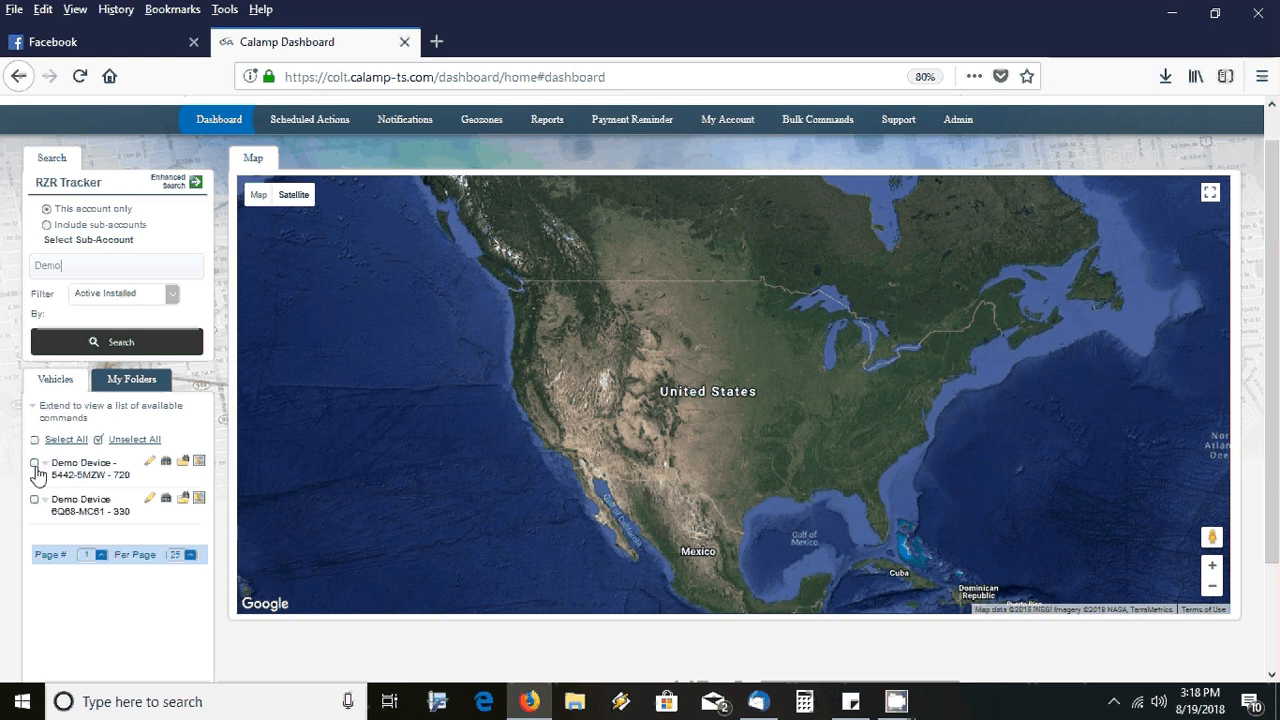
Tick Demo Device 5442-5MZW - 720 to plot its marker on the satellite map
{"action": "left_click", "coordinate": [35, 464]}
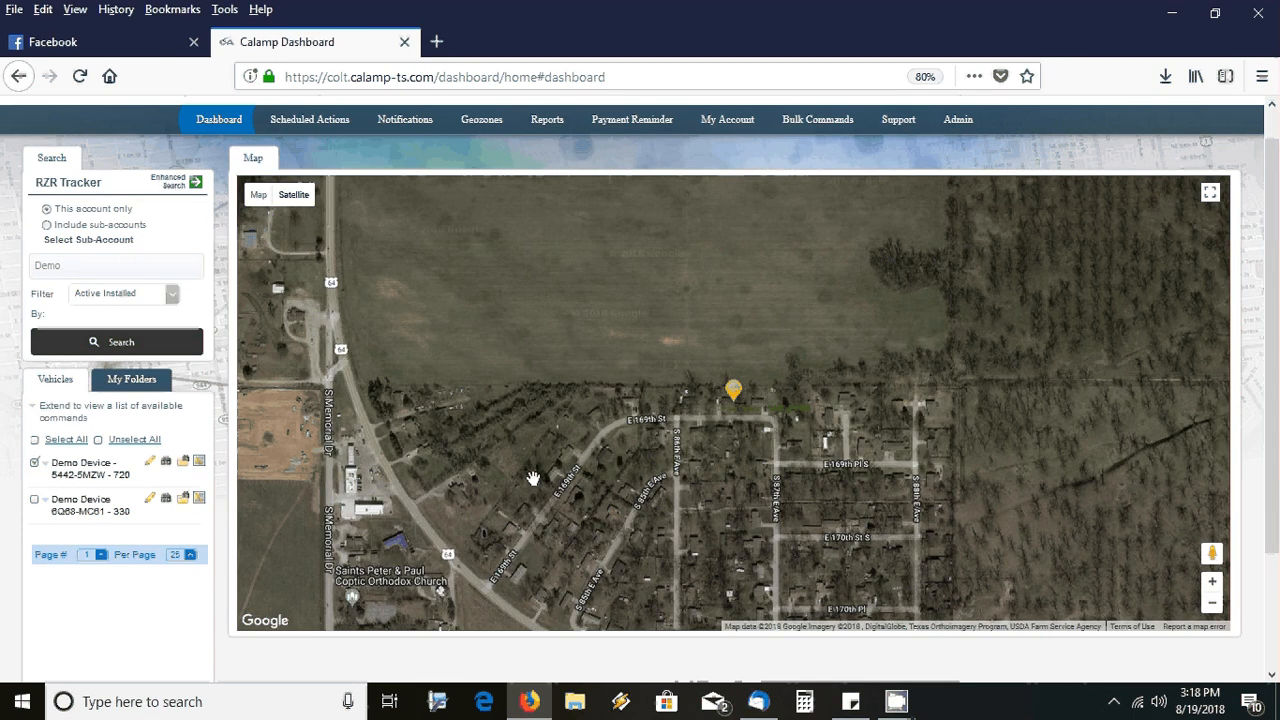
Zoom the satellite map in three levels and open the device's location popup
{"action": "left_click", "coordinate": [1211, 586]}
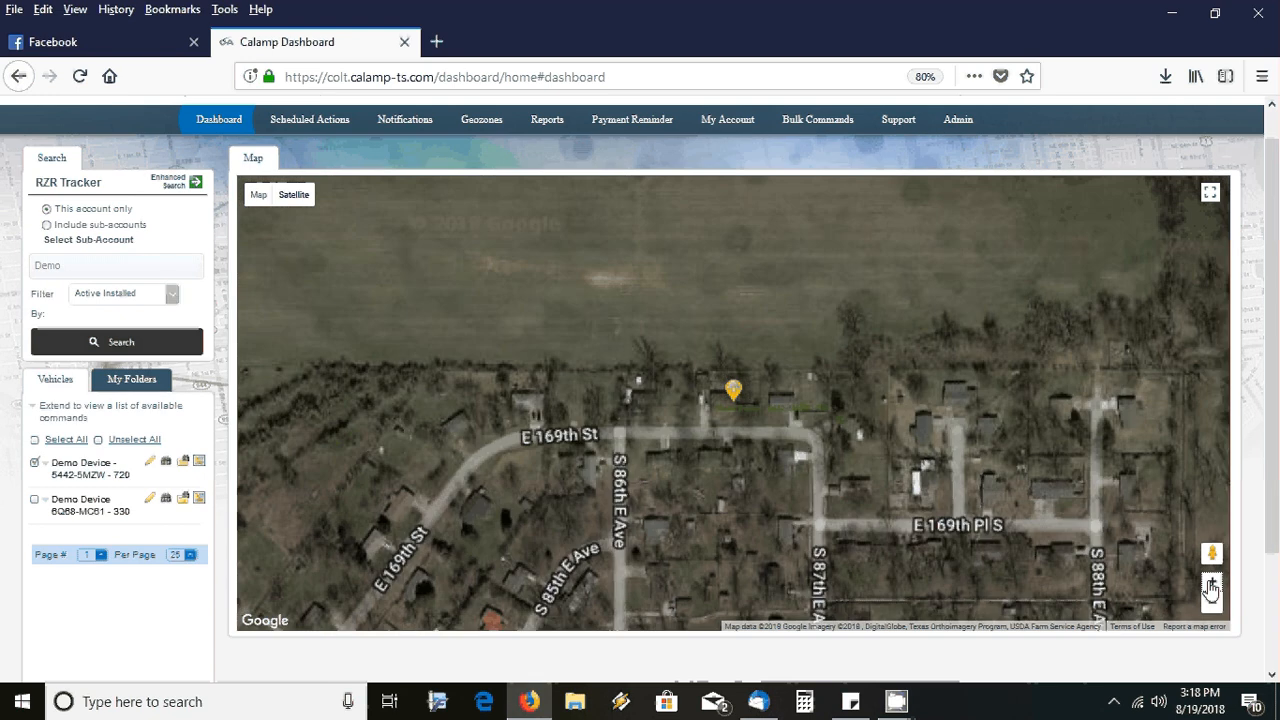
{"action": "left_click", "coordinate": [1211, 586]}
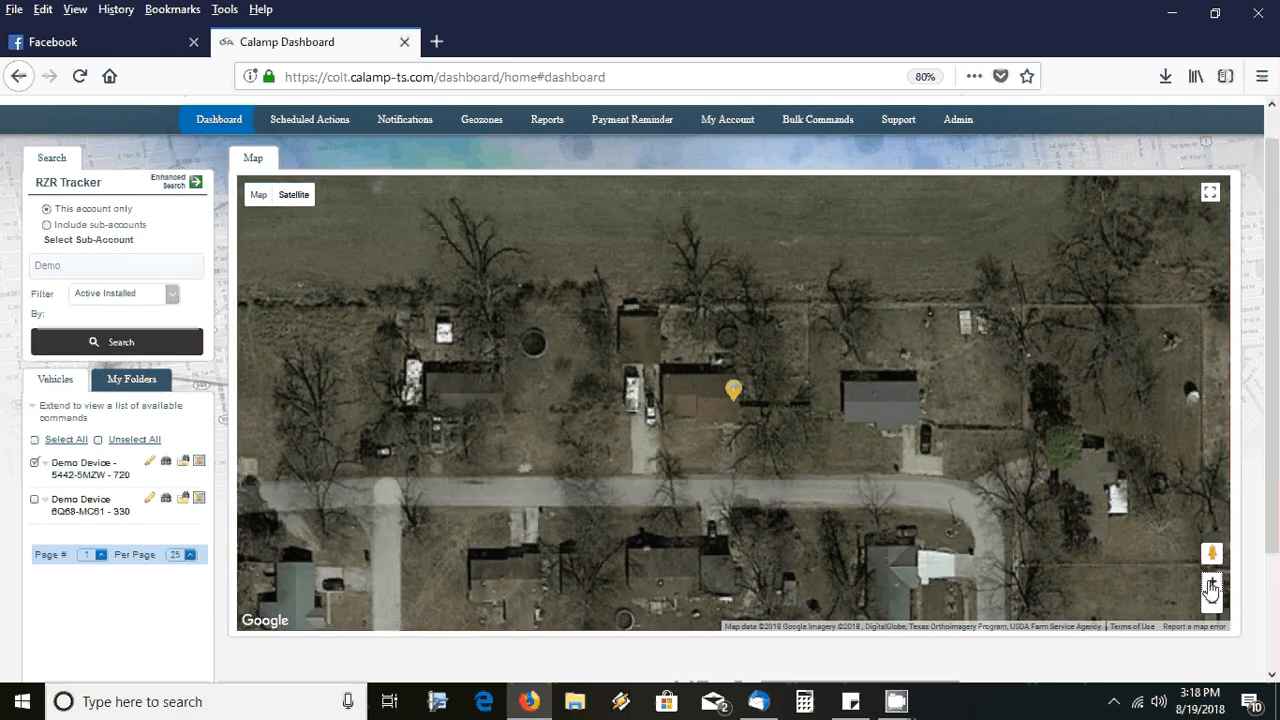
{"action": "left_click", "coordinate": [1211, 586]}
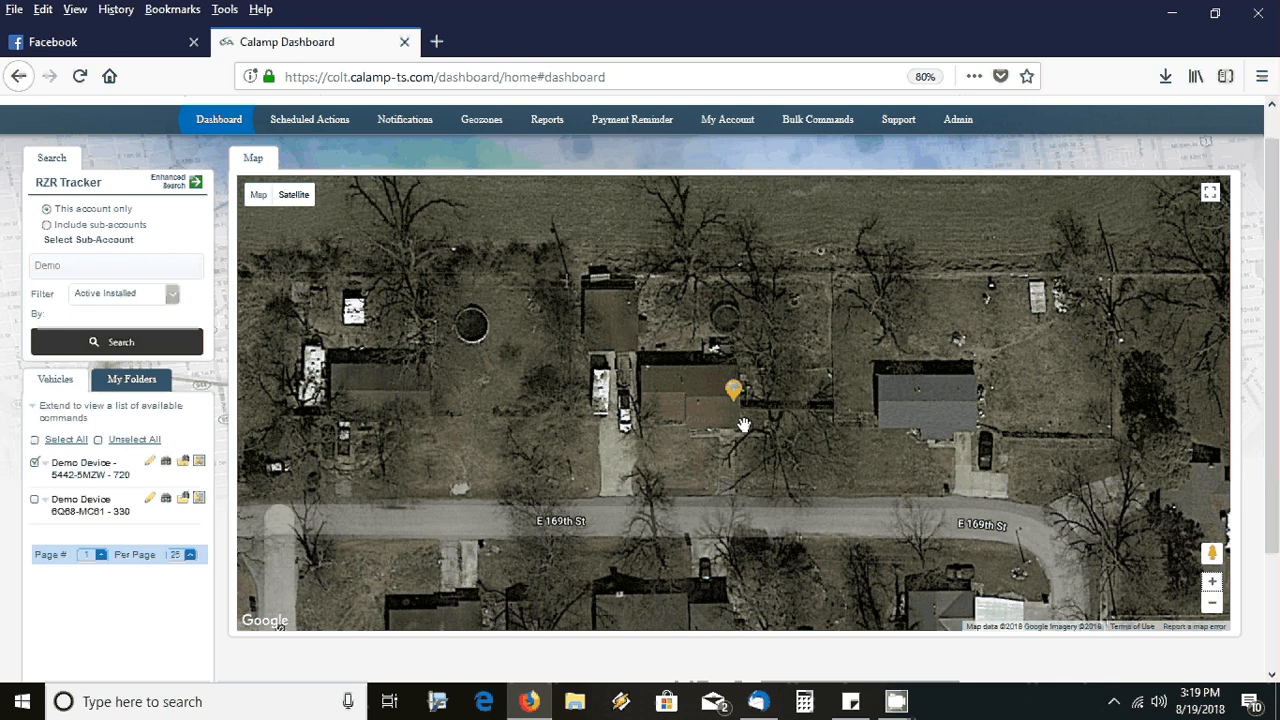
{"action": "left_click", "coordinate": [734, 392]}
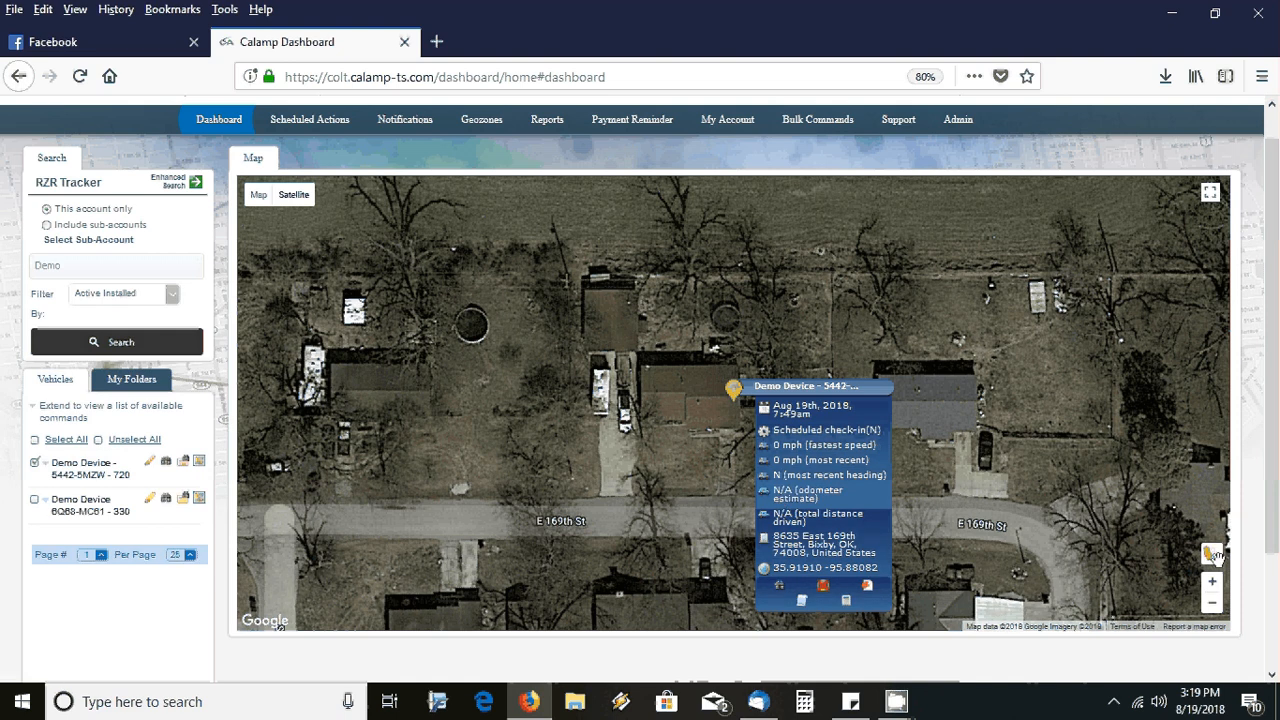
Inspect the location in Street View, return to the satellite map, and untick the device
{"action": "left_click_drag", "start_coordinate": [1213, 556], "coordinate": [806, 537]}
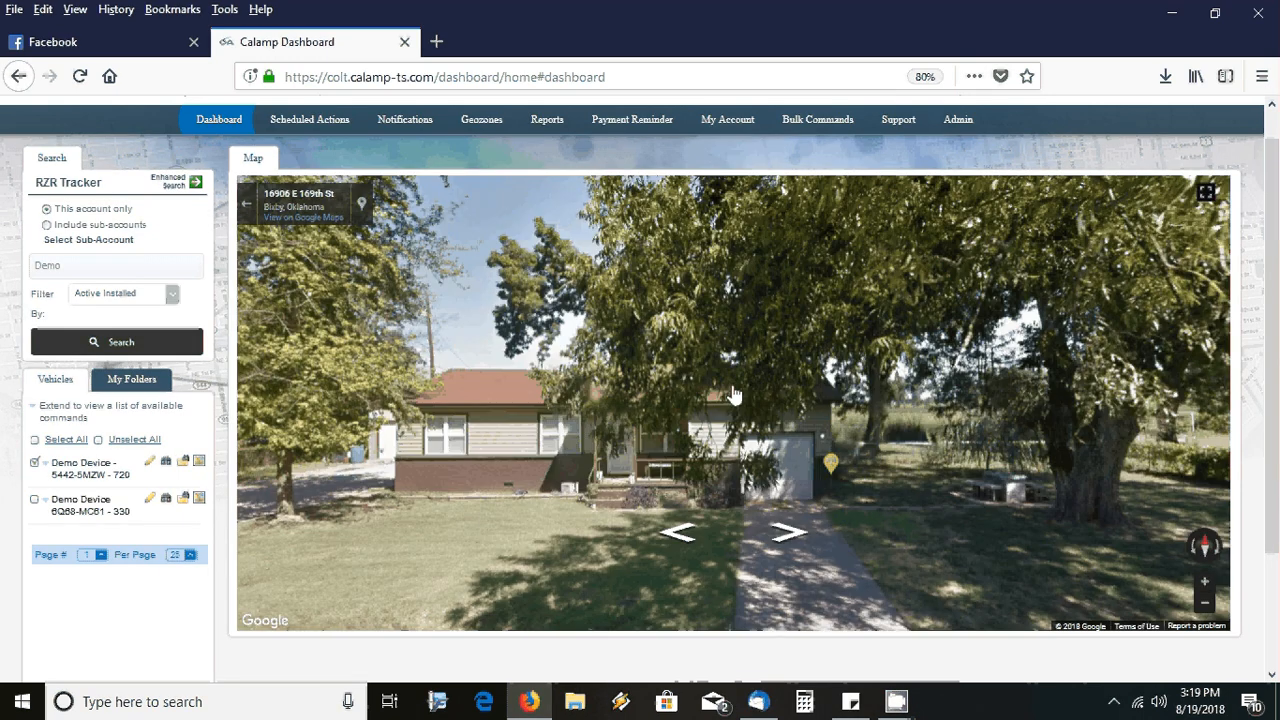
{"action": "left_click", "coordinate": [831, 462]}
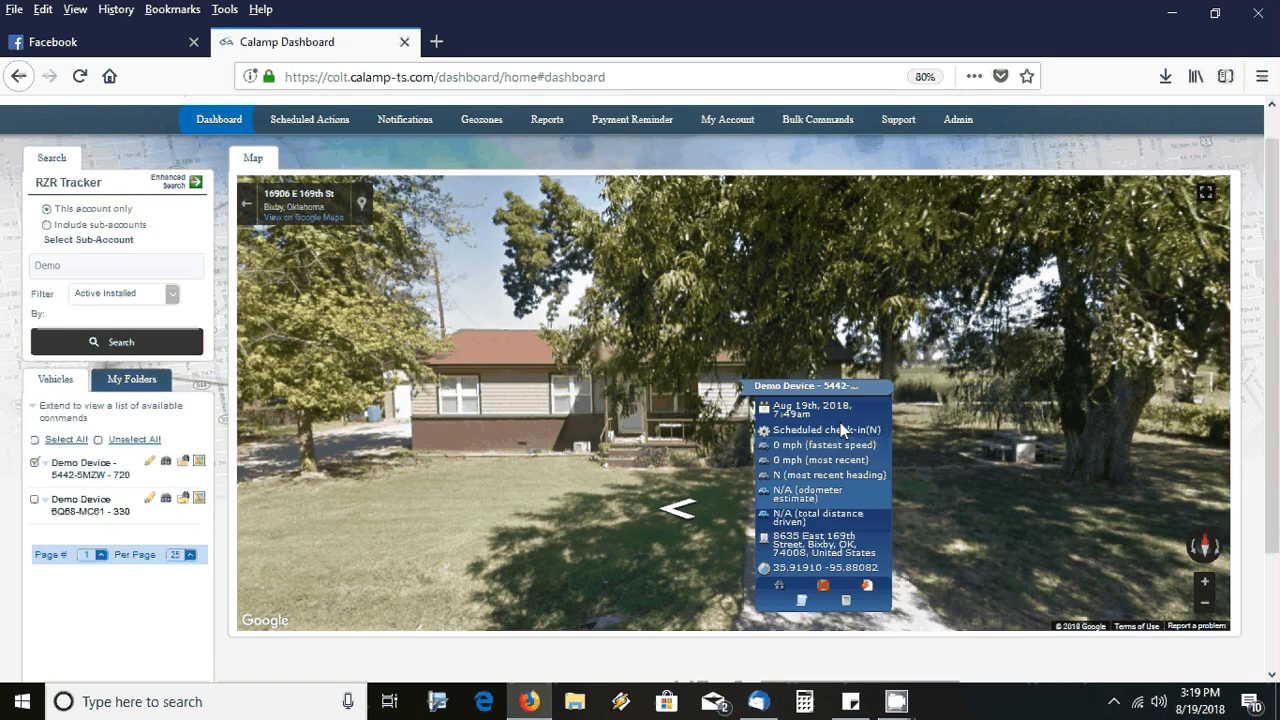
{"action": "left_click", "coordinate": [657, 358]}
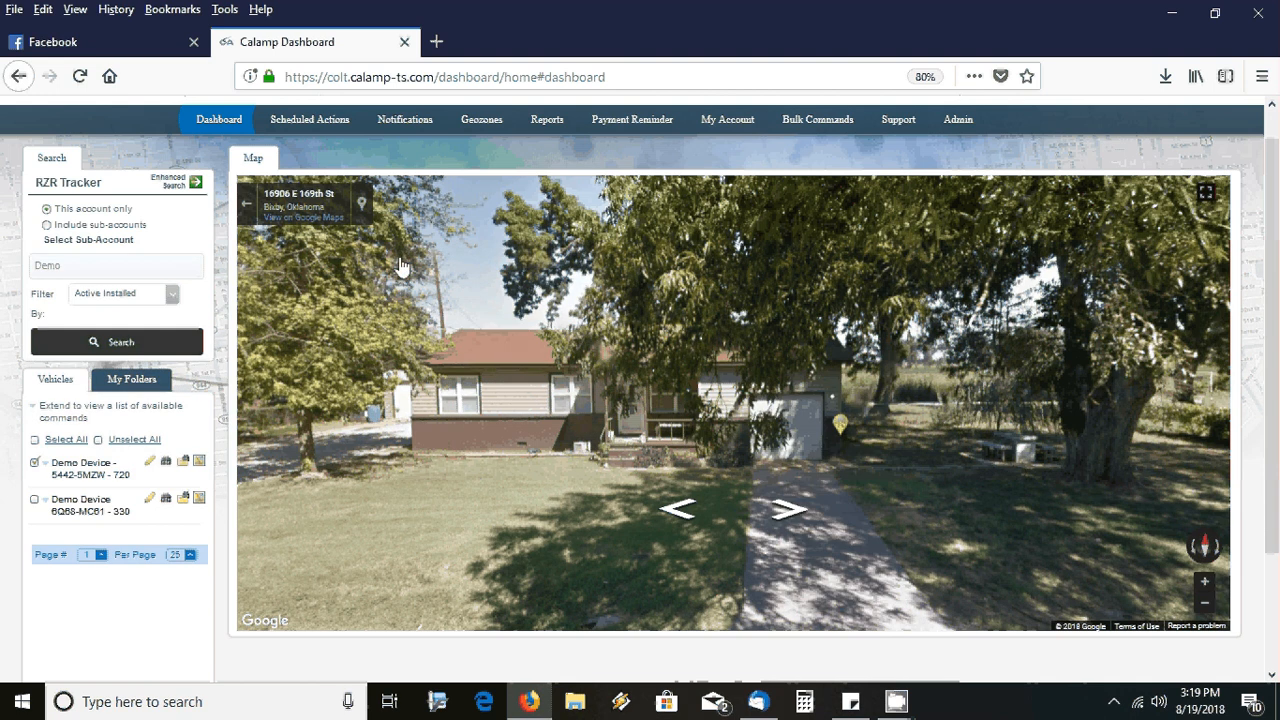
{"action": "left_click", "coordinate": [247, 206]}
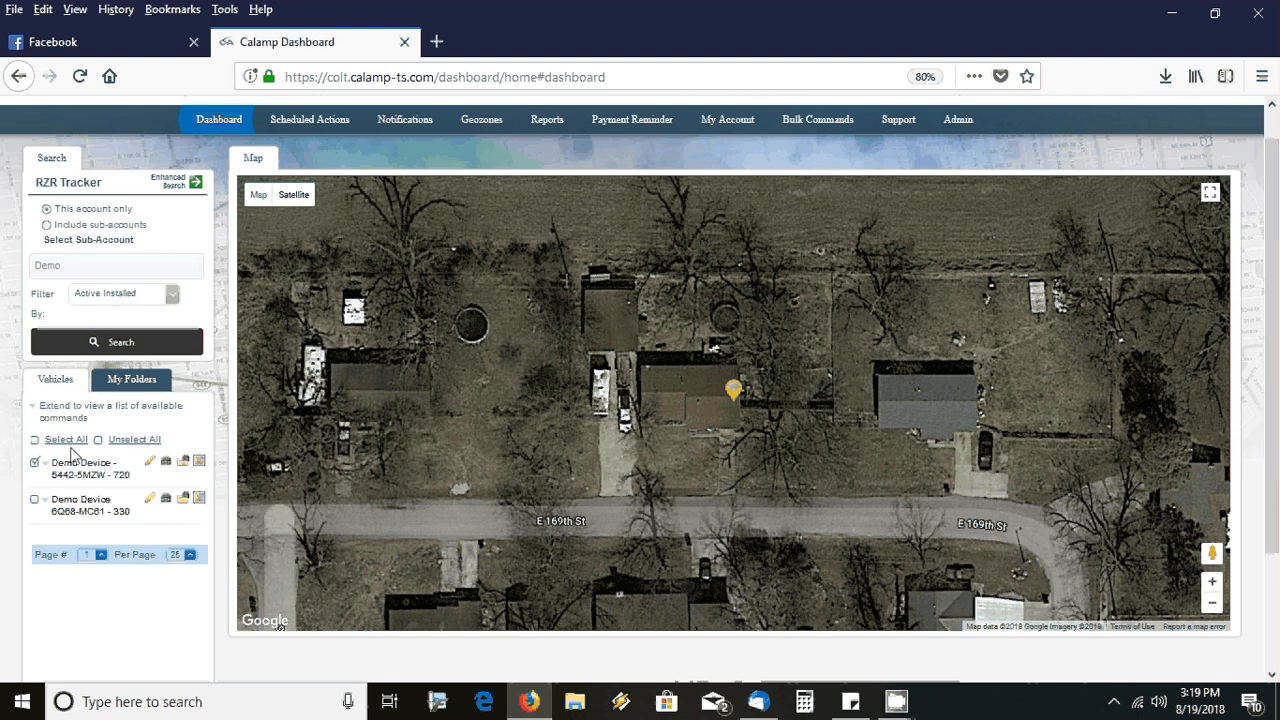
{"action": "left_click", "coordinate": [35, 465]}
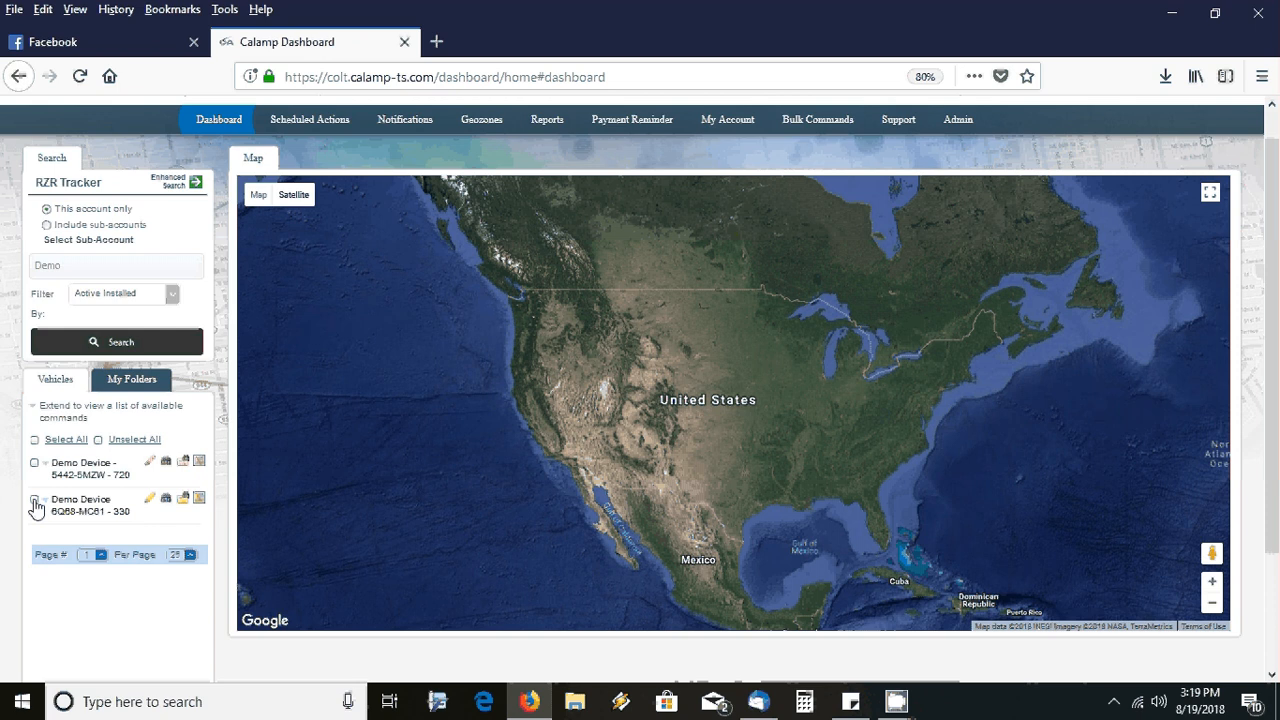
Plot Demo Device 6Q68-MC61 - 330 and zoom in closely on its marker
{"action": "left_click", "coordinate": [35, 502]}
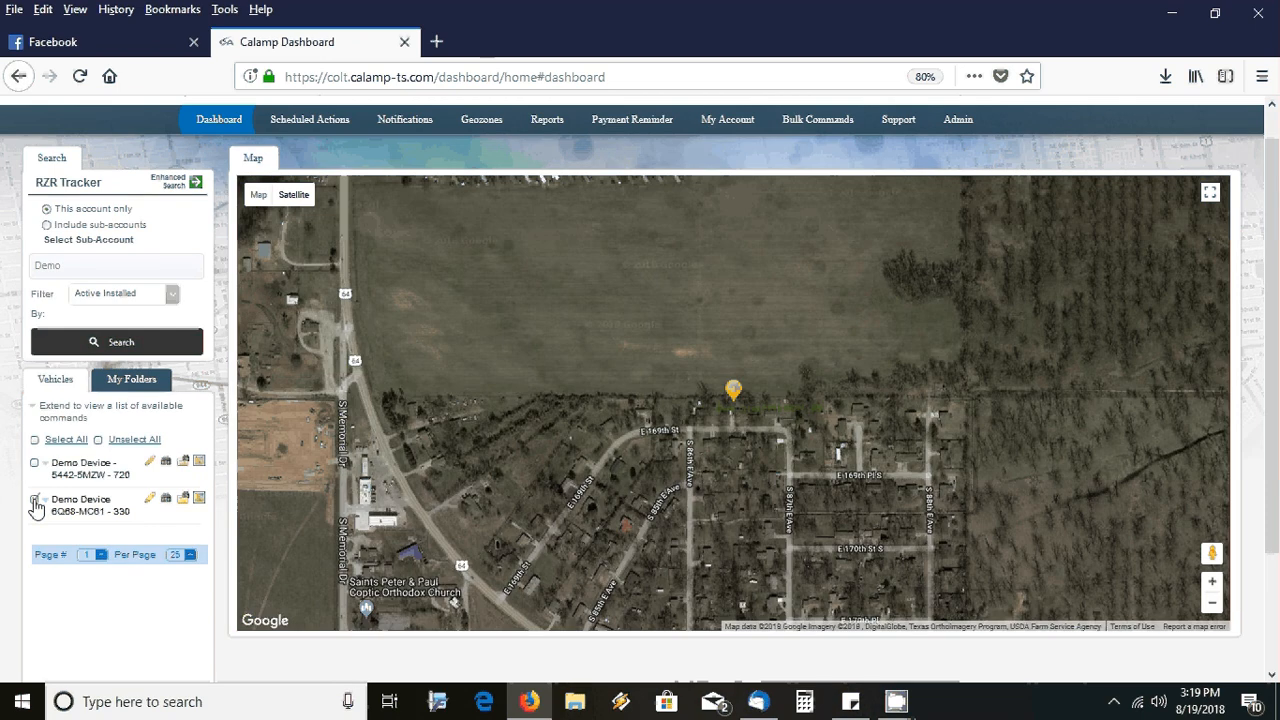
{"action": "left_click", "coordinate": [1211, 582]}
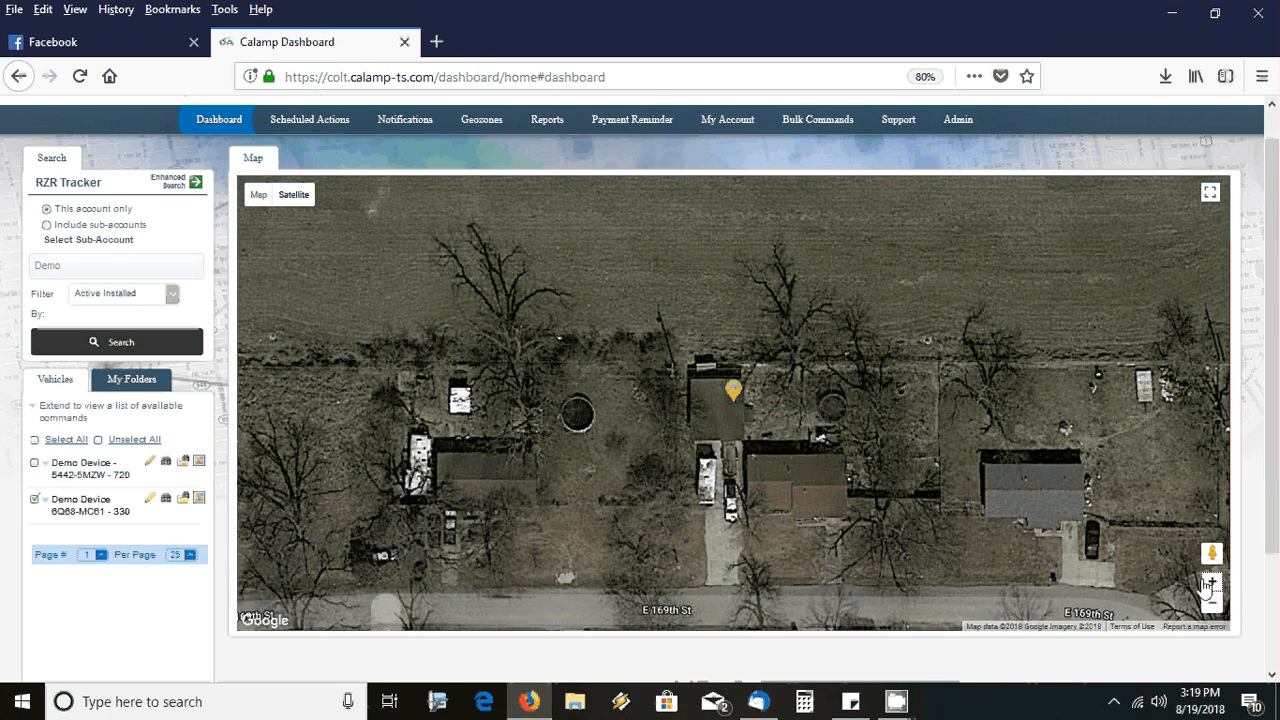
{"action": "mouse_move", "coordinate": [733, 390]}
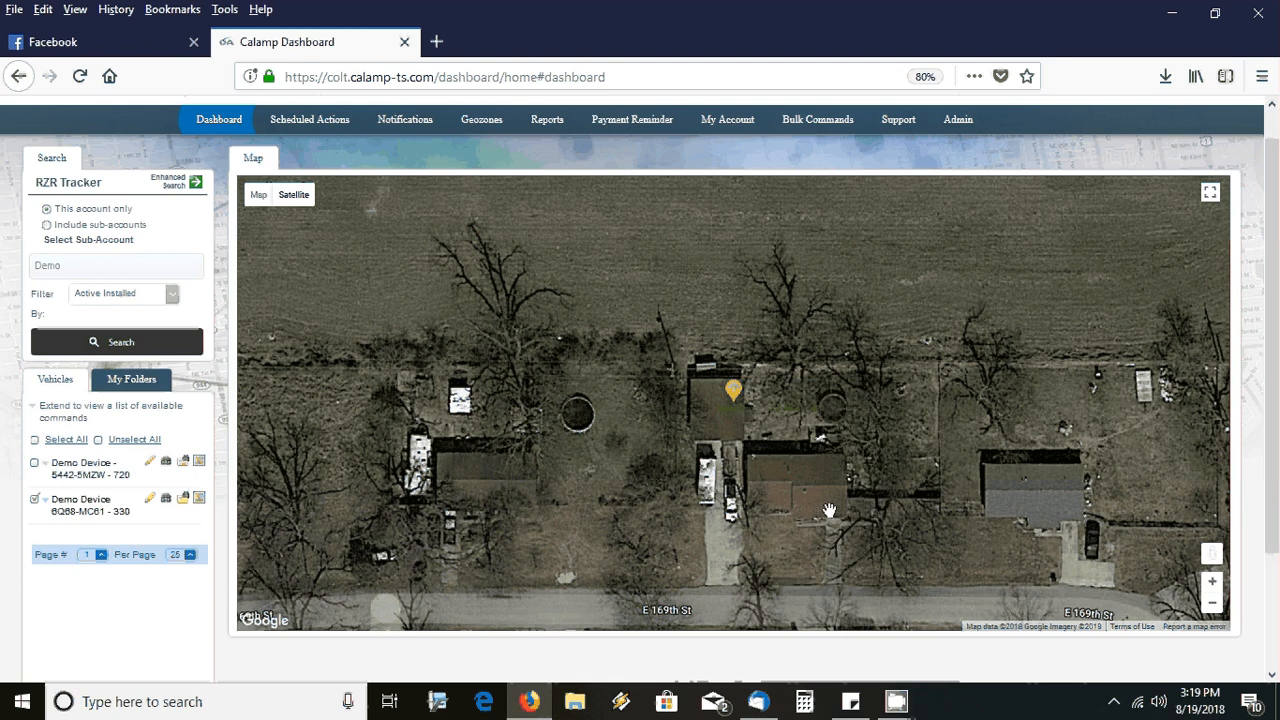
View its location in Street View along E 169th St, return to the map, and go to Notifications
{"action": "left_click_drag", "start_coordinate": [829, 510], "coordinate": [712, 582]}
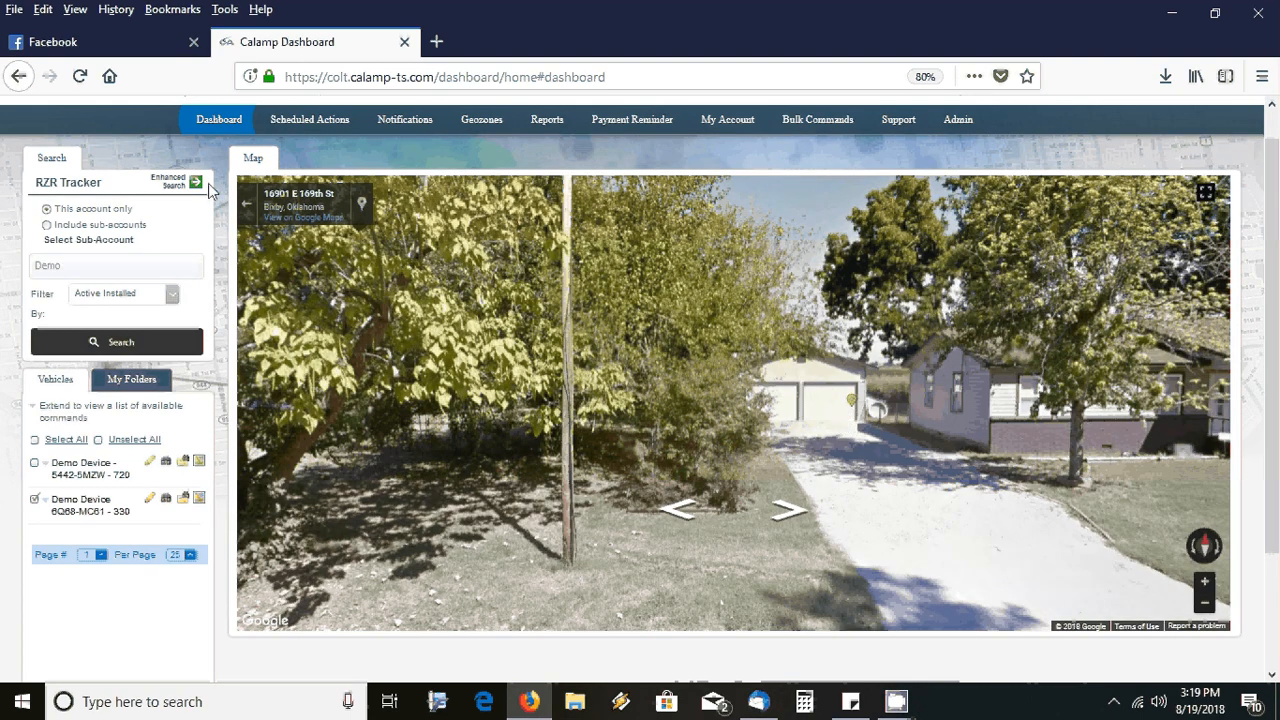
{"action": "left_click", "coordinate": [246, 204]}
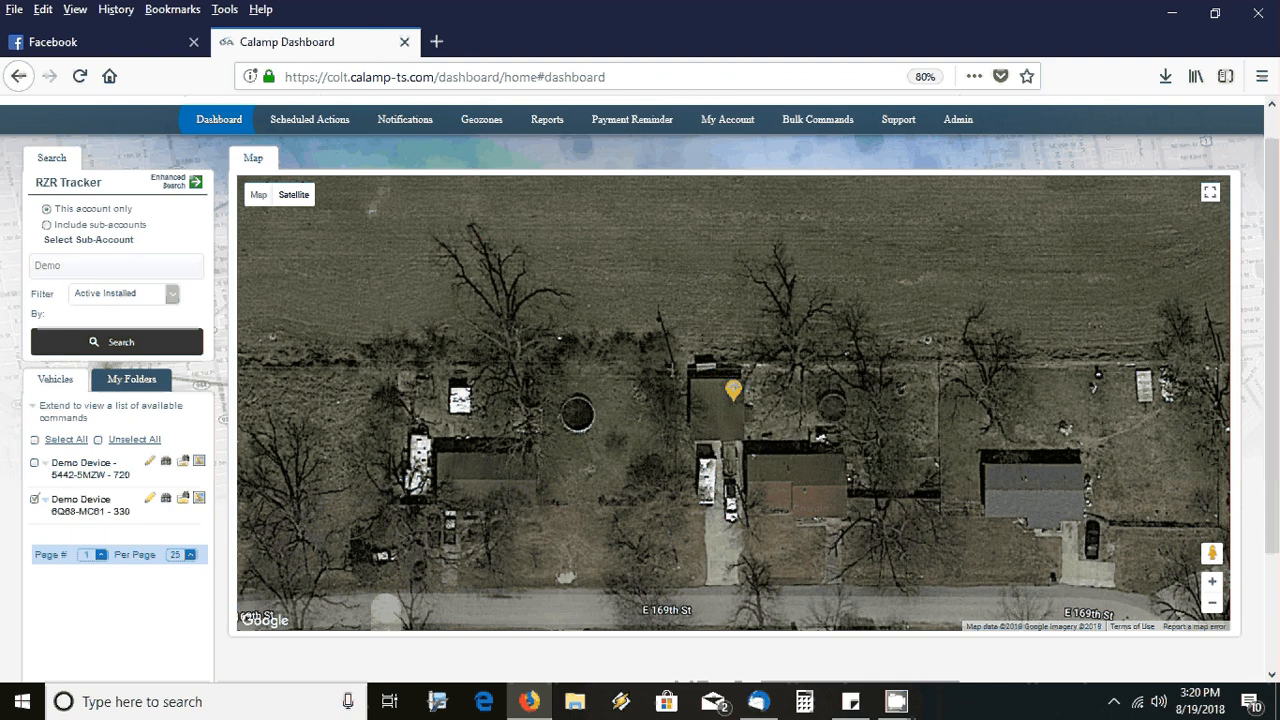
{"action": "left_click", "coordinate": [401, 125]}
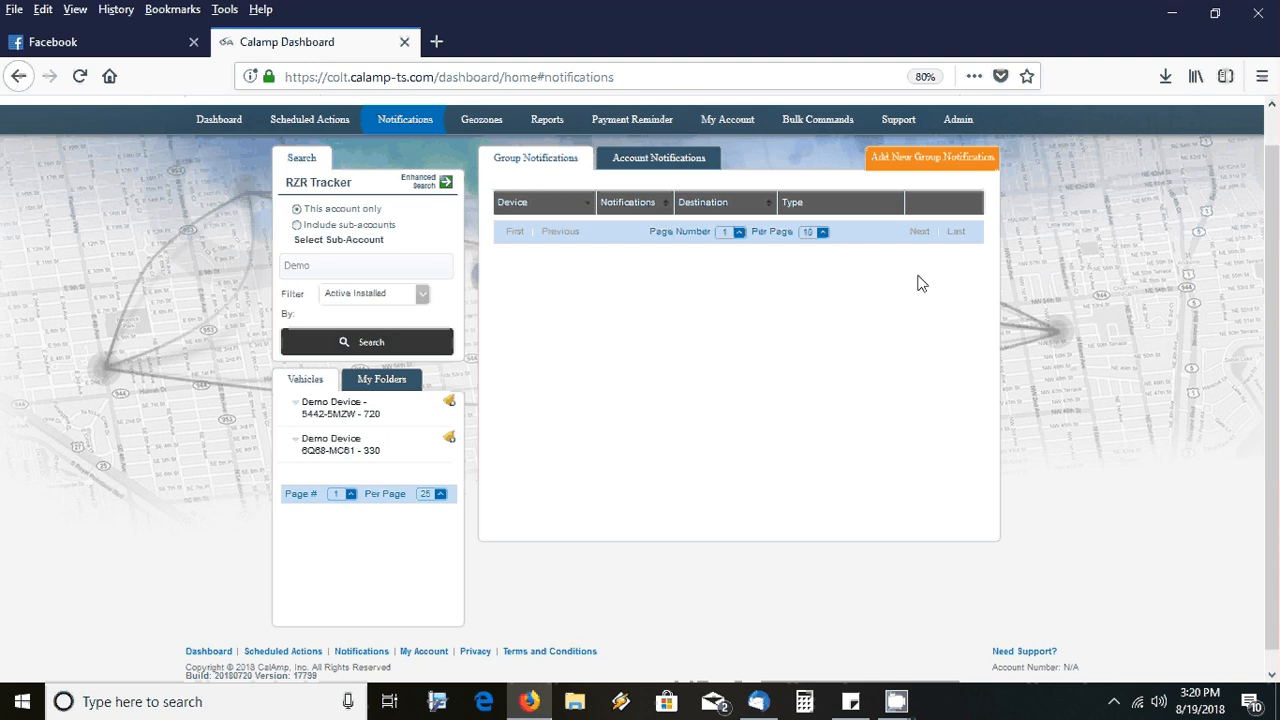
Start a new group notification and check the alert e-mail and phone number fields
{"action": "left_click", "coordinate": [921, 163]}
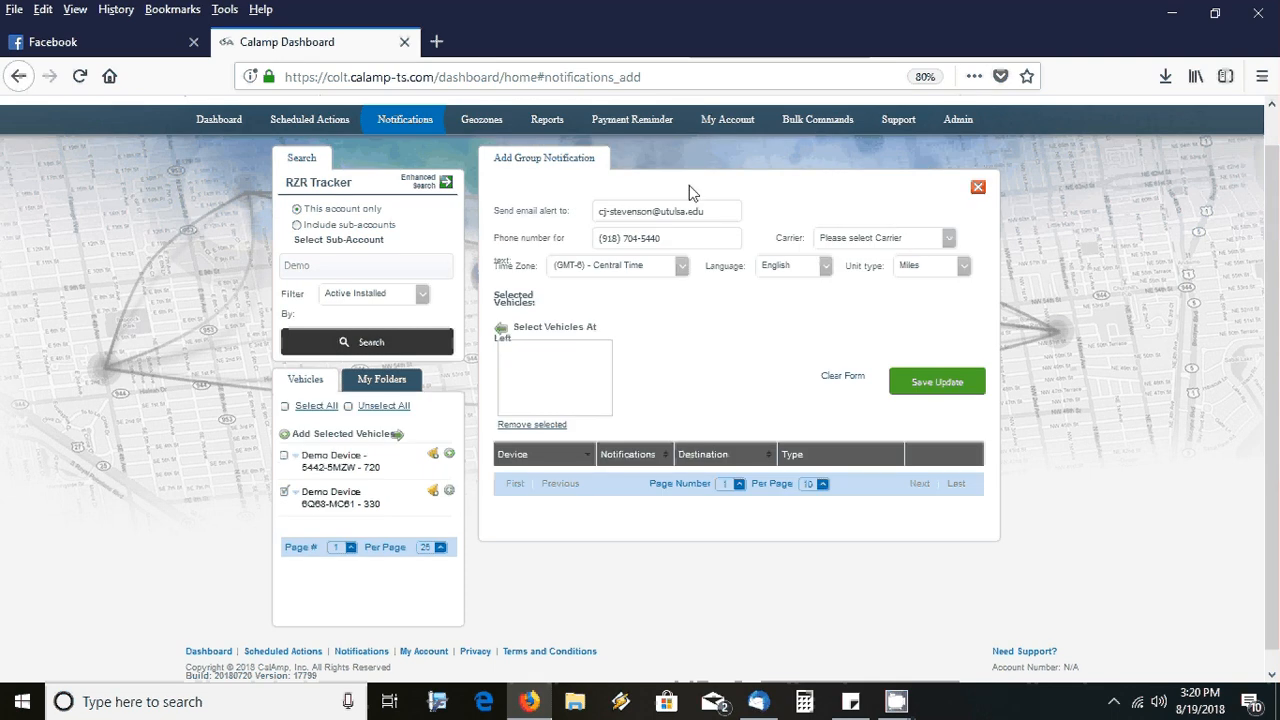
{"action": "left_click", "coordinate": [638, 211]}
{"action": "triple_click", "coordinate": [650, 239]}
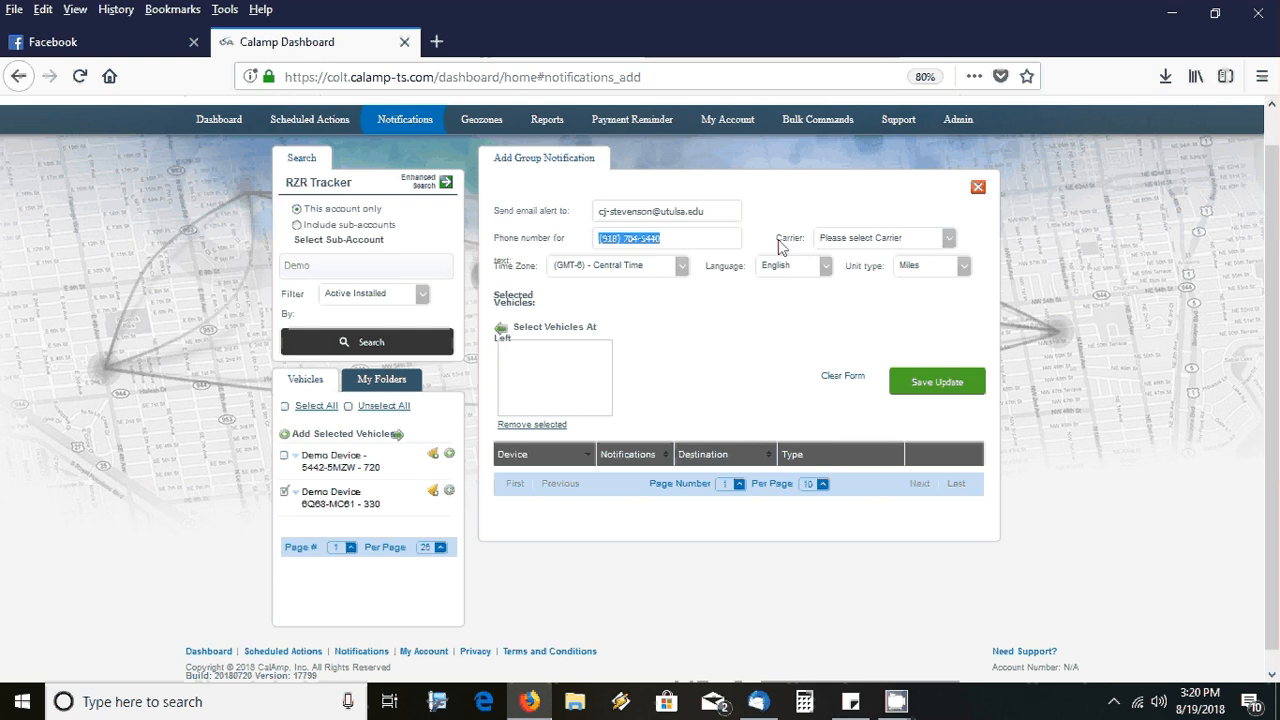
Set the notification's phone carrier to AT&T
{"action": "left_click", "coordinate": [833, 247]}
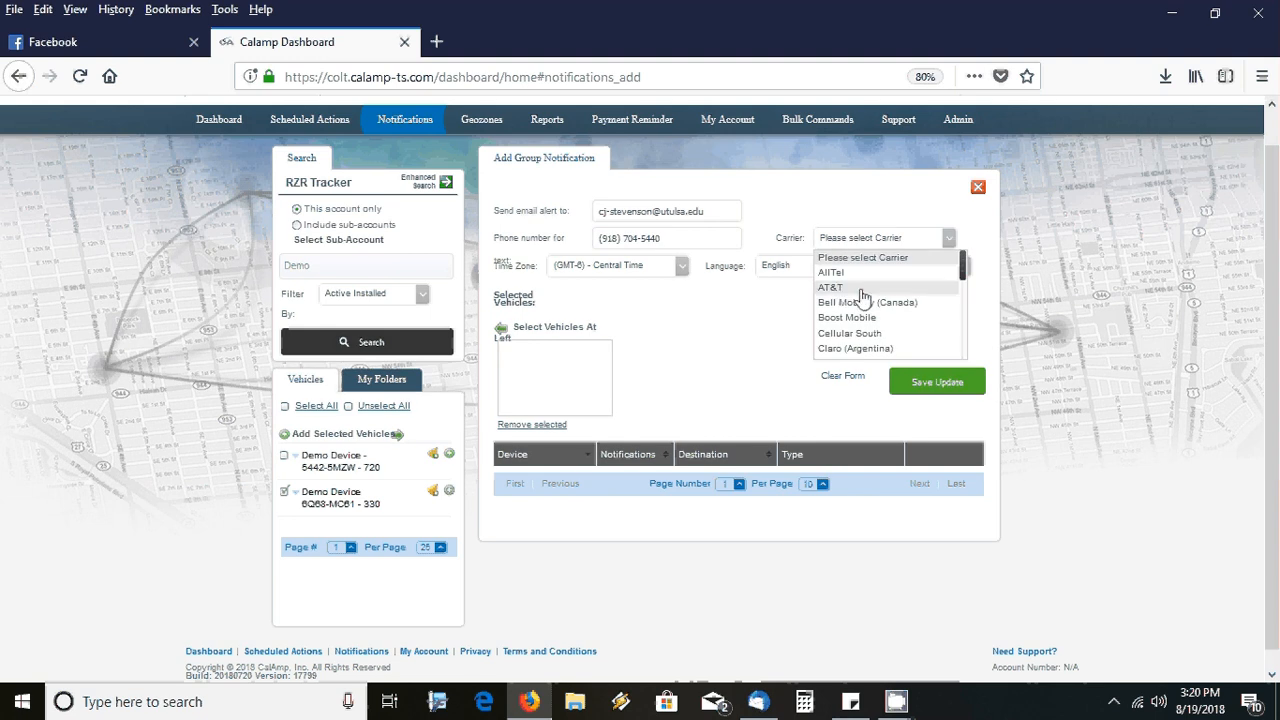
{"action": "left_click_drag", "start_coordinate": [963, 279], "coordinate": [968, 350]}
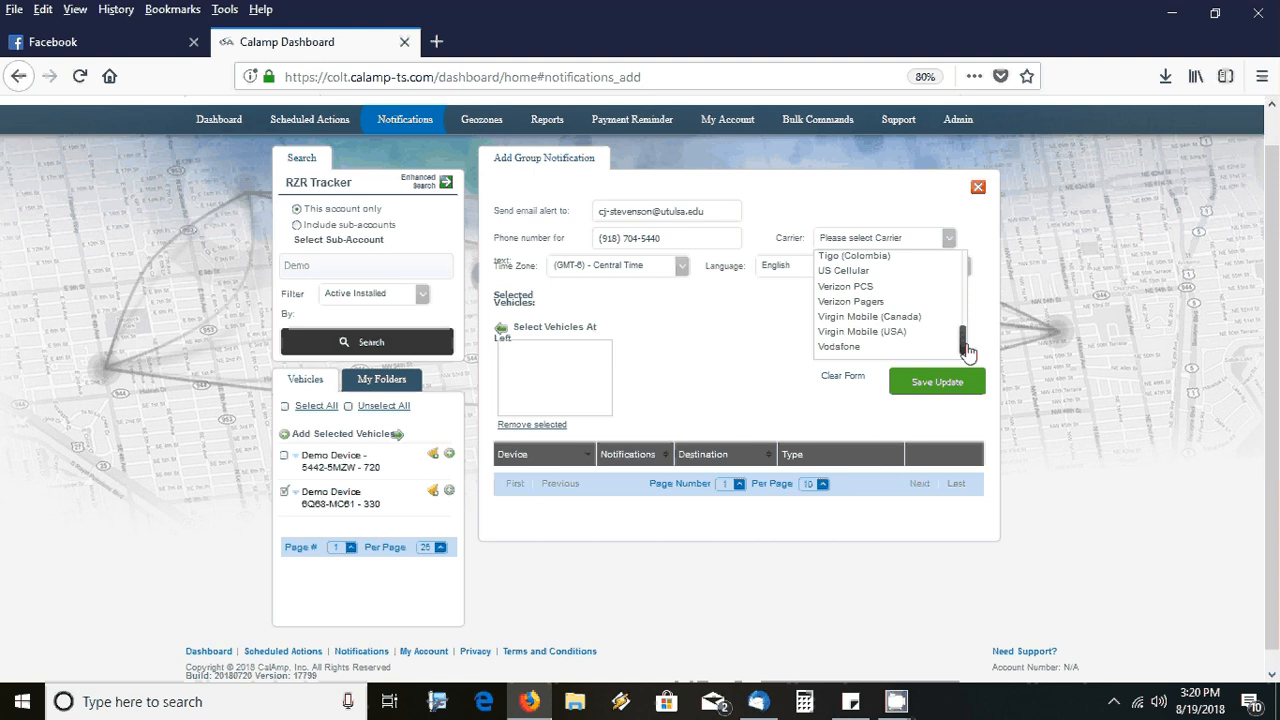
{"action": "scroll", "coordinate": [968, 350], "scroll_direction": "down", "scroll_amount": 1}
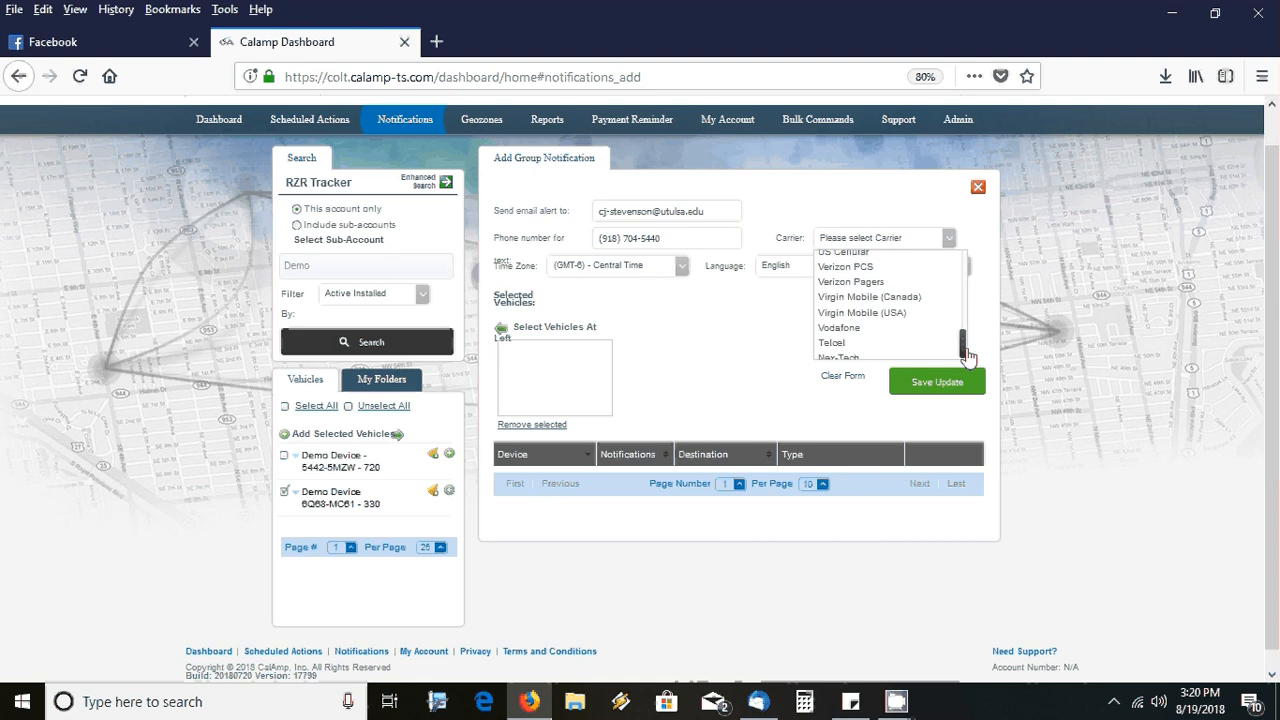
{"action": "scroll", "coordinate": [968, 357], "scroll_direction": "down", "scroll_amount": 1}
{"action": "left_click_drag", "start_coordinate": [967, 356], "coordinate": [966, 271]}
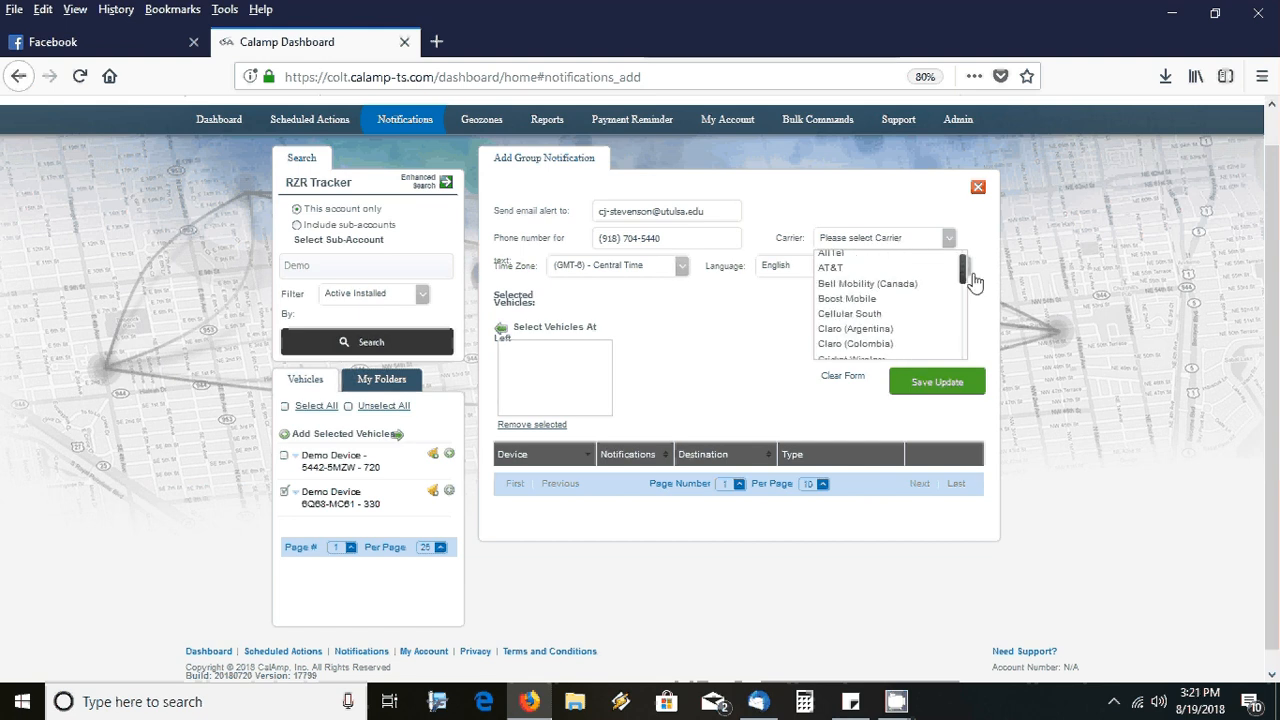
{"action": "left_click", "coordinate": [891, 270]}
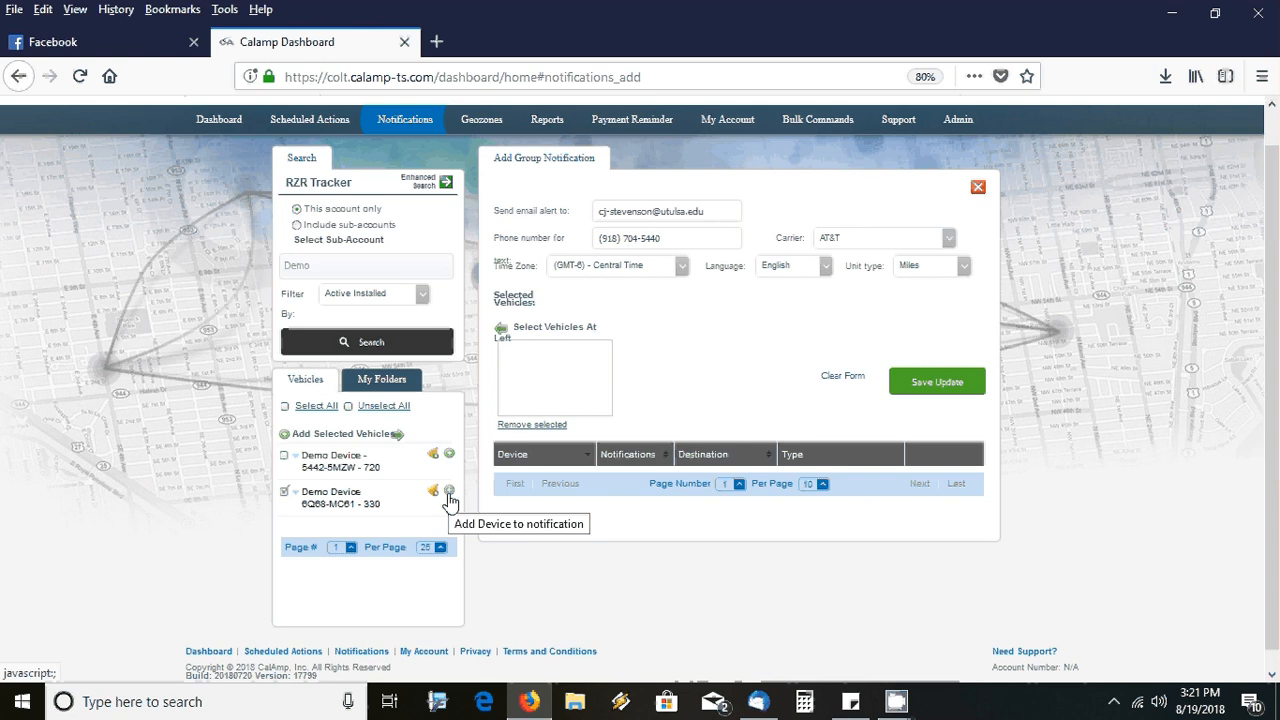
Add Demo Device 6Q68-MC61 - 330 and enable Tow, Low Battery and Tow Stop Location alerts
{"action": "left_click", "coordinate": [449, 492]}
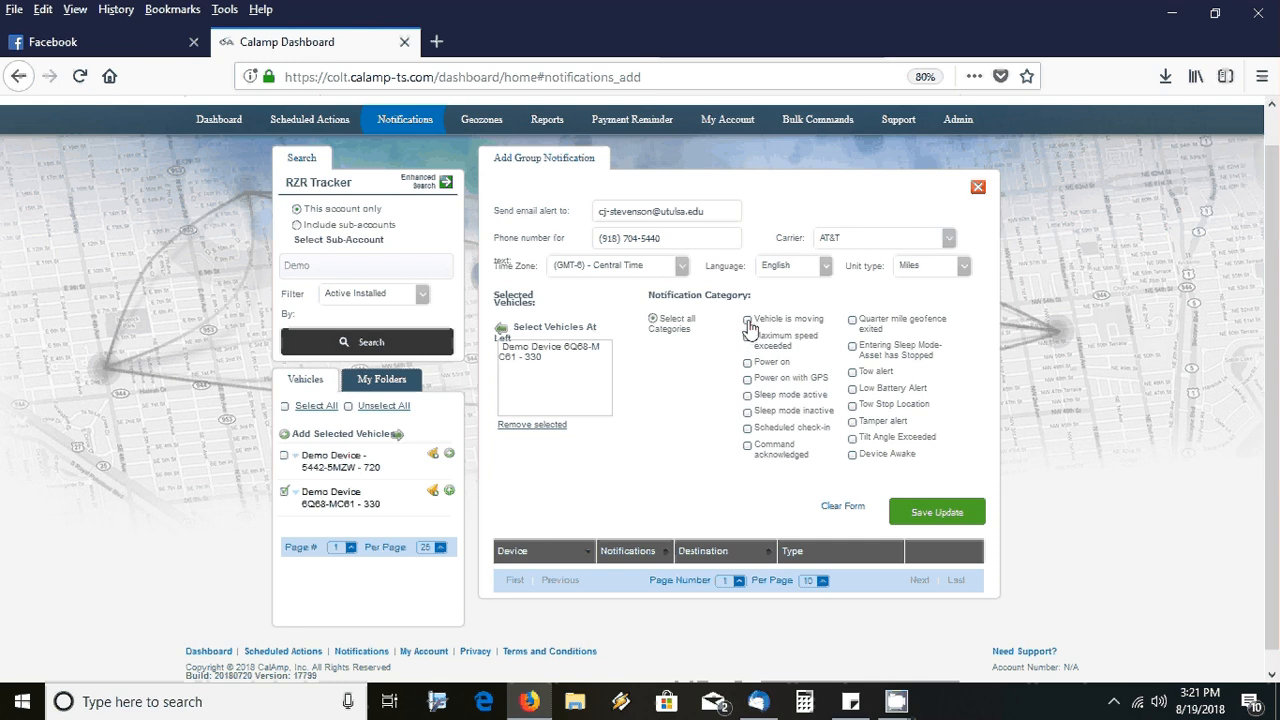
{"action": "left_click", "coordinate": [748, 321]}
{"action": "left_click", "coordinate": [748, 320]}
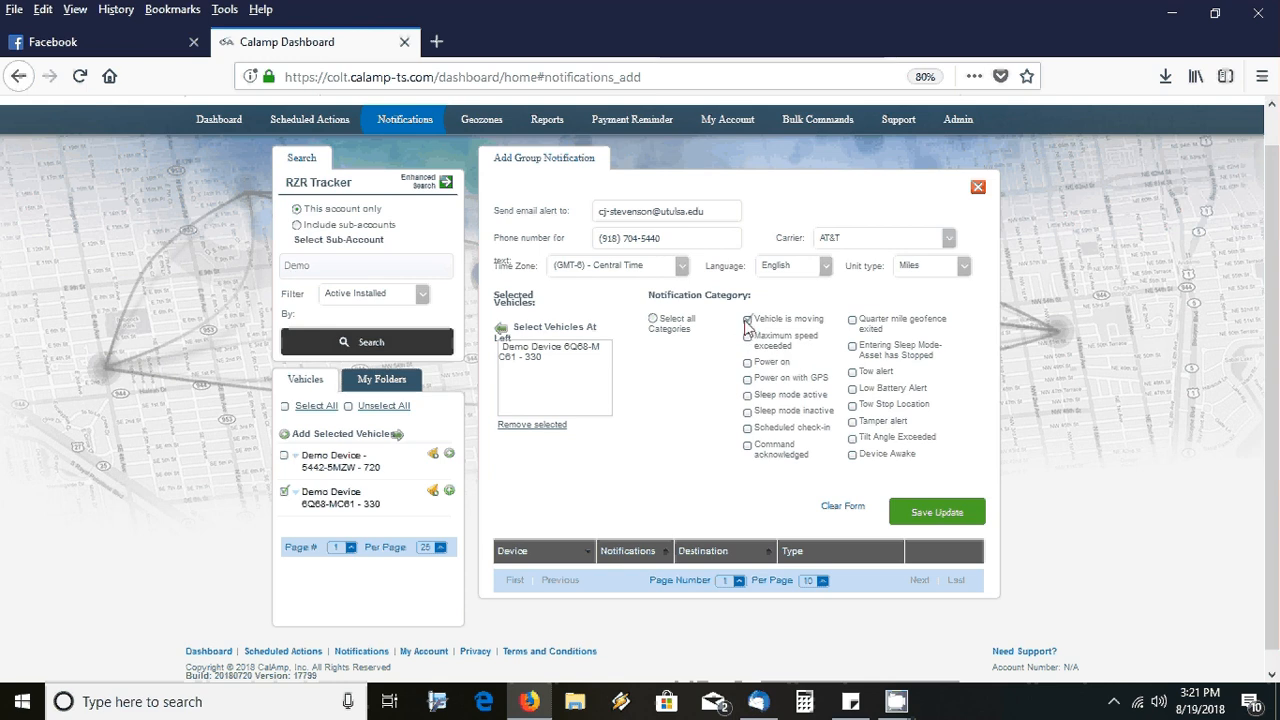
{"action": "left_click", "coordinate": [854, 348]}
{"action": "left_click", "coordinate": [853, 373]}
{"action": "left_click", "coordinate": [853, 390]}
{"action": "left_click", "coordinate": [853, 405]}
Drop Entering Sleep Mode, enable Scheduled check-in, and save the notification
{"action": "left_click", "coordinate": [853, 346]}
{"action": "left_click", "coordinate": [747, 429]}
{"action": "left_click", "coordinate": [922, 520]}
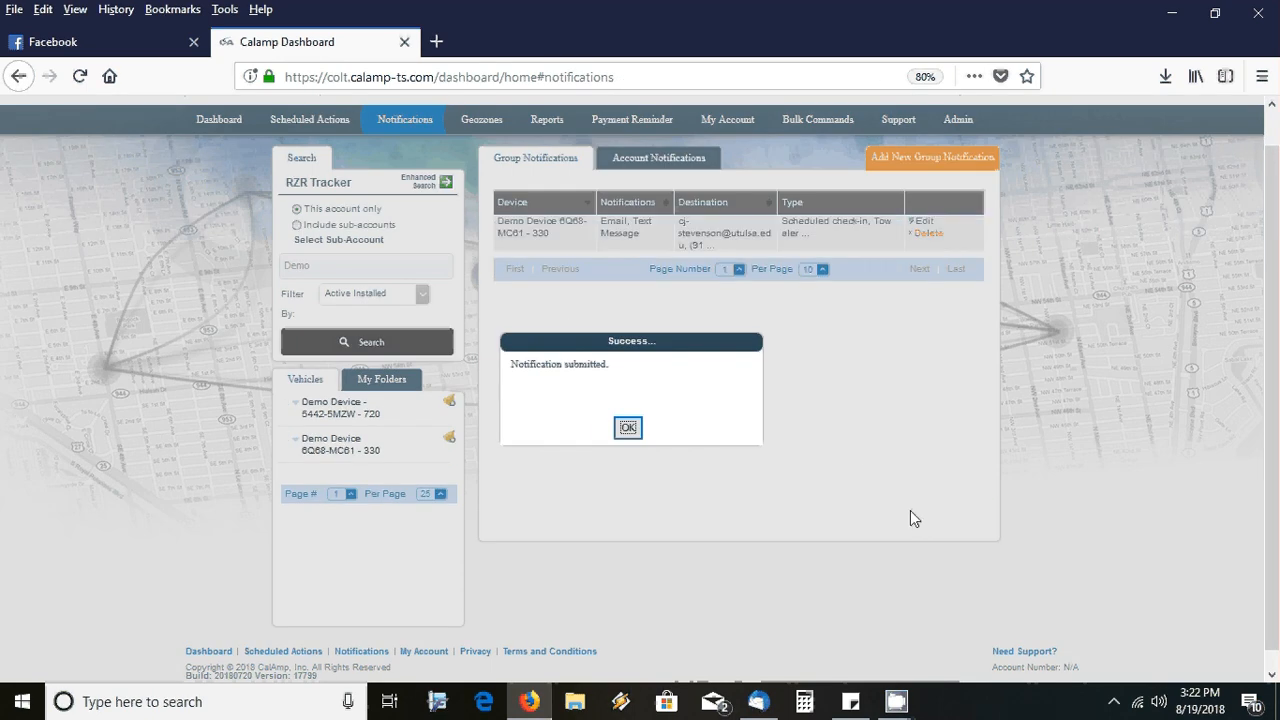
{"action": "left_click", "coordinate": [627, 428]}
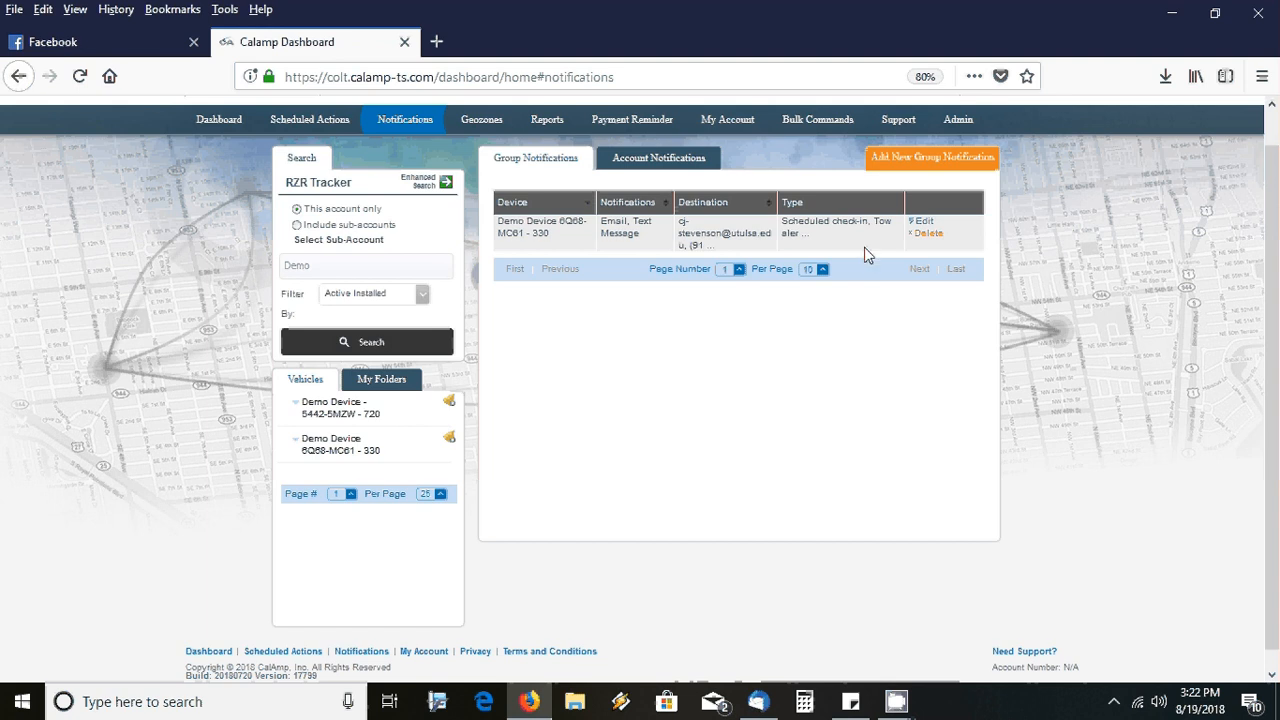
Start a notification for Demo Device 5442-5MZW - 720 with 5% battery, recovery mode, Low Battery and Scheduled check-in alerts
{"action": "left_click", "coordinate": [906, 167]}
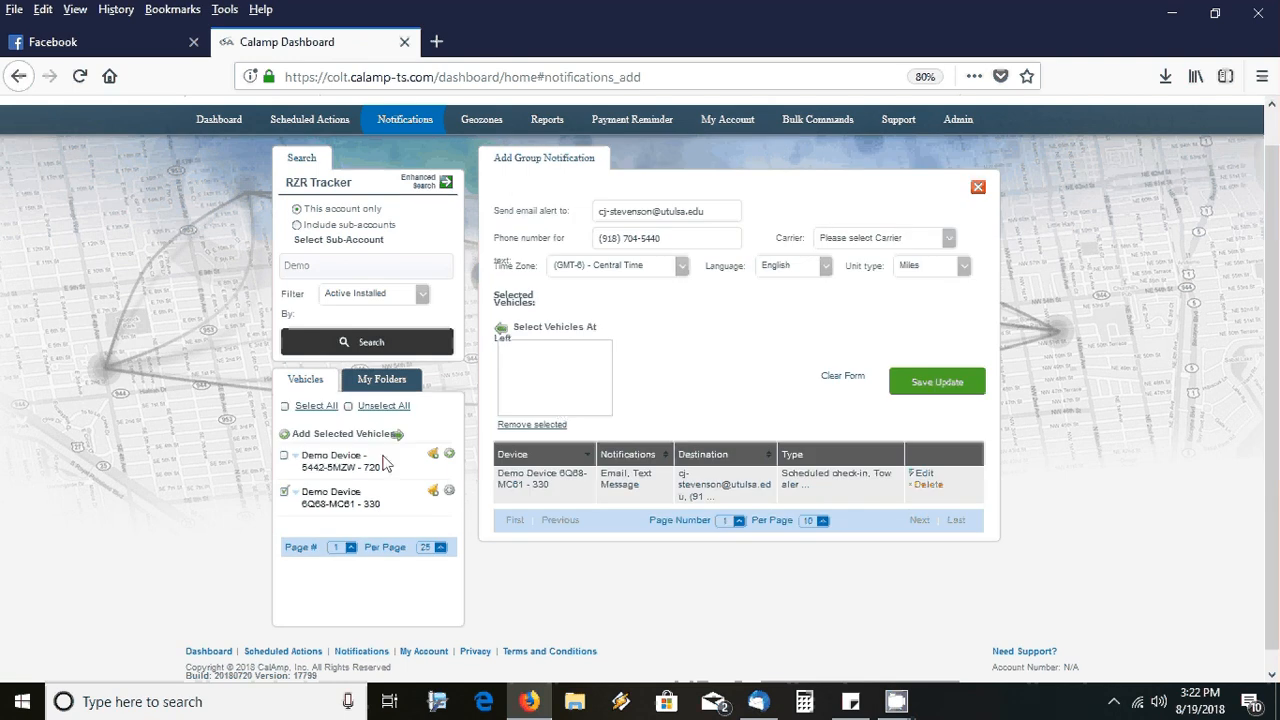
{"action": "left_click", "coordinate": [284, 492]}
{"action": "left_click", "coordinate": [448, 455]}
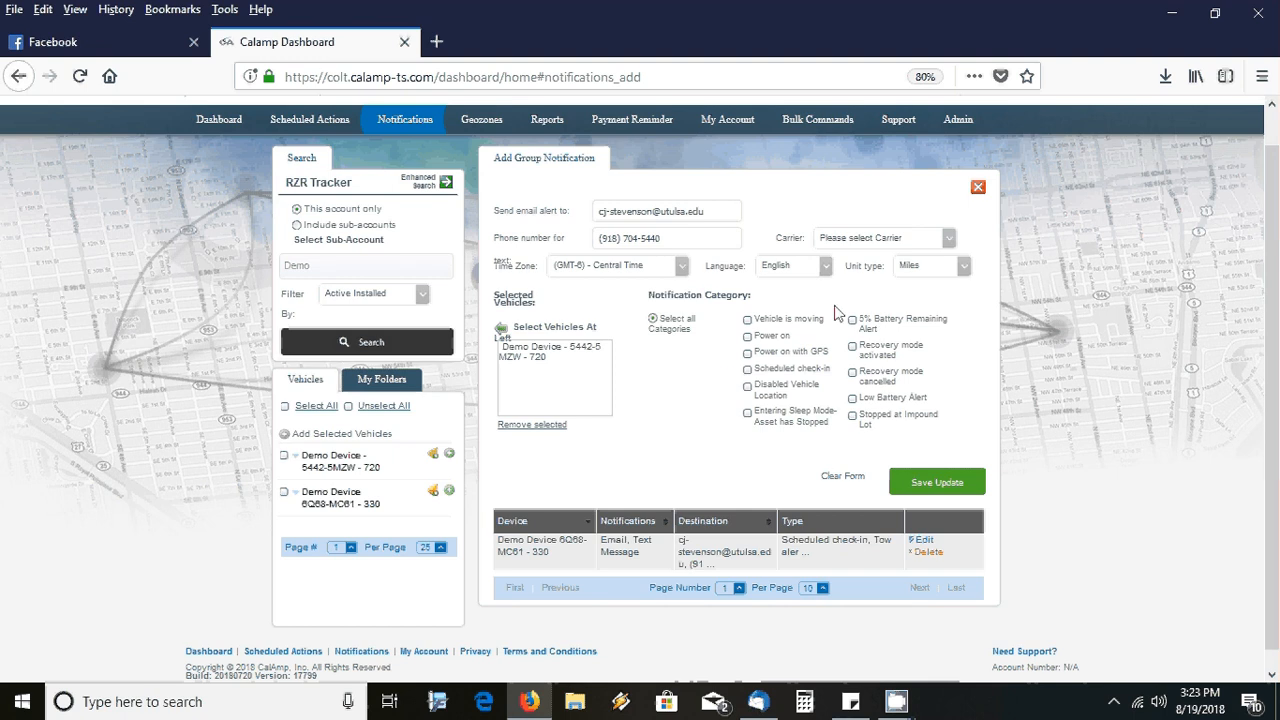
{"action": "left_click", "coordinate": [853, 321]}
{"action": "left_click", "coordinate": [852, 346]}
{"action": "left_click", "coordinate": [852, 372]}
{"action": "left_click", "coordinate": [852, 400]}
{"action": "left_click", "coordinate": [747, 372]}
Choose AT&T as the carrier and save the notification
{"action": "left_click", "coordinate": [920, 484]}
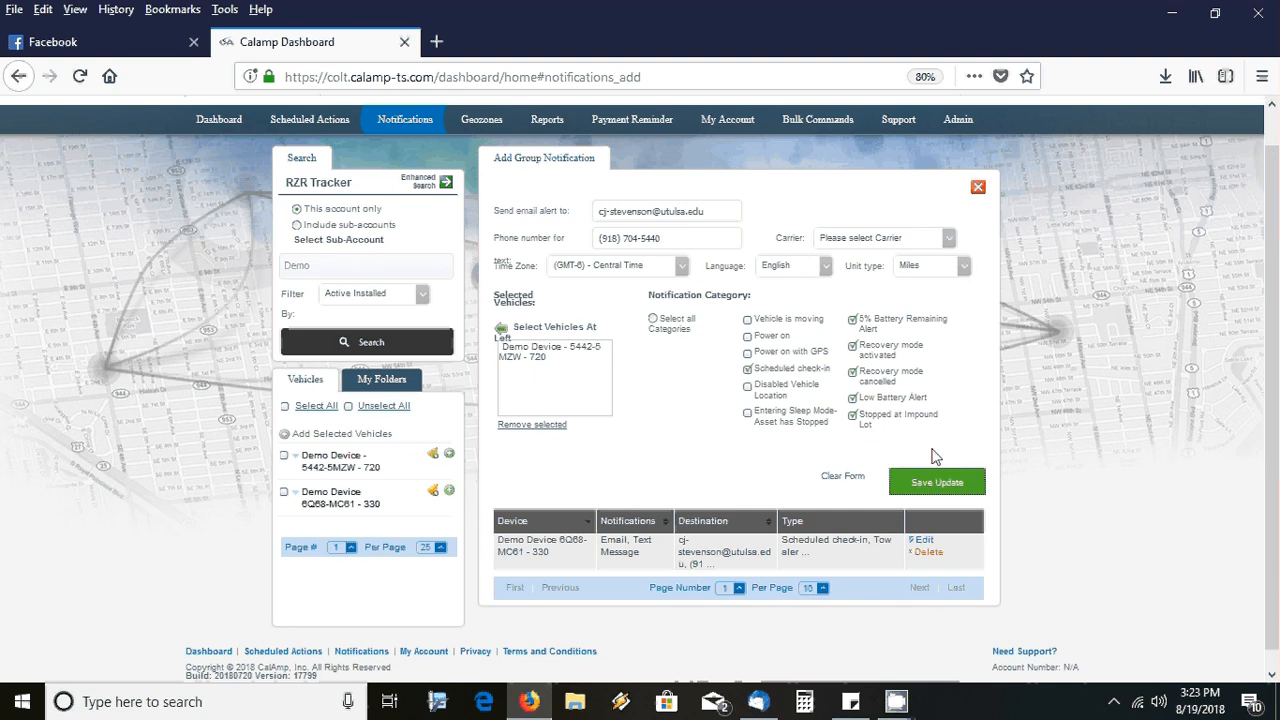
{"action": "left_click", "coordinate": [903, 245]}
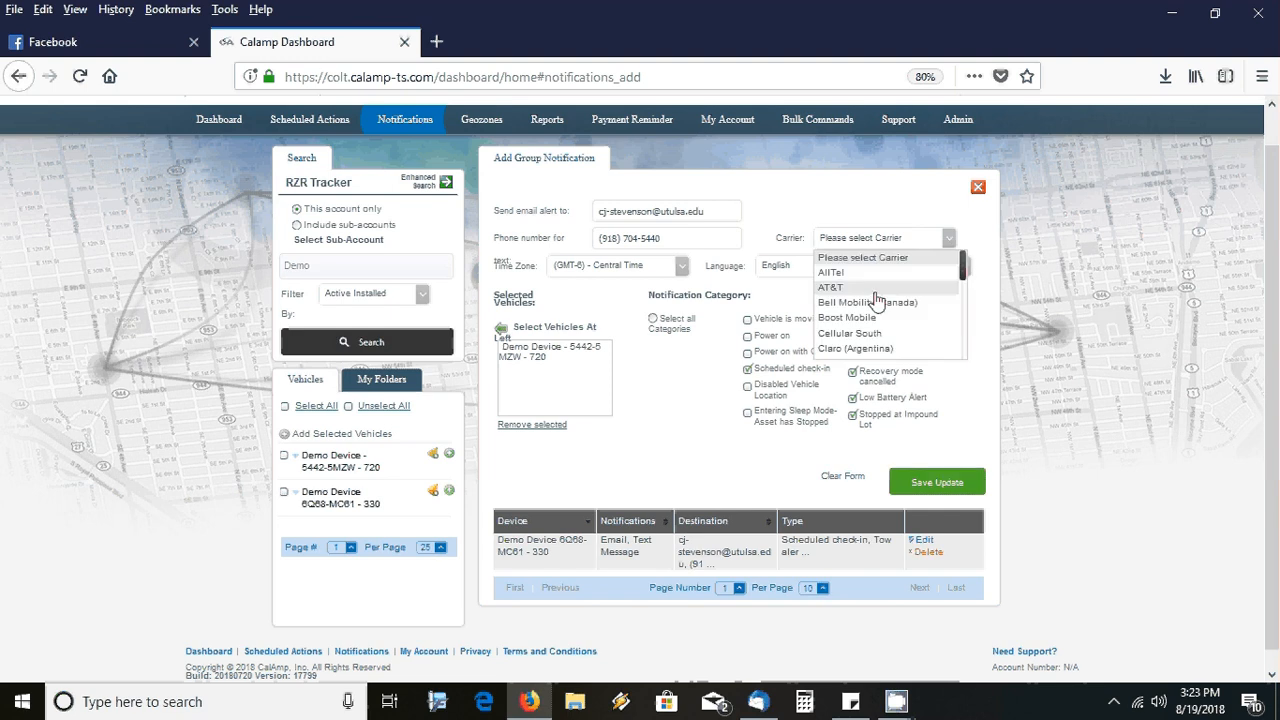
{"action": "left_click", "coordinate": [874, 290]}
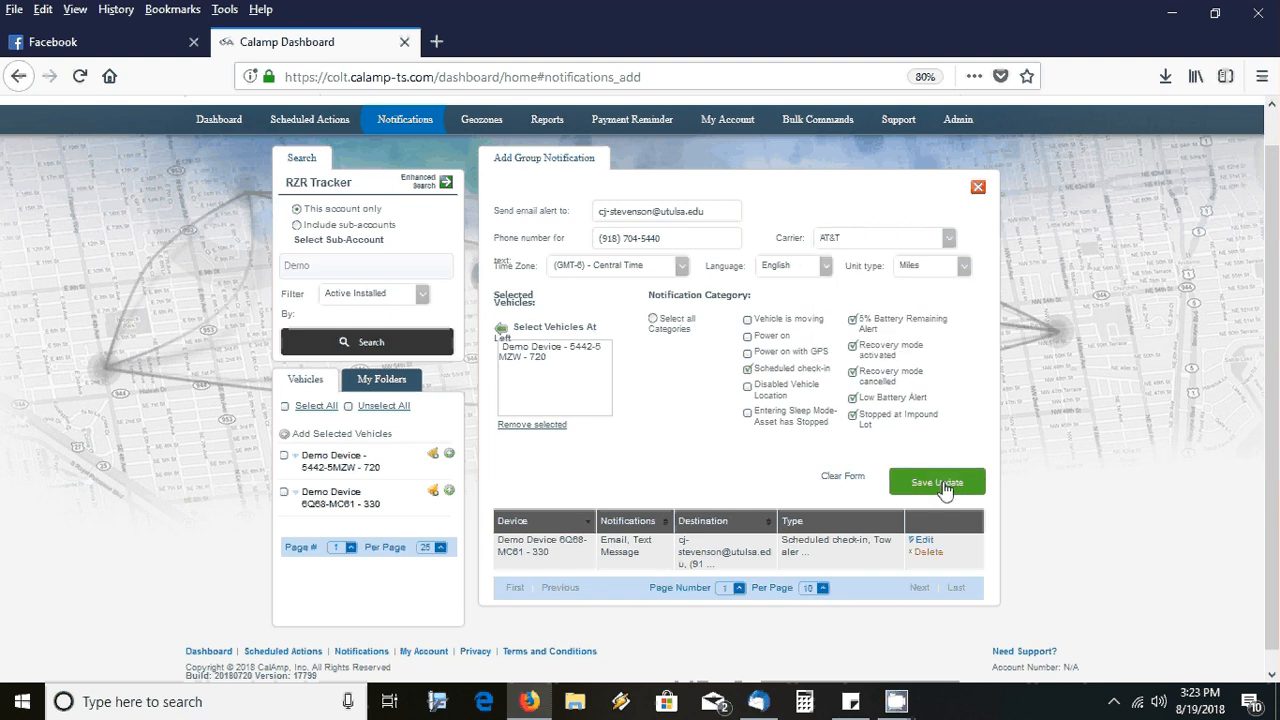
{"action": "left_click", "coordinate": [940, 484]}
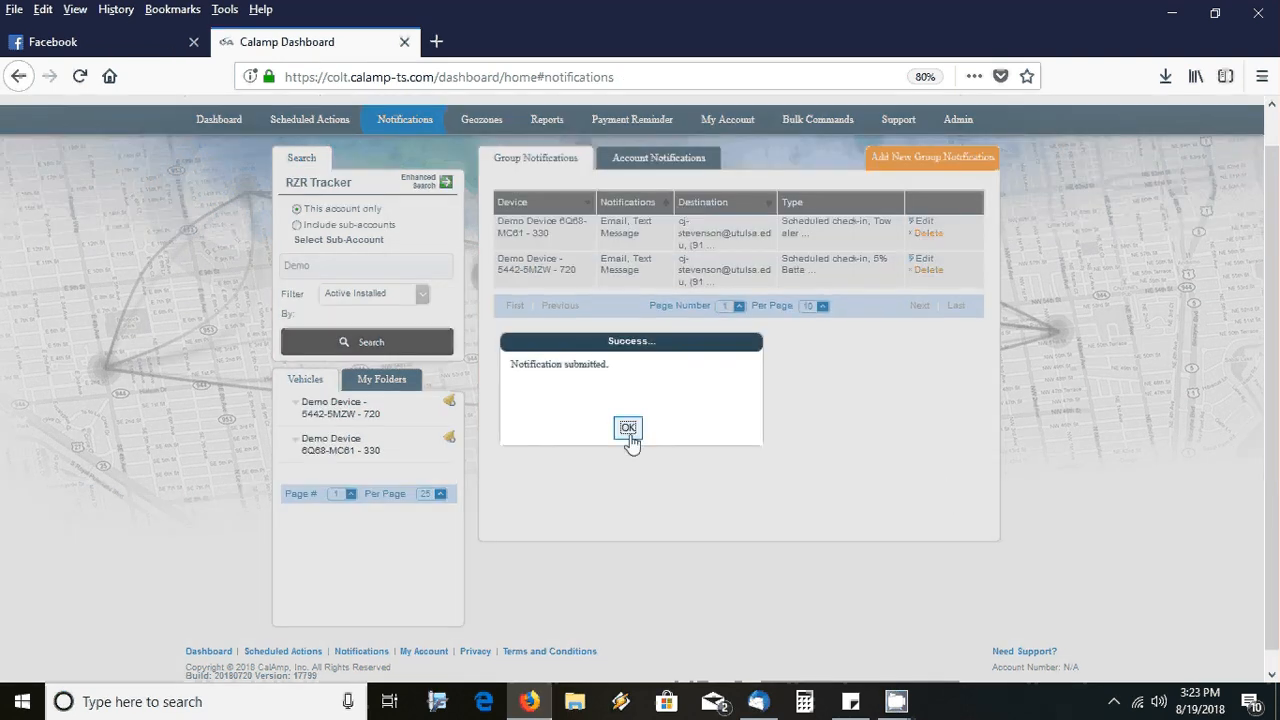
{"action": "left_click", "coordinate": [628, 430]}
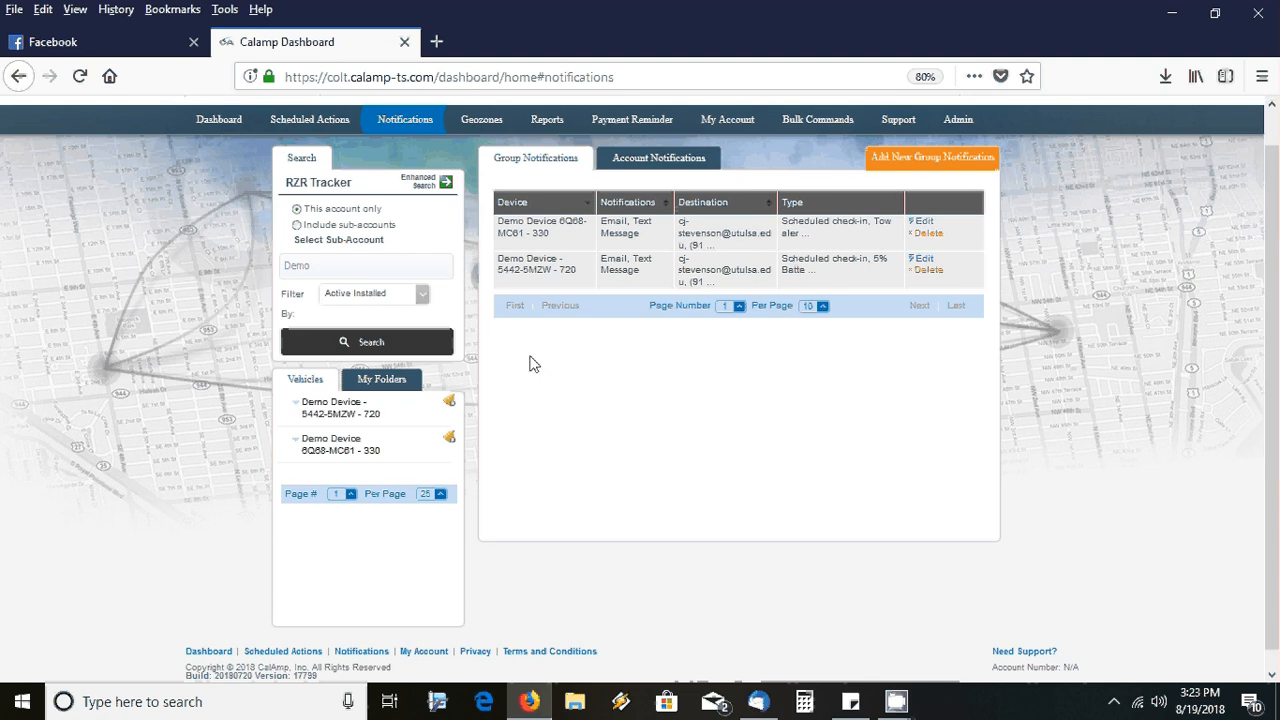
Go to the Geozones page and start adding a new geozone
{"action": "left_click", "coordinate": [481, 122]}
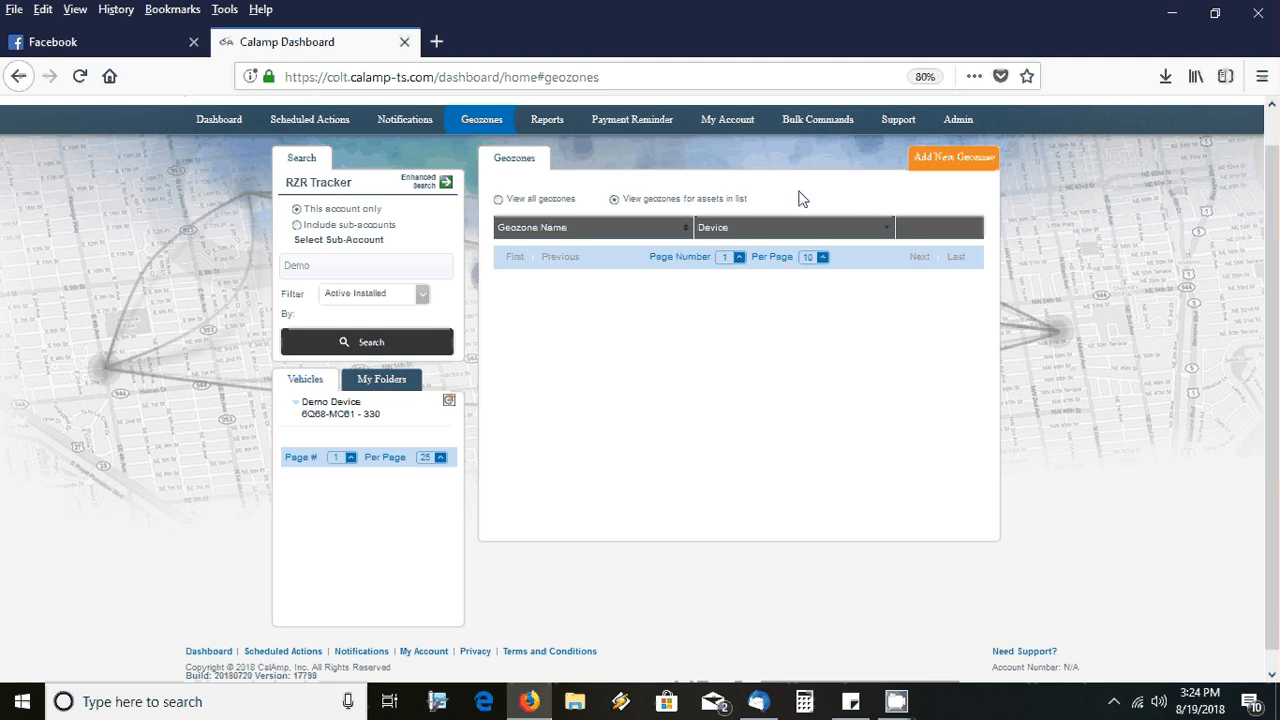
{"action": "left_click", "coordinate": [935, 166]}
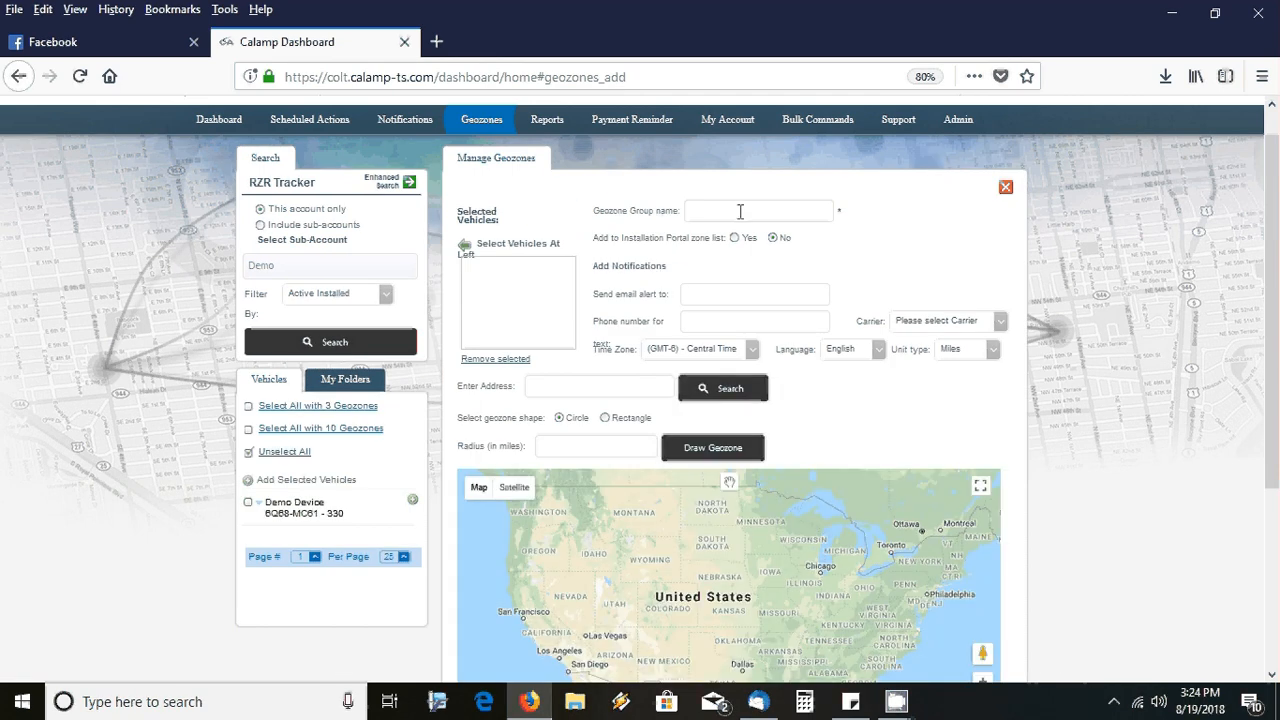
Name the geozone group Home, enter the alert e-mail and phone number, and choose AT&T
{"action": "type", "text": "Home"}
{"action": "left_click", "coordinate": [727, 294]}
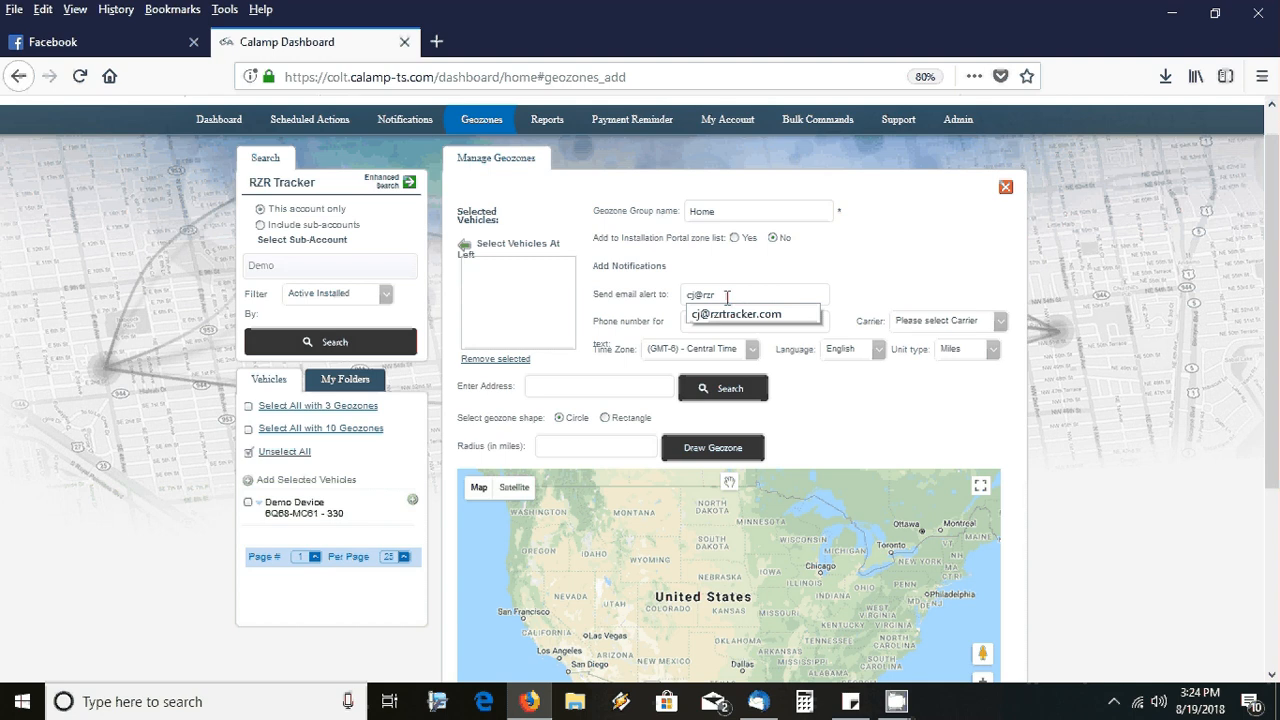
{"action": "left_click", "coordinate": [730, 316]}
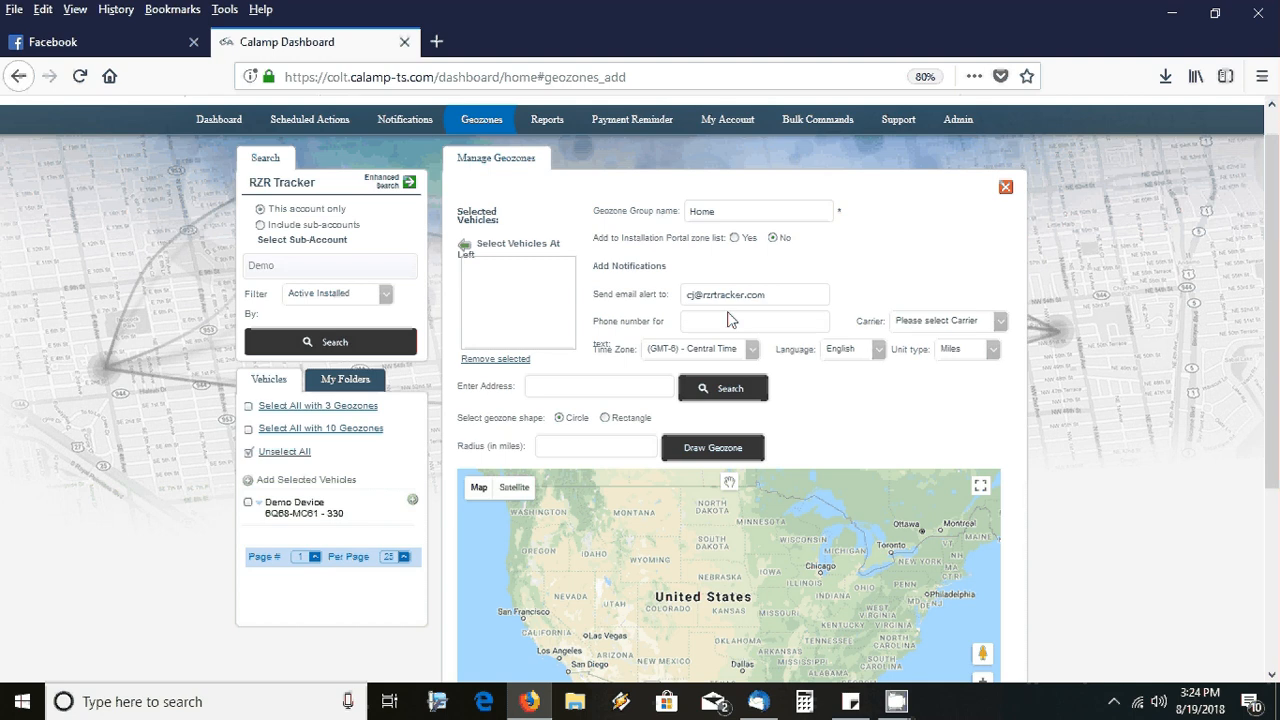
{"action": "left_click", "coordinate": [729, 320]}
{"action": "left_click", "coordinate": [907, 322]}
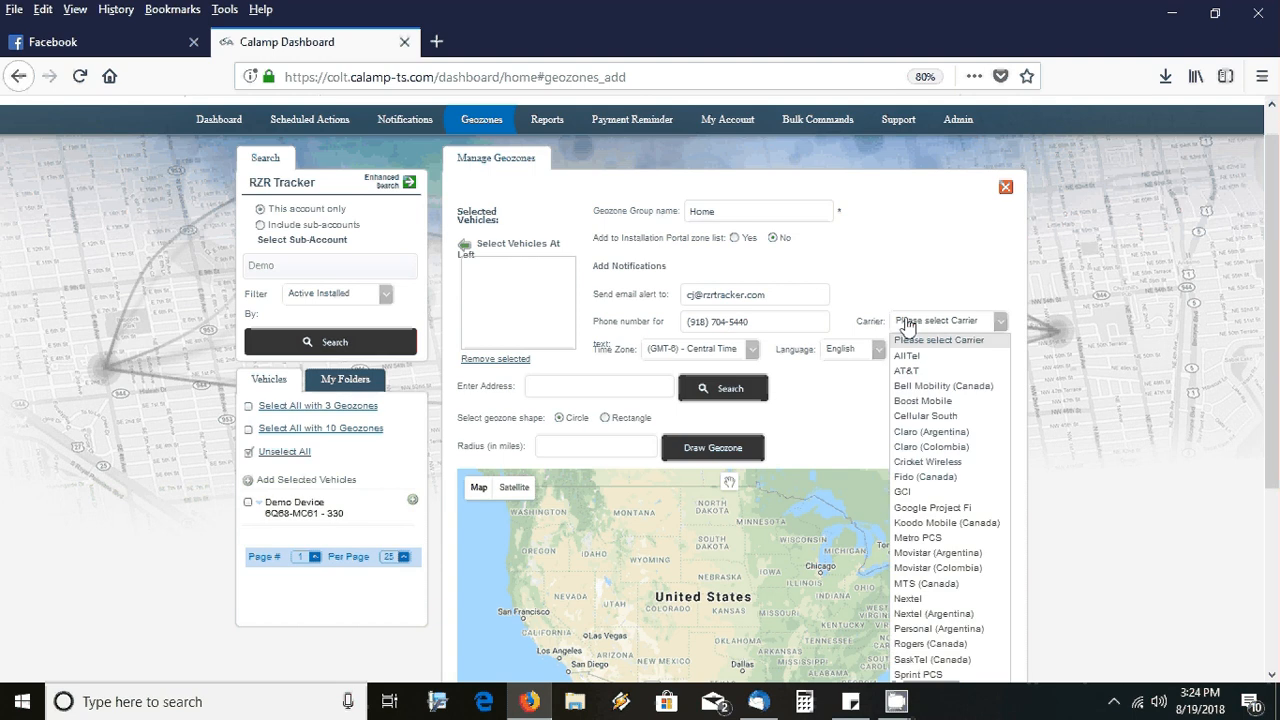
{"action": "left_click", "coordinate": [913, 374]}
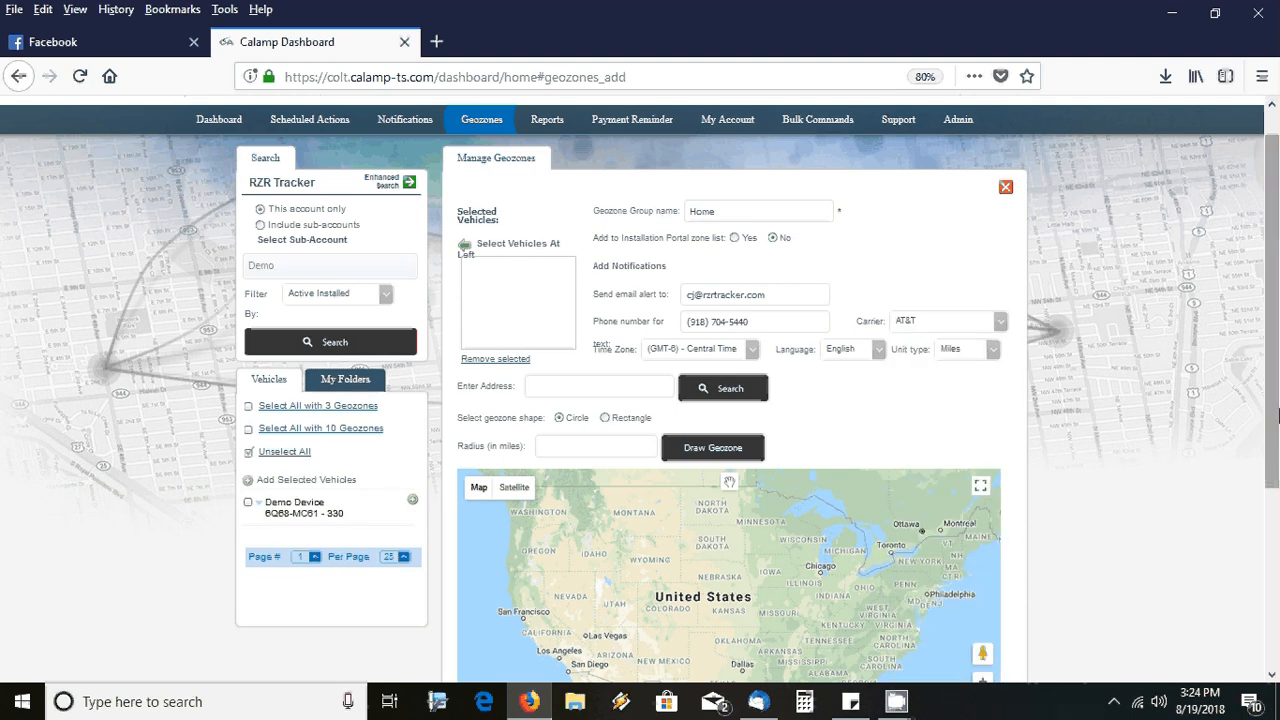
Pan and zoom the map in on the highway 64 junction near Bixby
{"action": "left_click_drag", "start_coordinate": [1277, 414], "coordinate": [1277, 511]}
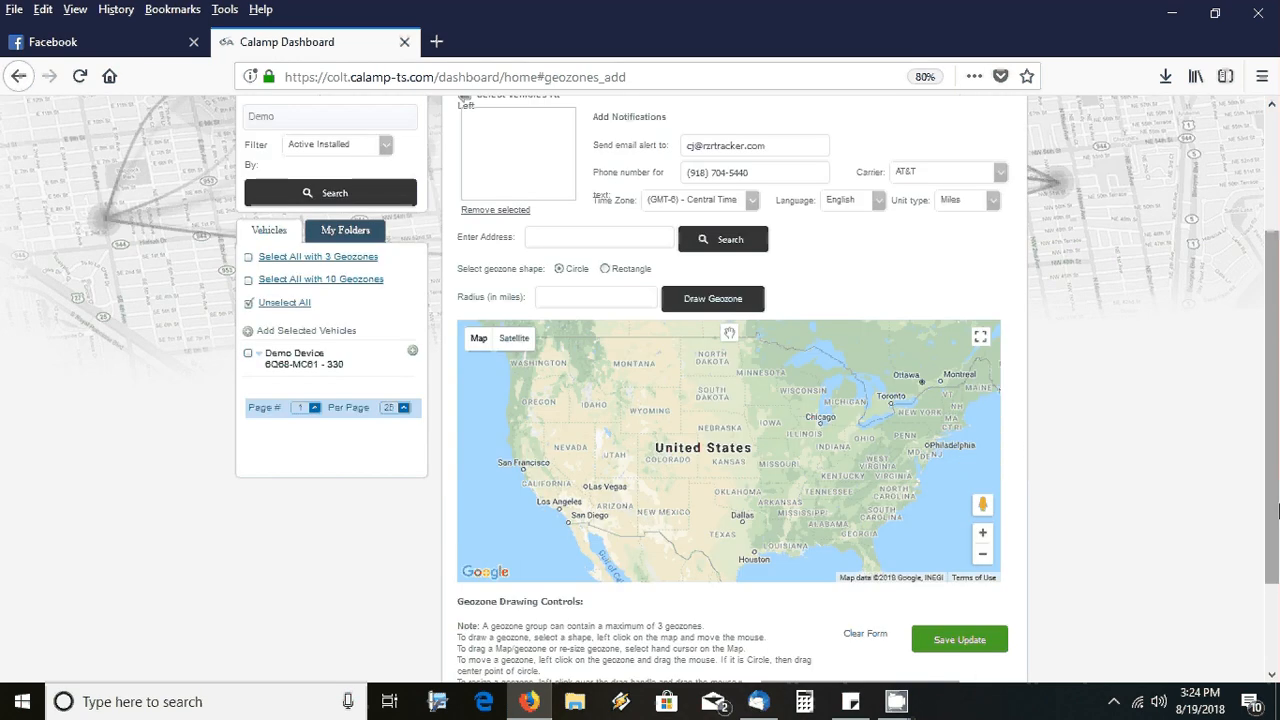
{"action": "left_click", "coordinate": [731, 337]}
{"action": "left_click_drag", "start_coordinate": [735, 413], "coordinate": [735, 390]}
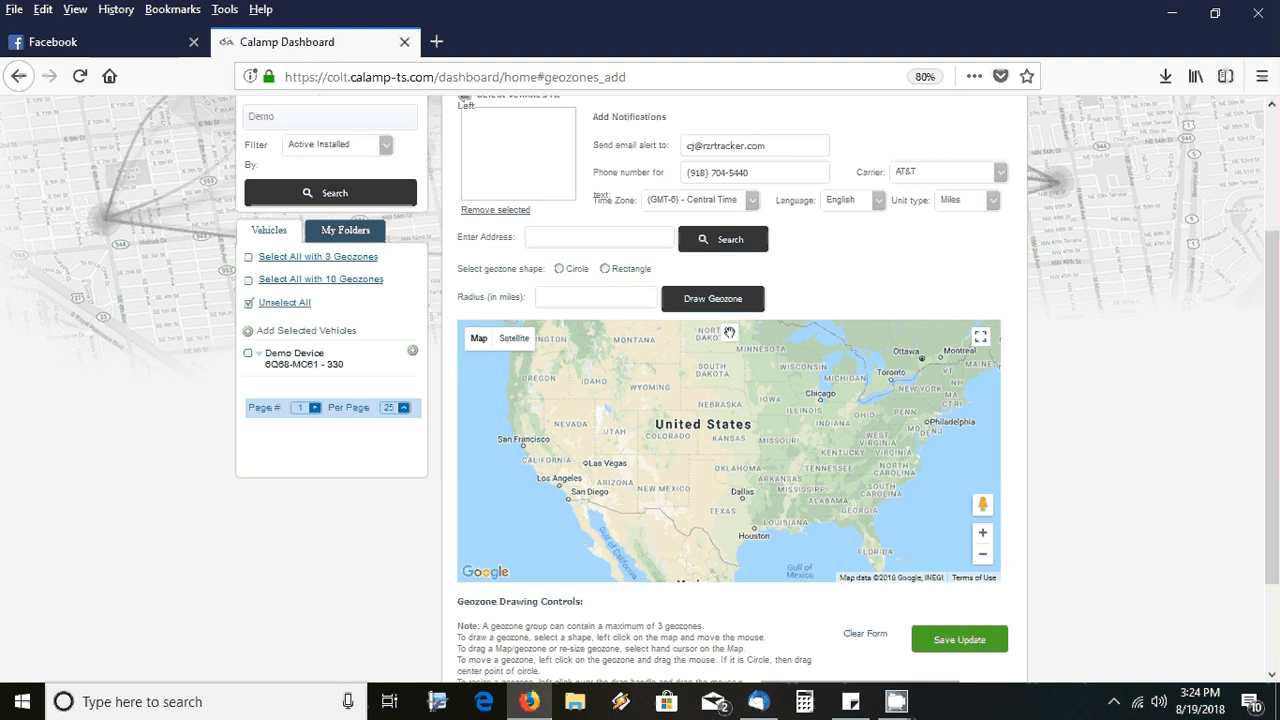
{"action": "scroll", "coordinate": [750, 463], "scroll_direction": "up", "scroll_amount": 2}
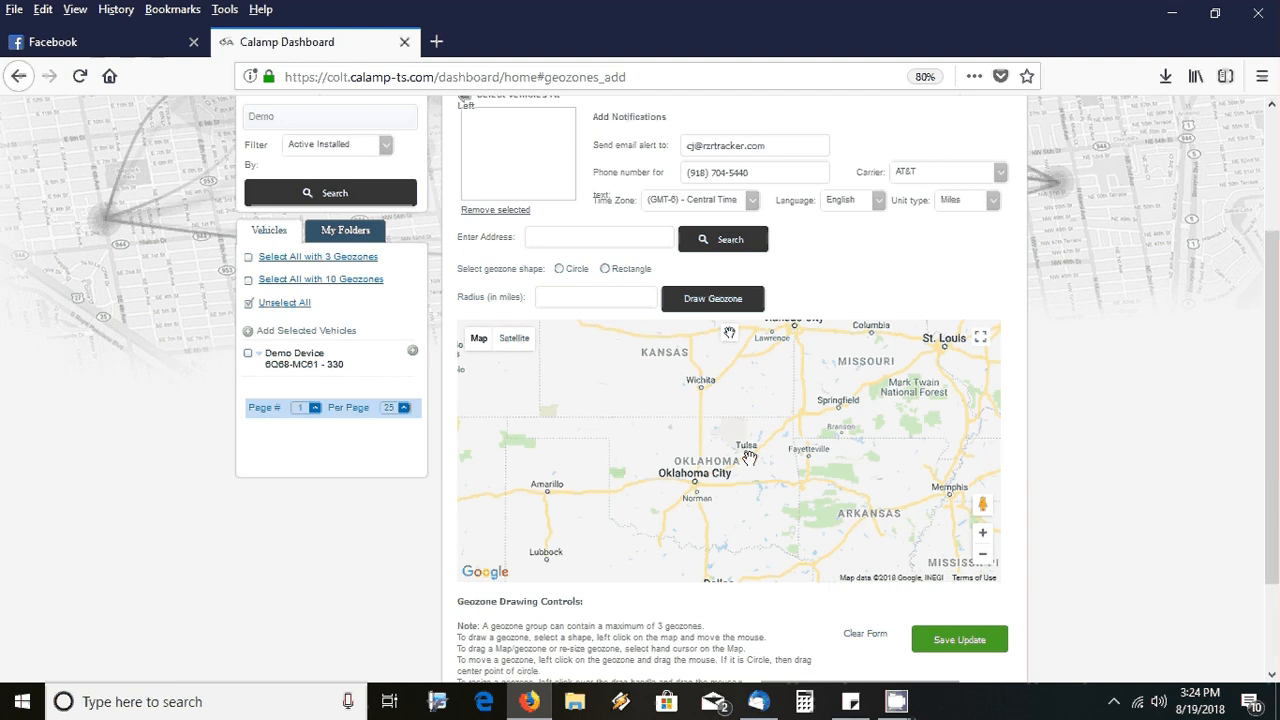
{"action": "scroll", "coordinate": [749, 457], "scroll_direction": "up", "scroll_amount": 1}
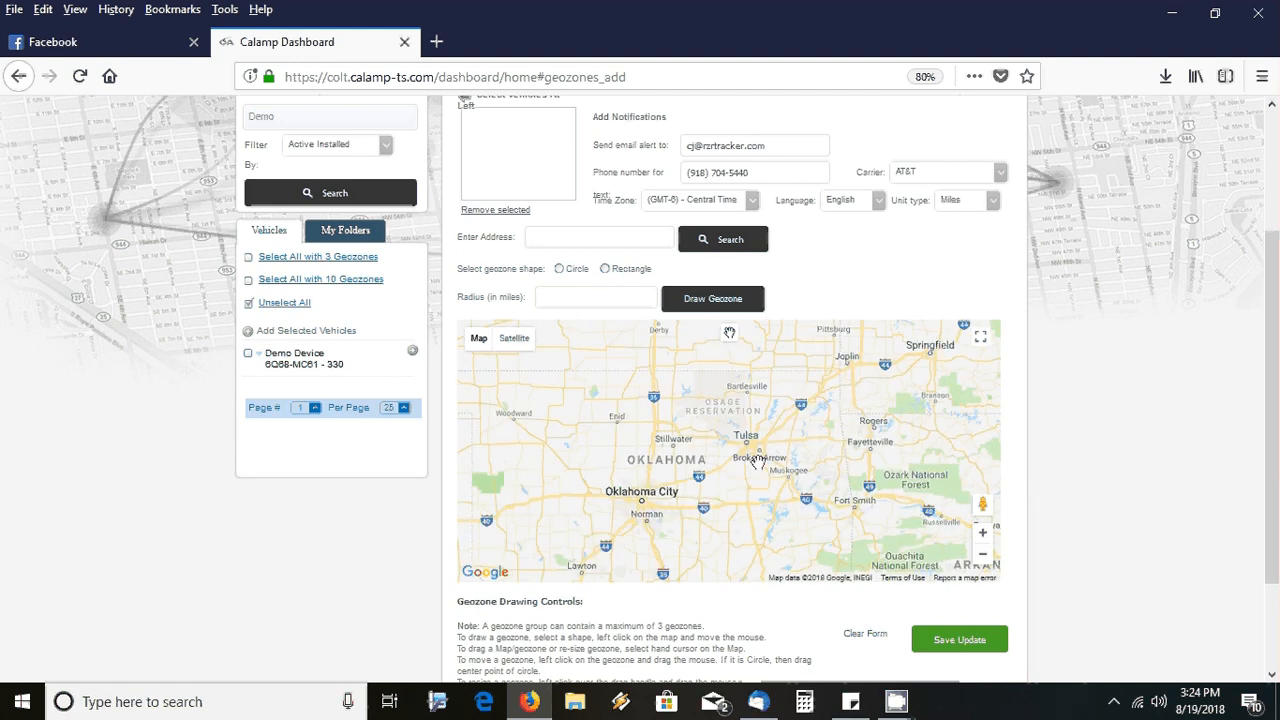
{"action": "scroll", "coordinate": [752, 455], "scroll_direction": "up", "scroll_amount": 1}
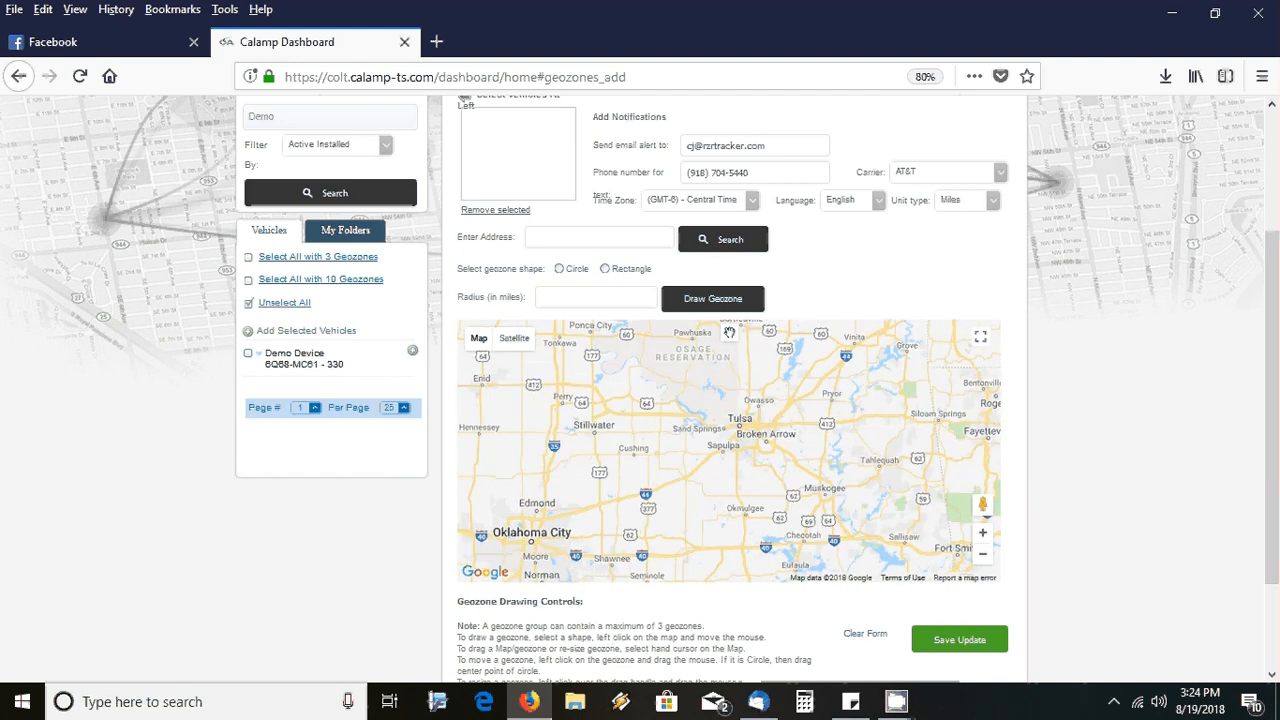
{"action": "scroll", "coordinate": [756, 445], "scroll_direction": "up", "scroll_amount": 1}
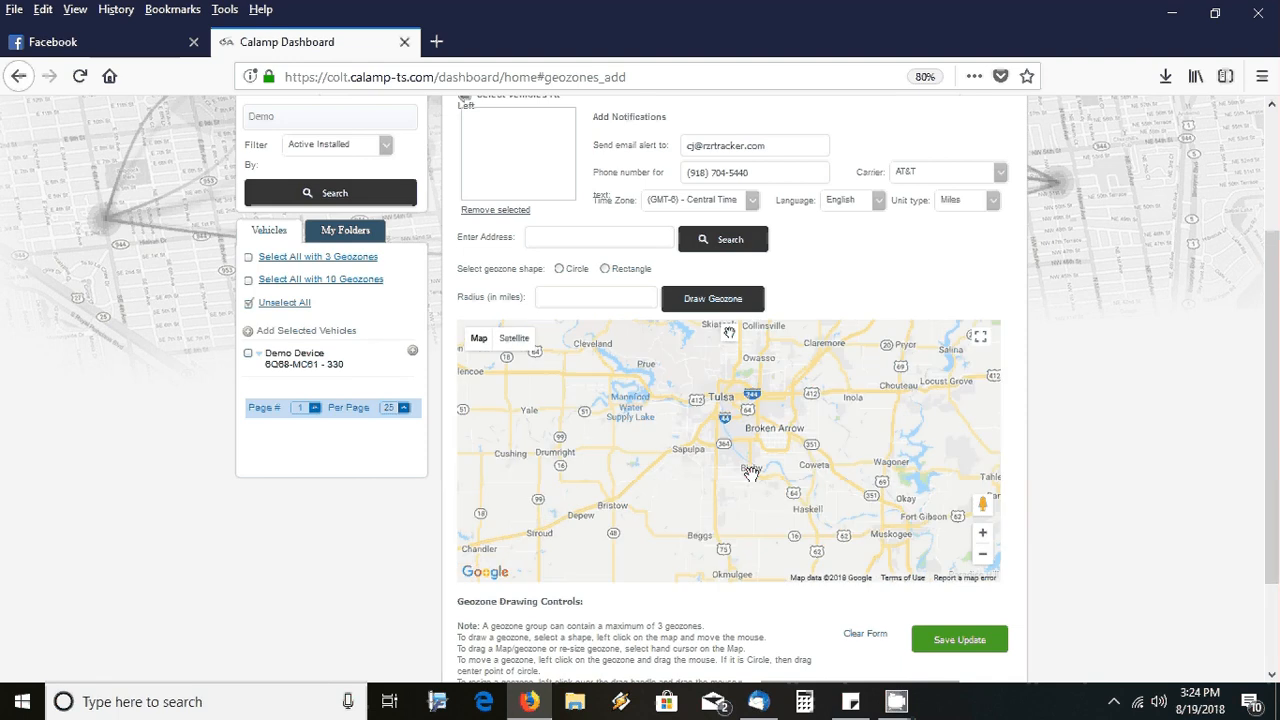
{"action": "scroll", "coordinate": [751, 472], "scroll_direction": "up", "scroll_amount": 1}
{"action": "scroll", "coordinate": [755, 478], "scroll_direction": "up", "scroll_amount": 1}
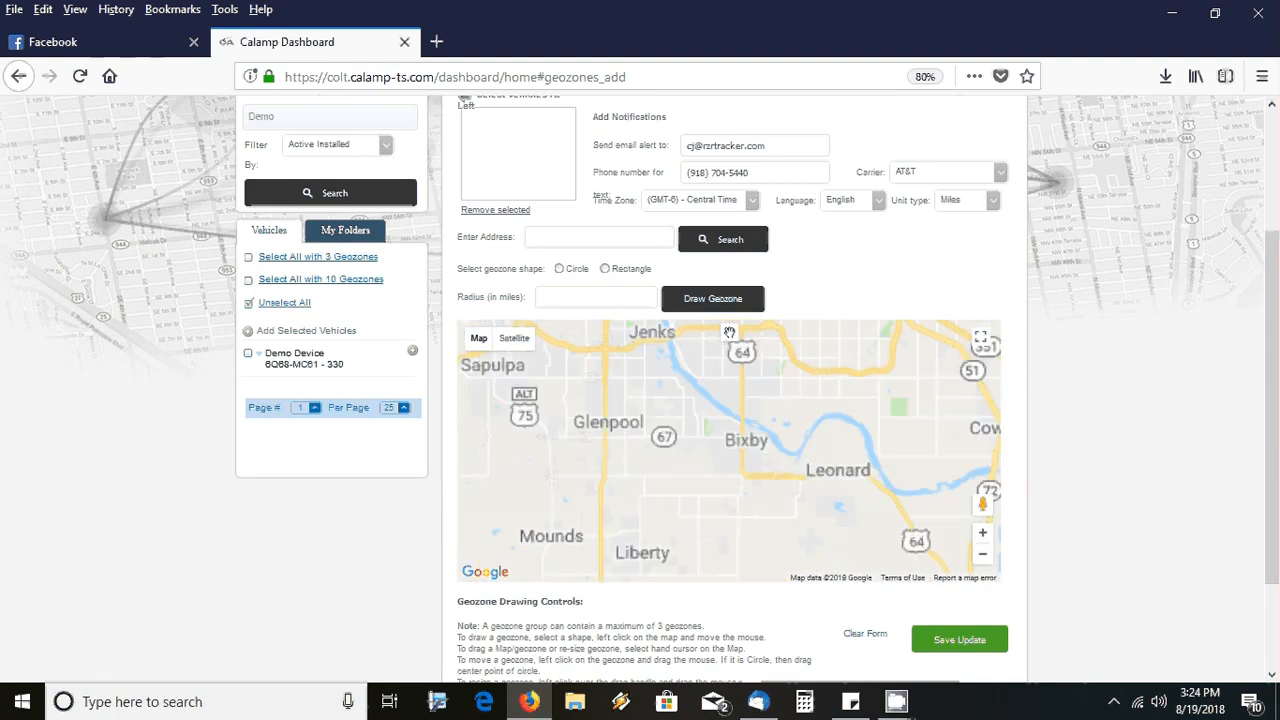
{"action": "scroll", "coordinate": [729, 332], "scroll_direction": "up", "scroll_amount": 1}
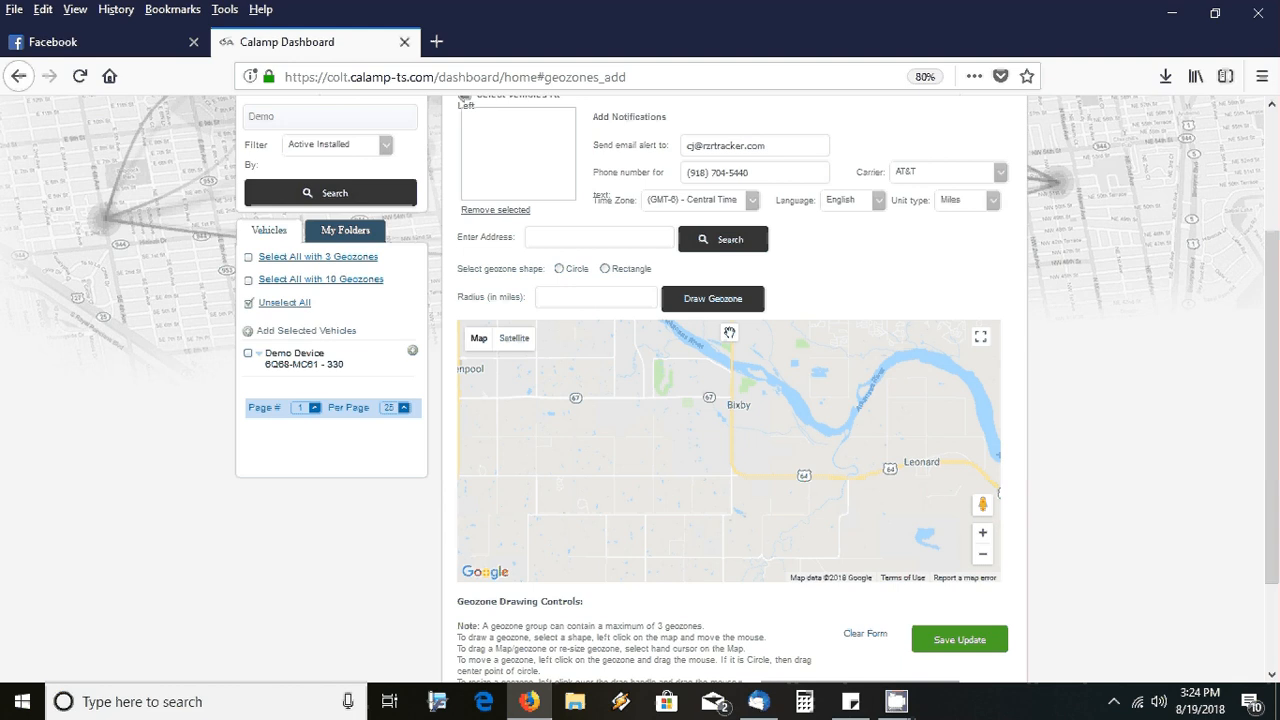
{"action": "scroll", "coordinate": [741, 462], "scroll_direction": "up", "scroll_amount": 2}
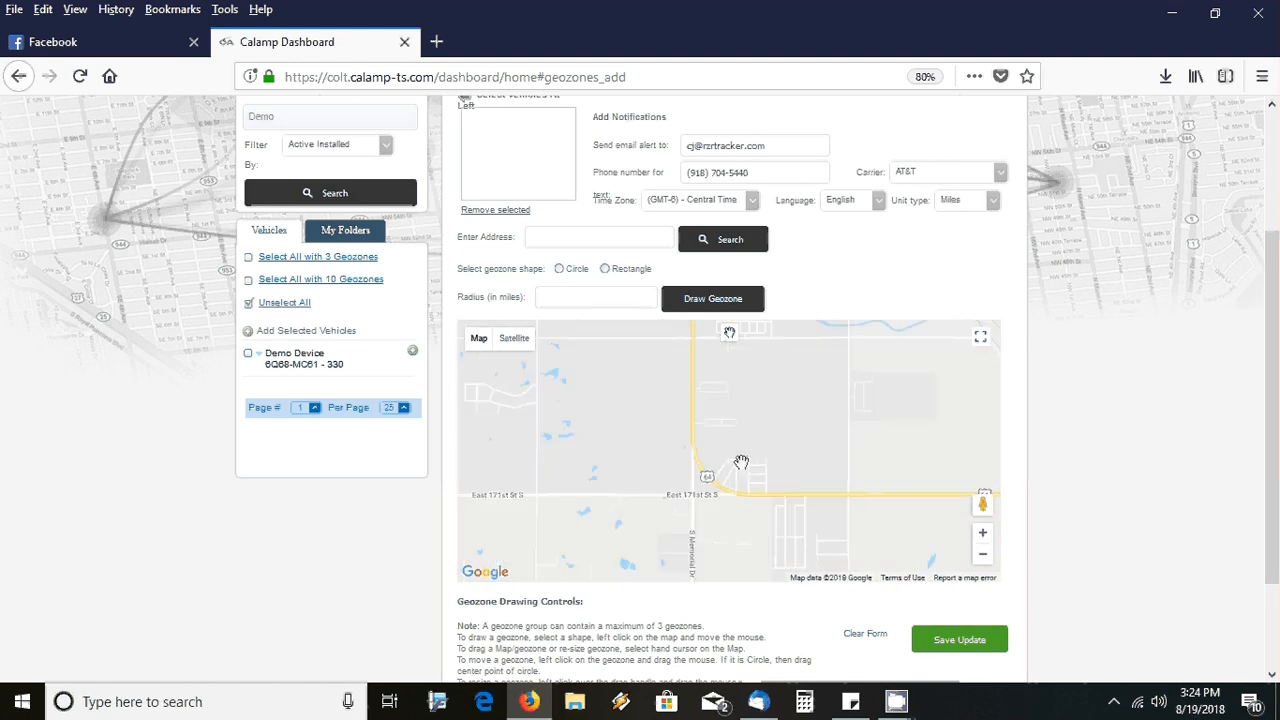
{"action": "scroll", "coordinate": [741, 462], "scroll_direction": "up", "scroll_amount": 1}
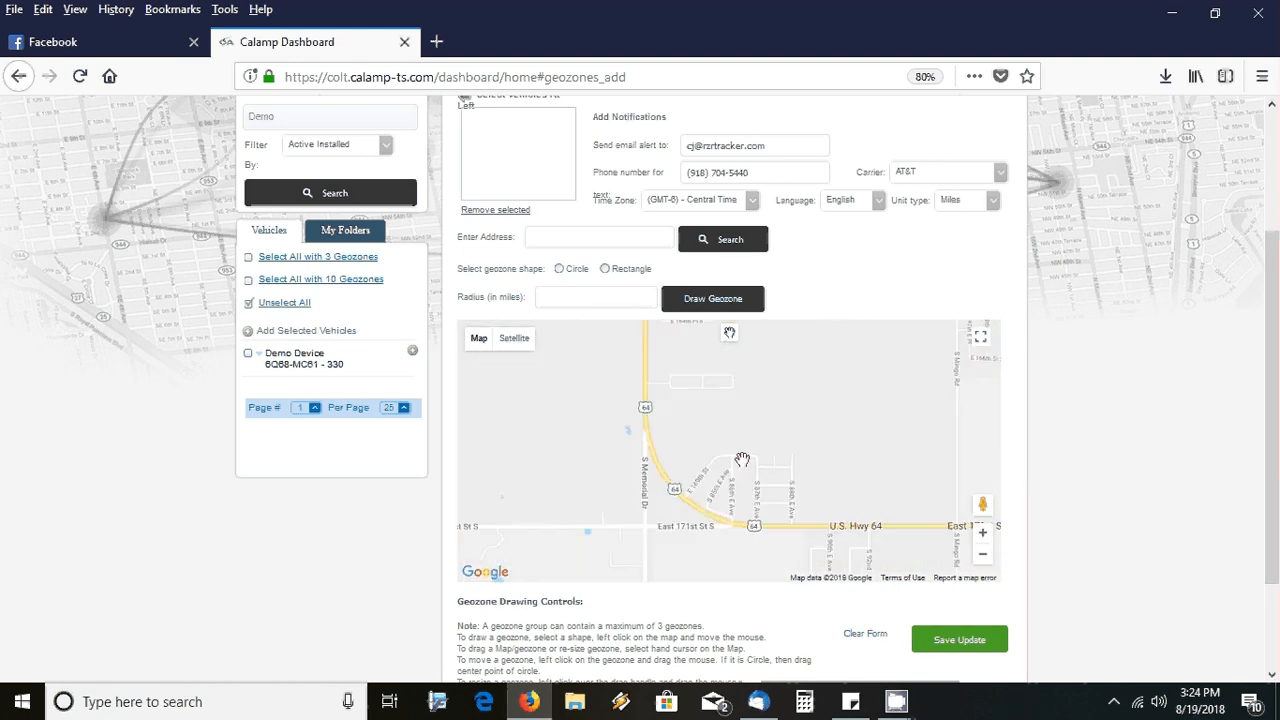
{"action": "scroll", "coordinate": [742, 460], "scroll_direction": "up", "scroll_amount": 1}
{"action": "left_click_drag", "start_coordinate": [748, 473], "coordinate": [748, 467]}
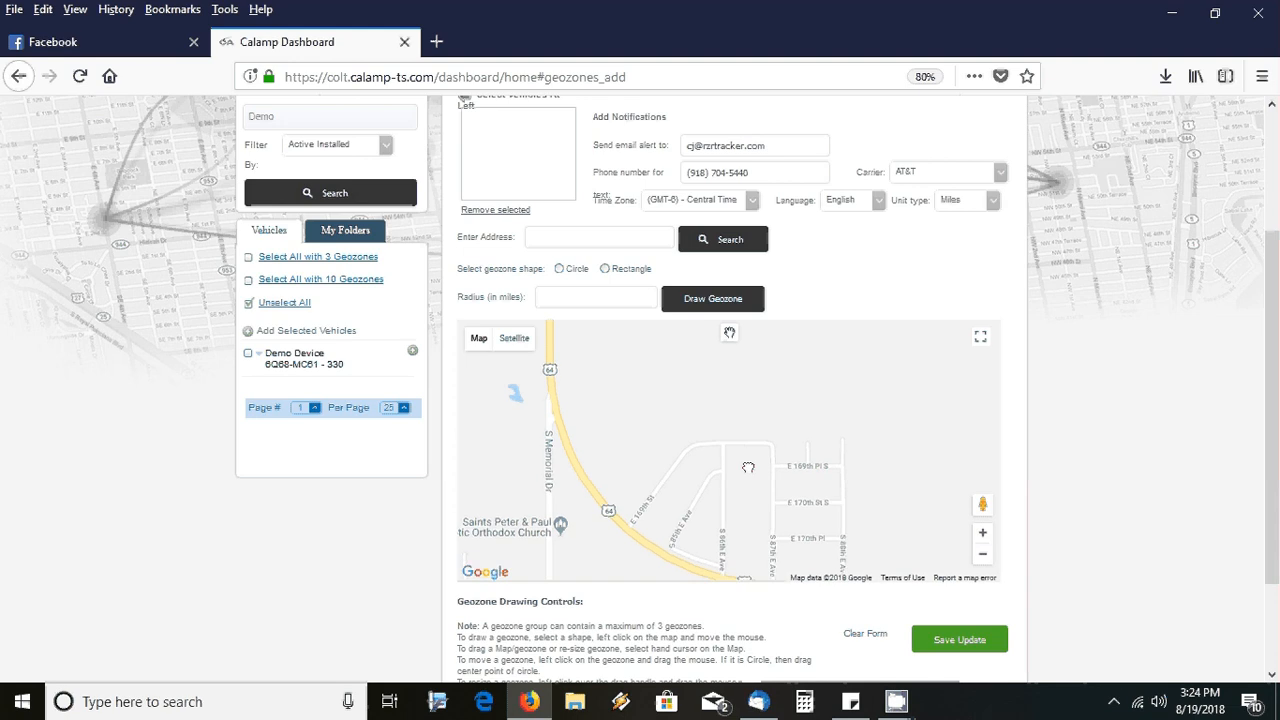
{"action": "left_click", "coordinate": [515, 345]}
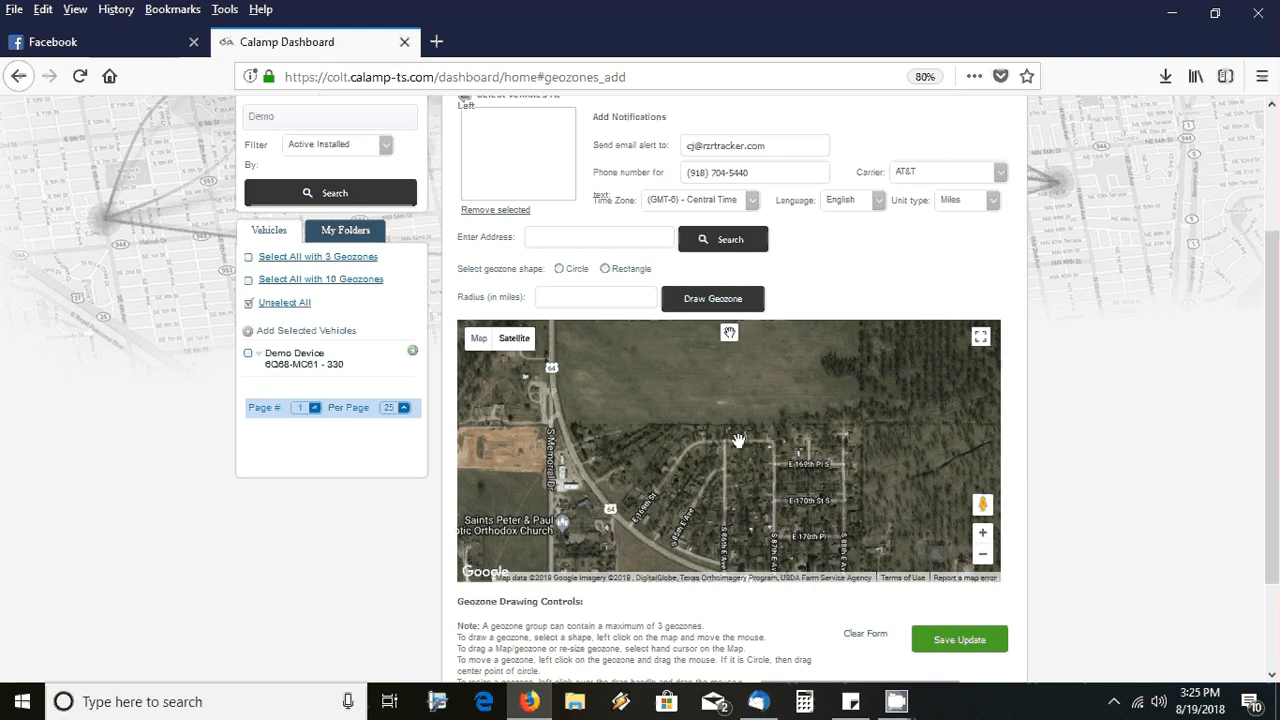
{"action": "scroll", "coordinate": [738, 441], "scroll_direction": "up", "scroll_amount": 1}
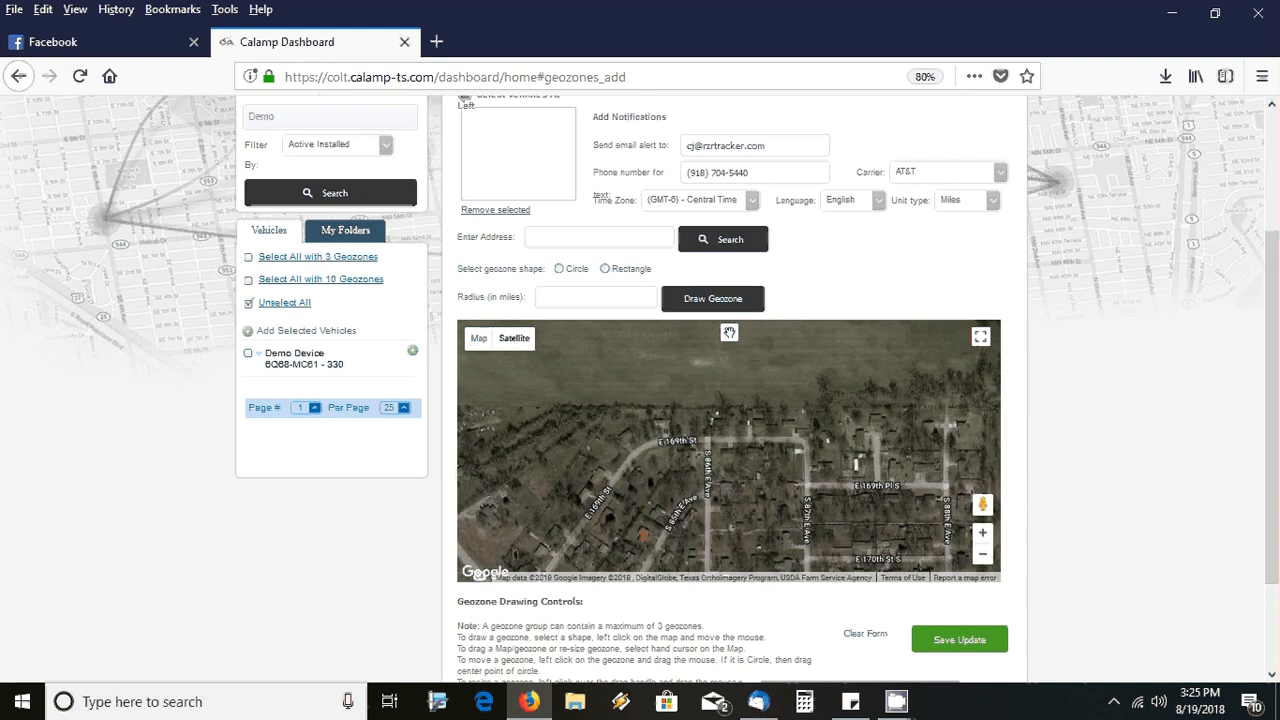
{"action": "left_click_drag", "start_coordinate": [730, 439], "coordinate": [715, 449]}
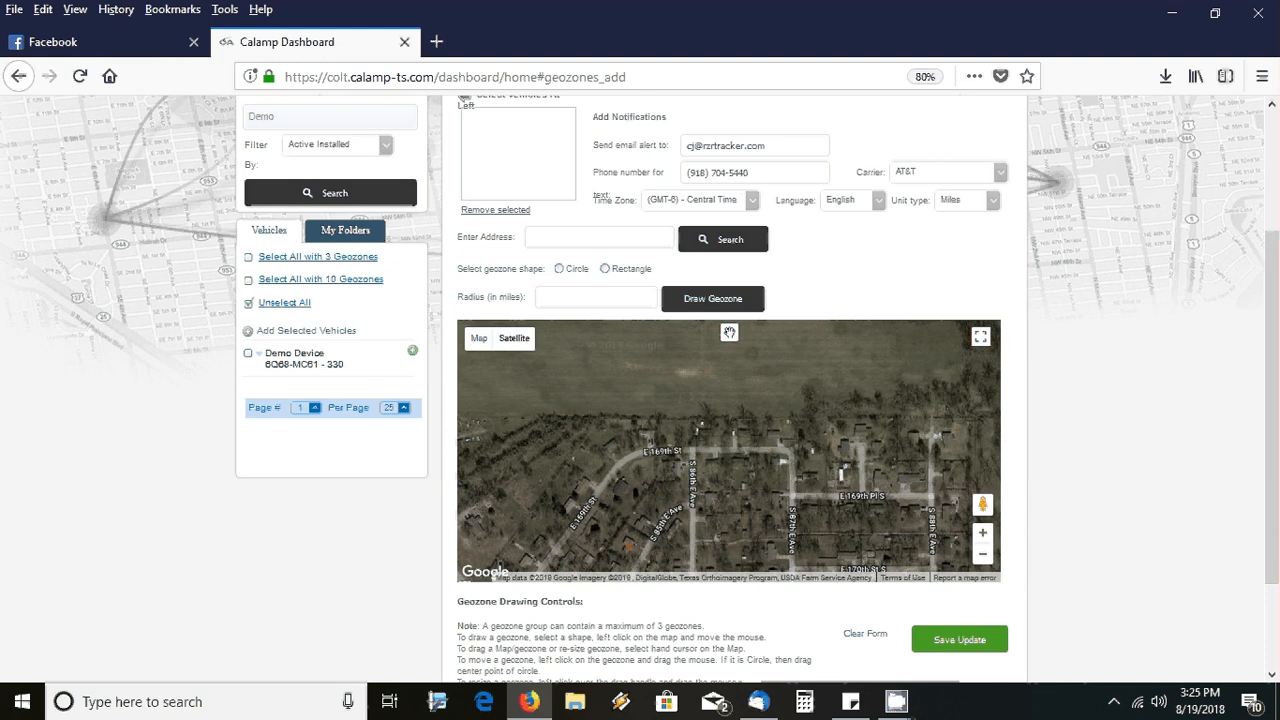
{"action": "left_click", "coordinate": [605, 270]}
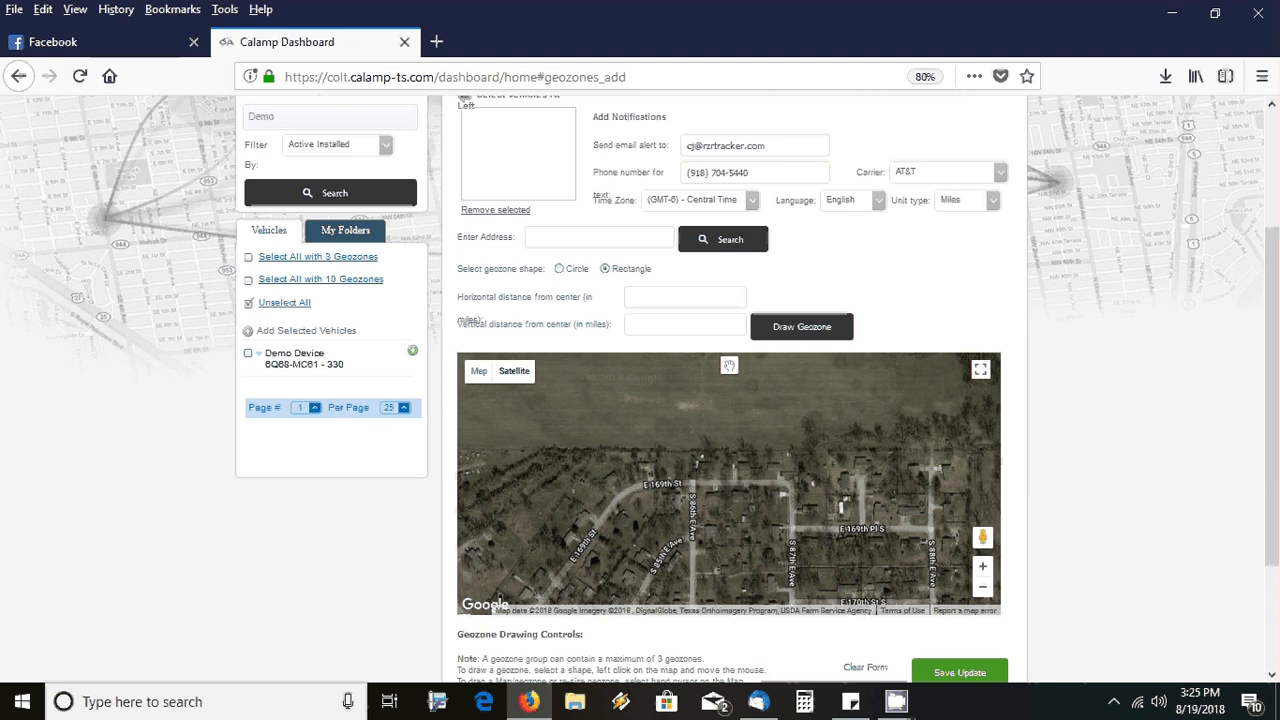
{"action": "left_click_drag", "start_coordinate": [704, 450], "coordinate": [787, 495]}
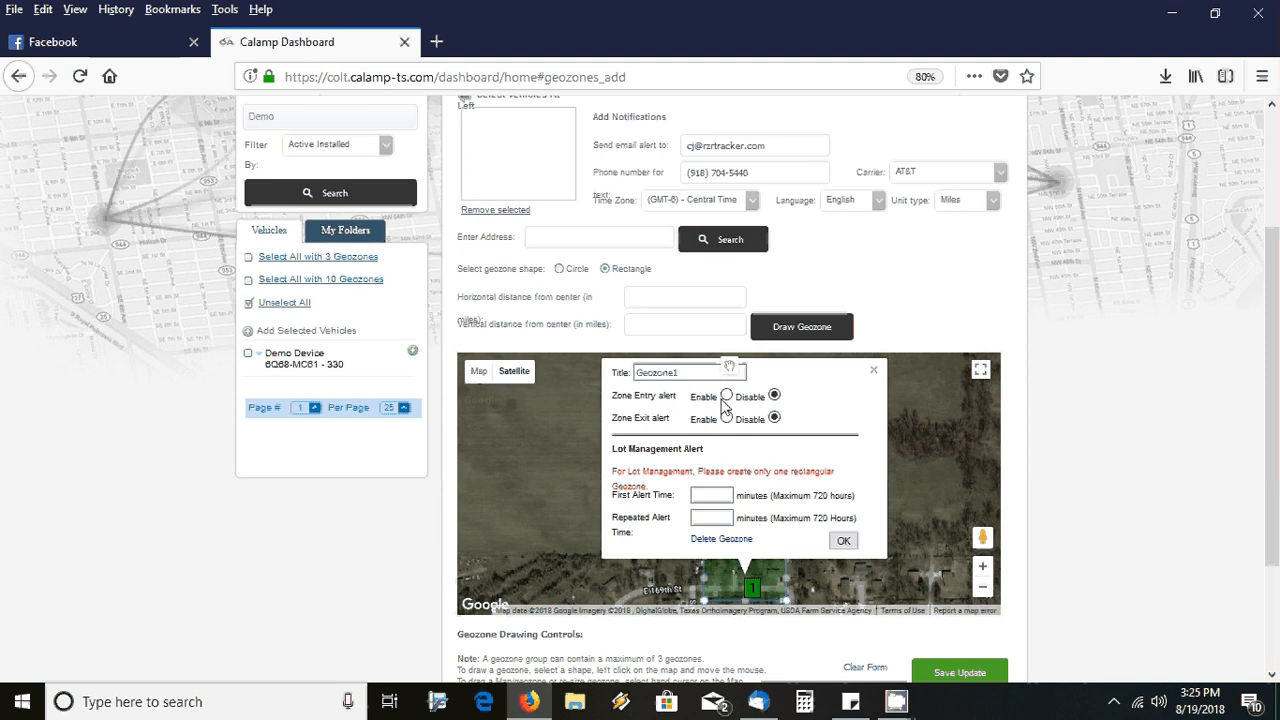
{"action": "left_click", "coordinate": [727, 397]}
{"action": "left_click", "coordinate": [727, 418]}
Confirm the geozone's alert settings
{"action": "left_click_drag", "start_coordinate": [738, 420], "coordinate": [795, 507]}
{"action": "left_click", "coordinate": [741, 420]}
{"action": "left_click", "coordinate": [841, 542]}
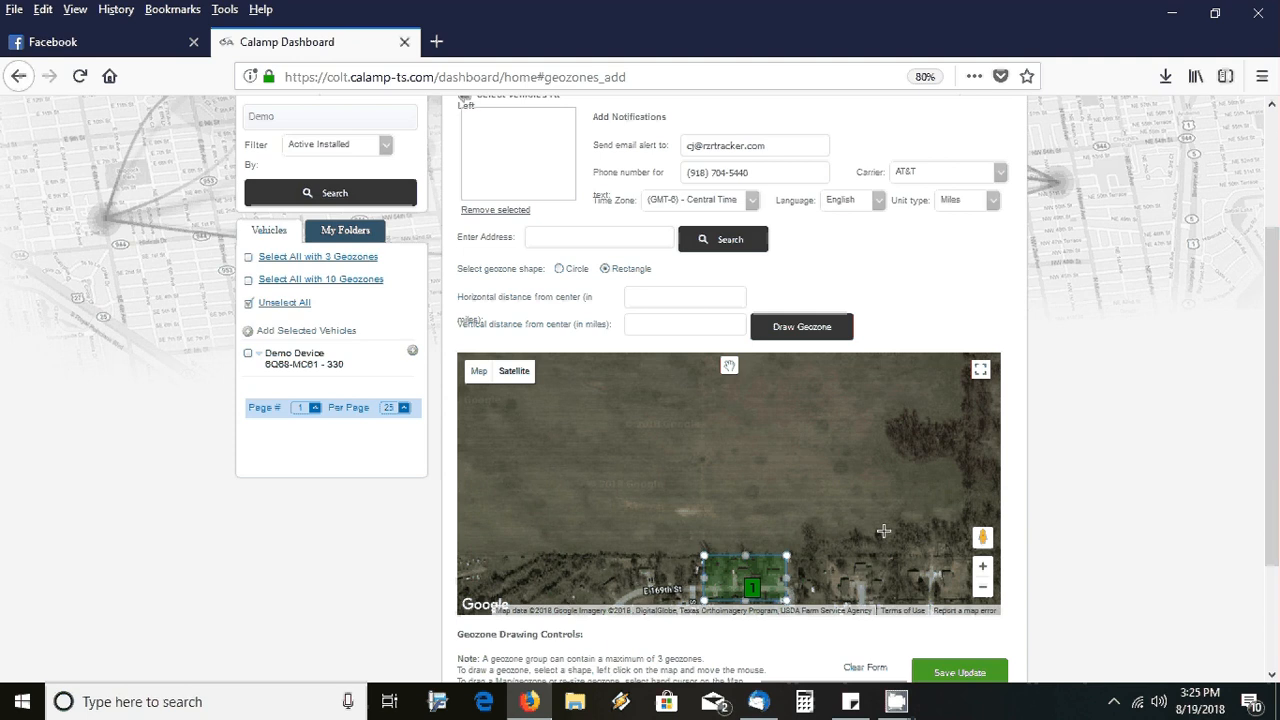
{"action": "scroll", "coordinate": [1277, 435], "scroll_direction": "down", "scroll_amount": 2}
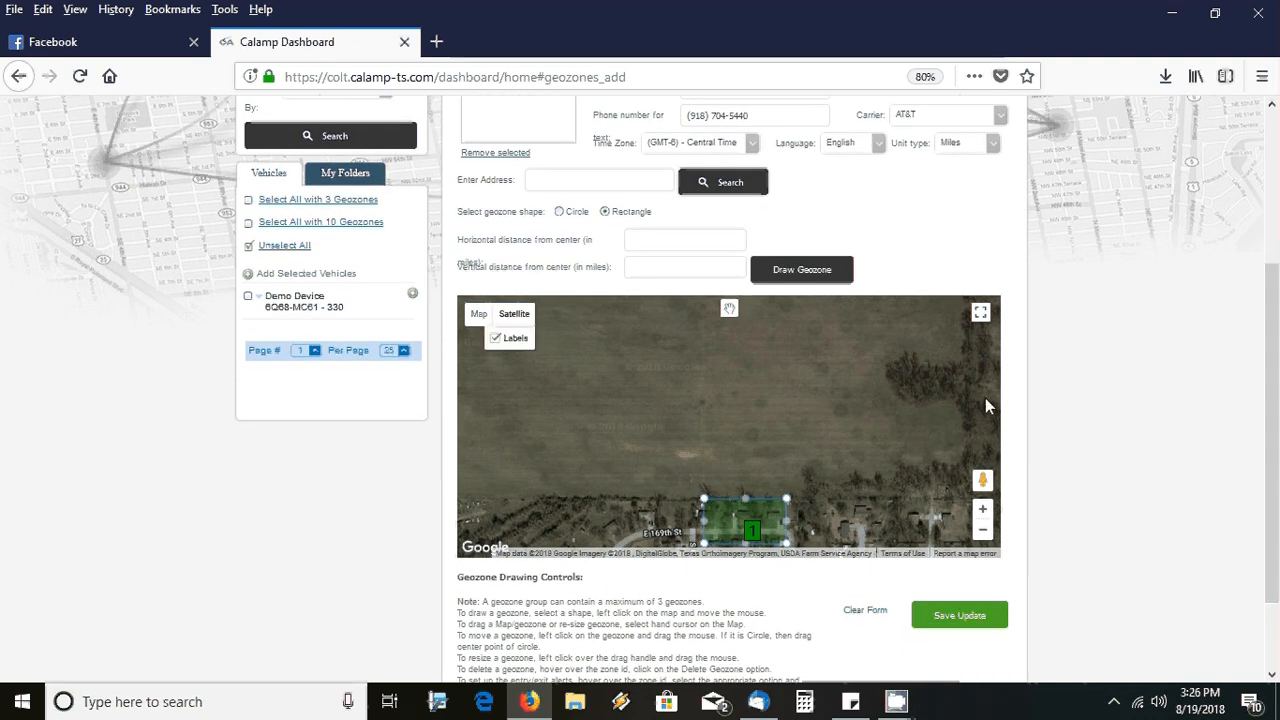
Move Demo Device 6Q68-MC61 - 330 into the Home geozone's Select Vehicles list
{"action": "scroll", "coordinate": [1241, 407], "scroll_direction": "up", "scroll_amount": 1}
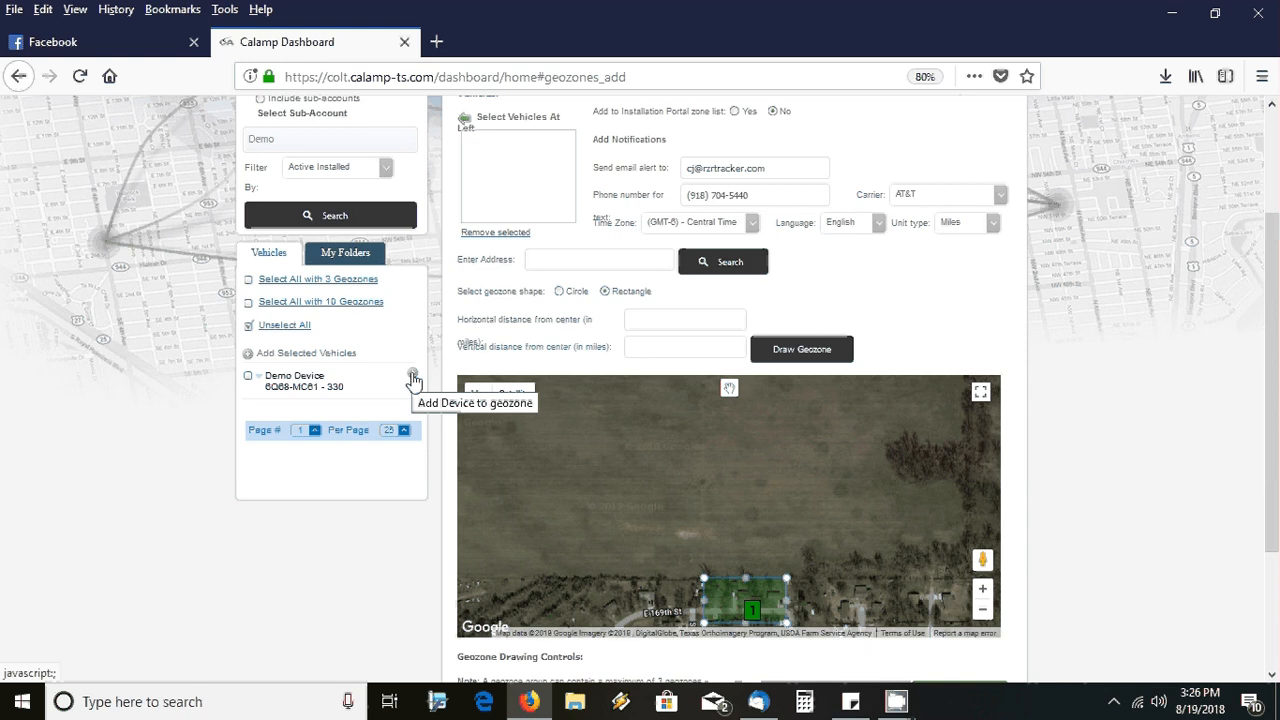
{"action": "left_click", "coordinate": [412, 377]}
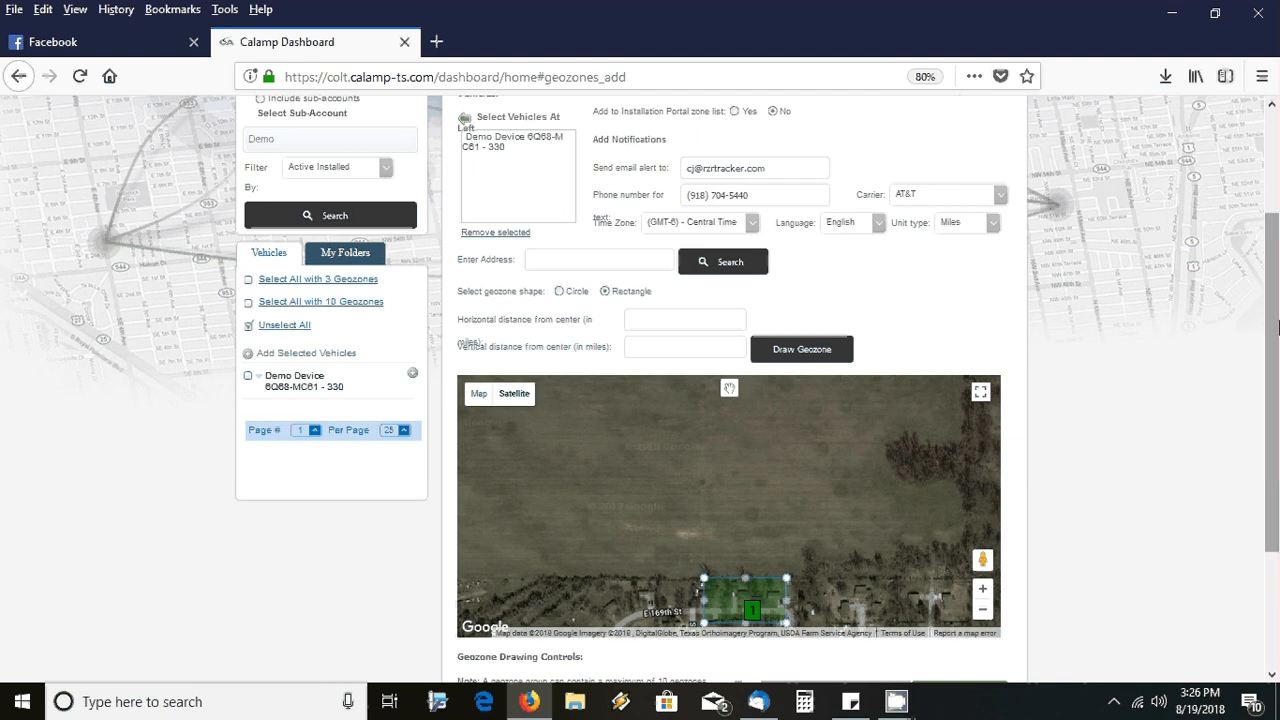
{"action": "left_click_drag", "start_coordinate": [1277, 328], "coordinate": [1277, 426]}
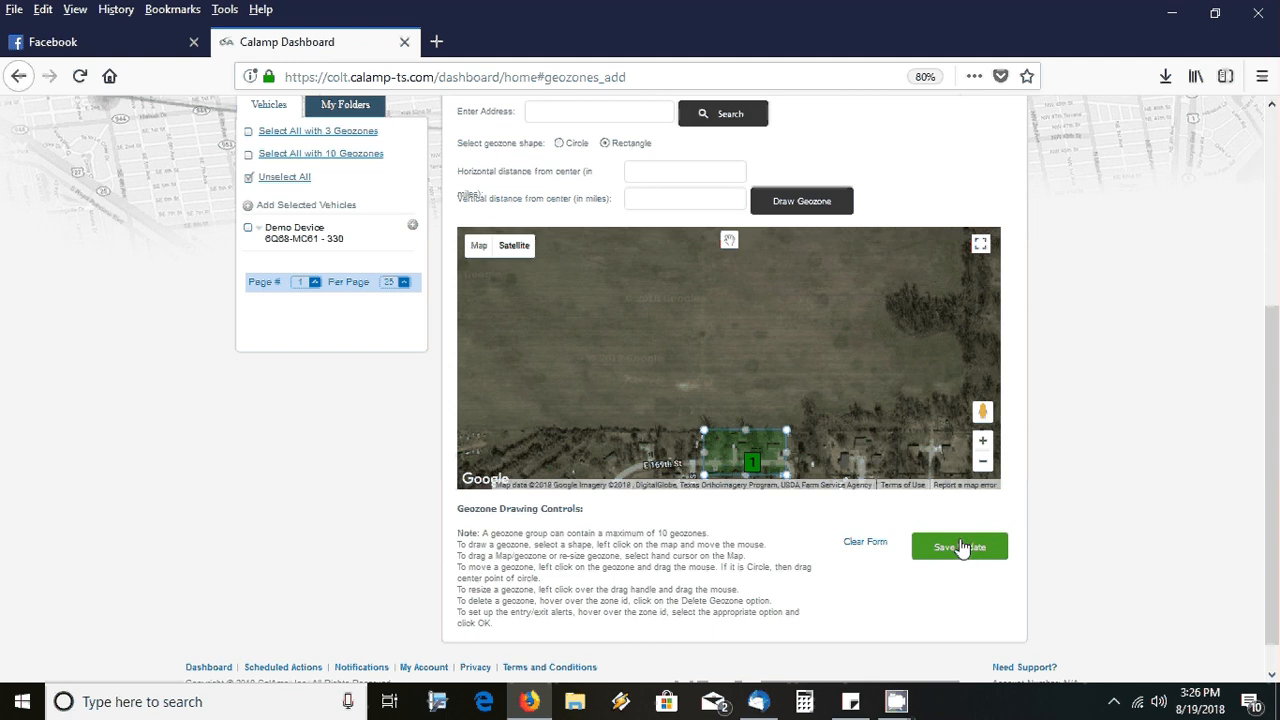
Pan the map to centre the Home geozone and save the geozone group
{"action": "left_click", "coordinate": [733, 243]}
{"action": "left_click_drag", "start_coordinate": [819, 423], "coordinate": [806, 355]}
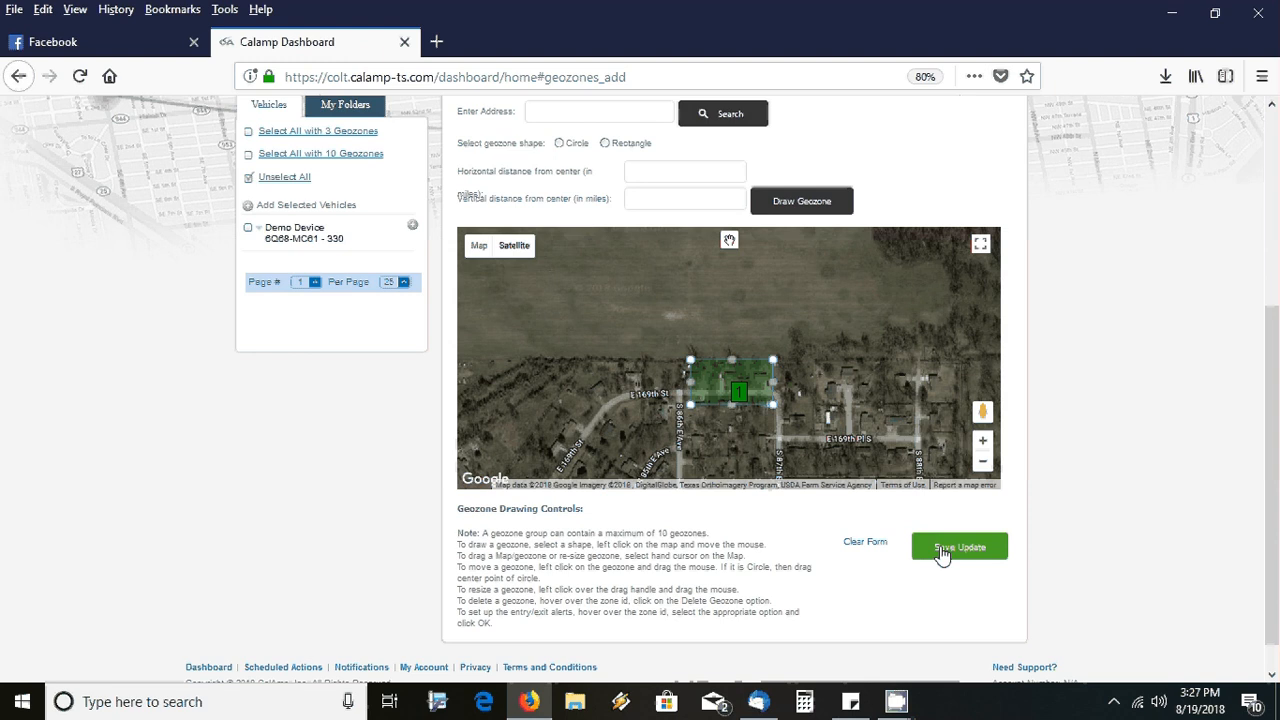
{"action": "left_click", "coordinate": [940, 550]}
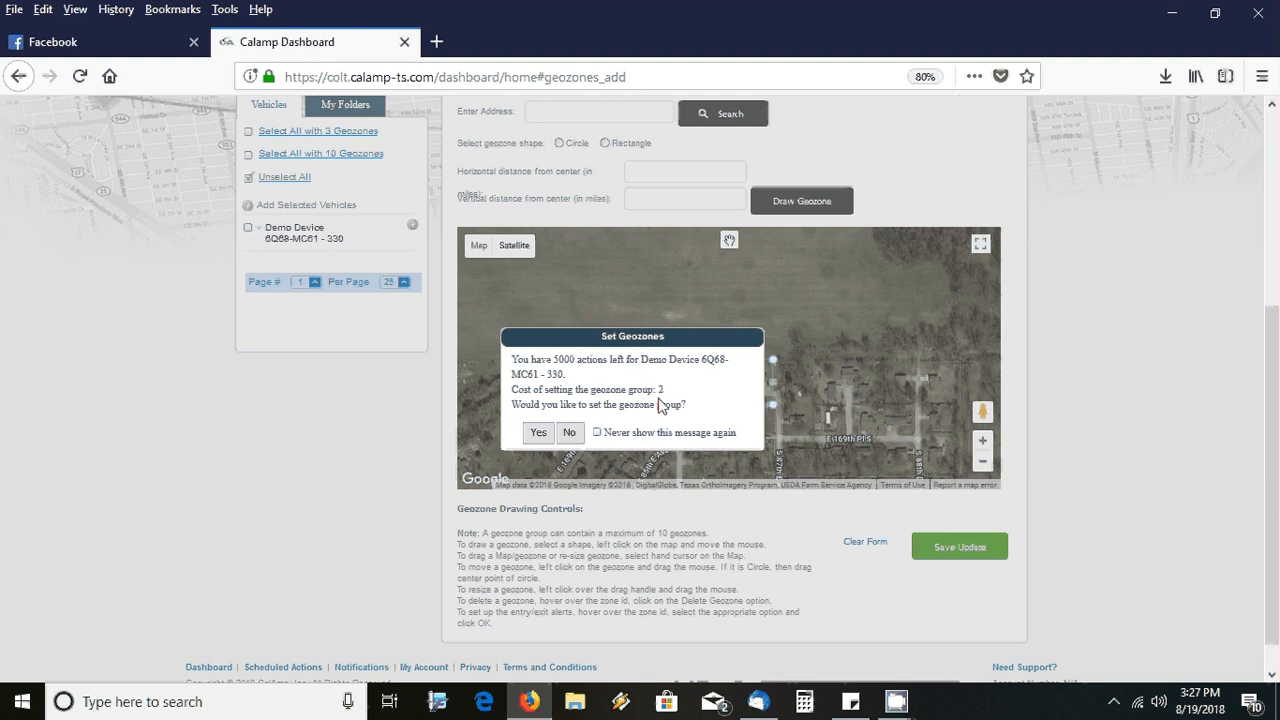
Suppress future Set Geozones prompts and confirm setting the group on Demo Device 6Q68-MC61-330
{"action": "left_click", "coordinate": [597, 433]}
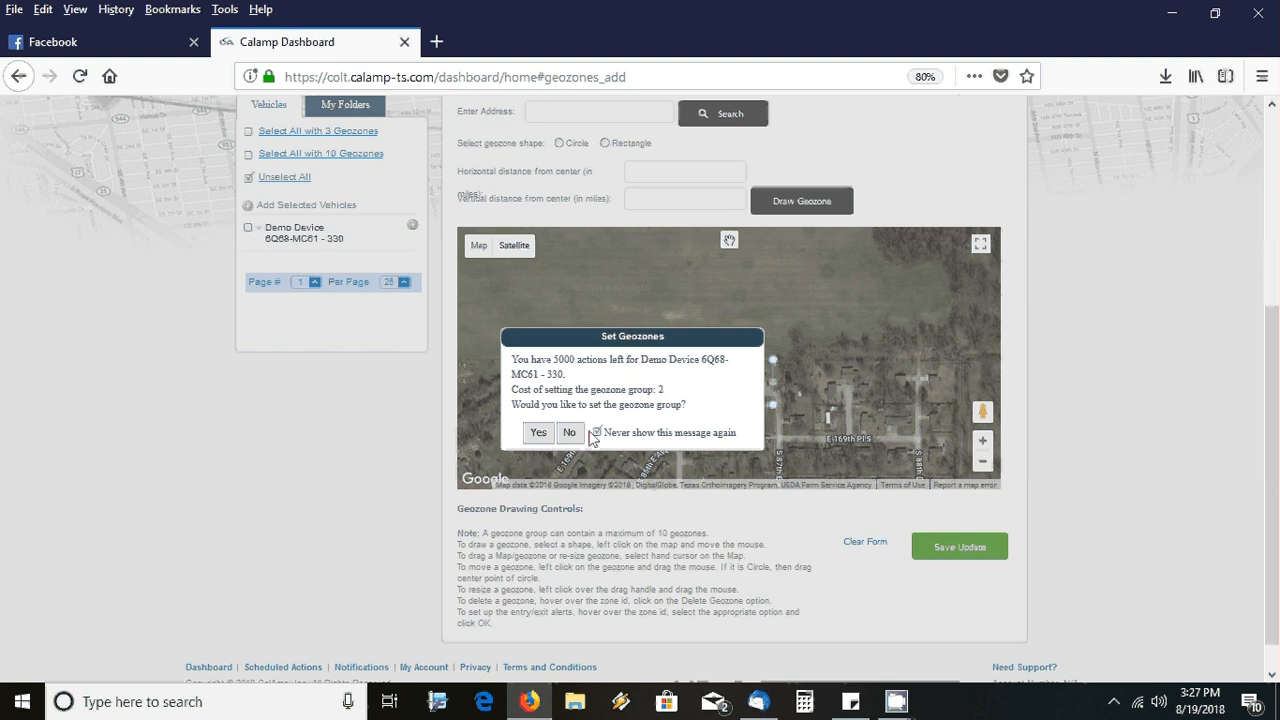
{"action": "left_click", "coordinate": [538, 434]}
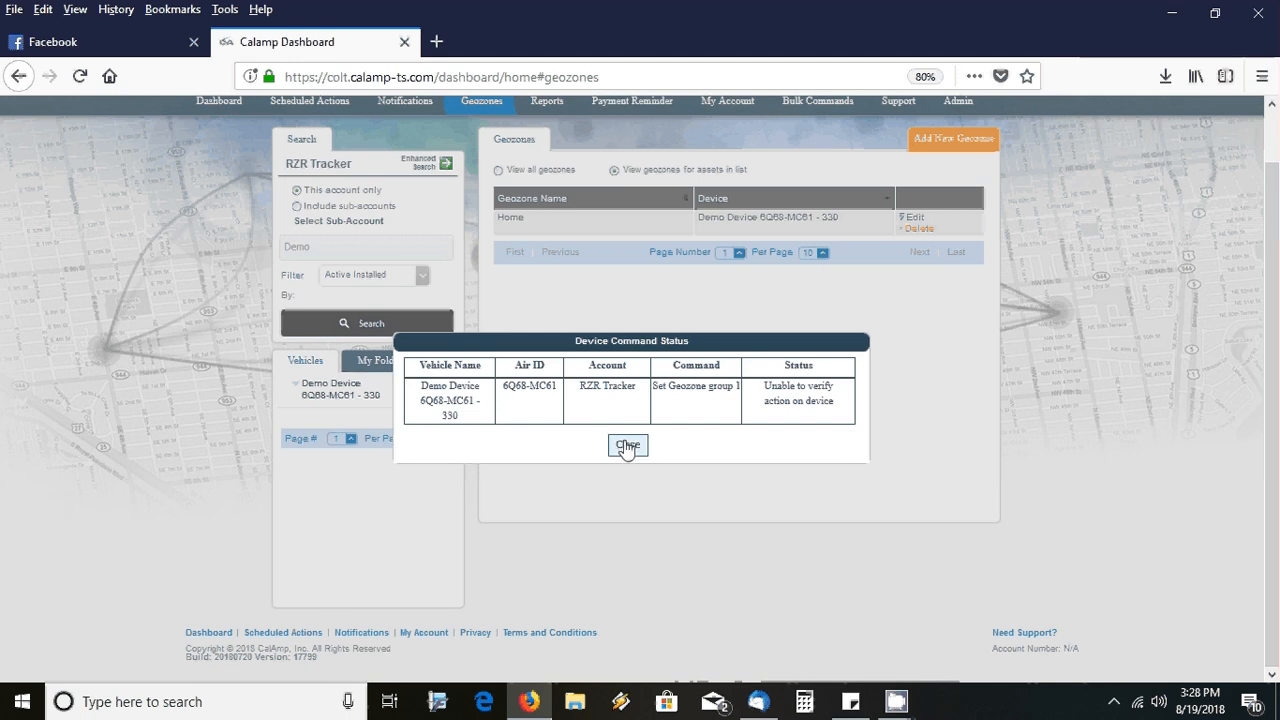
Dismiss the command status report and zoom the map to street level on the Home geozone
{"action": "left_click", "coordinate": [627, 446]}
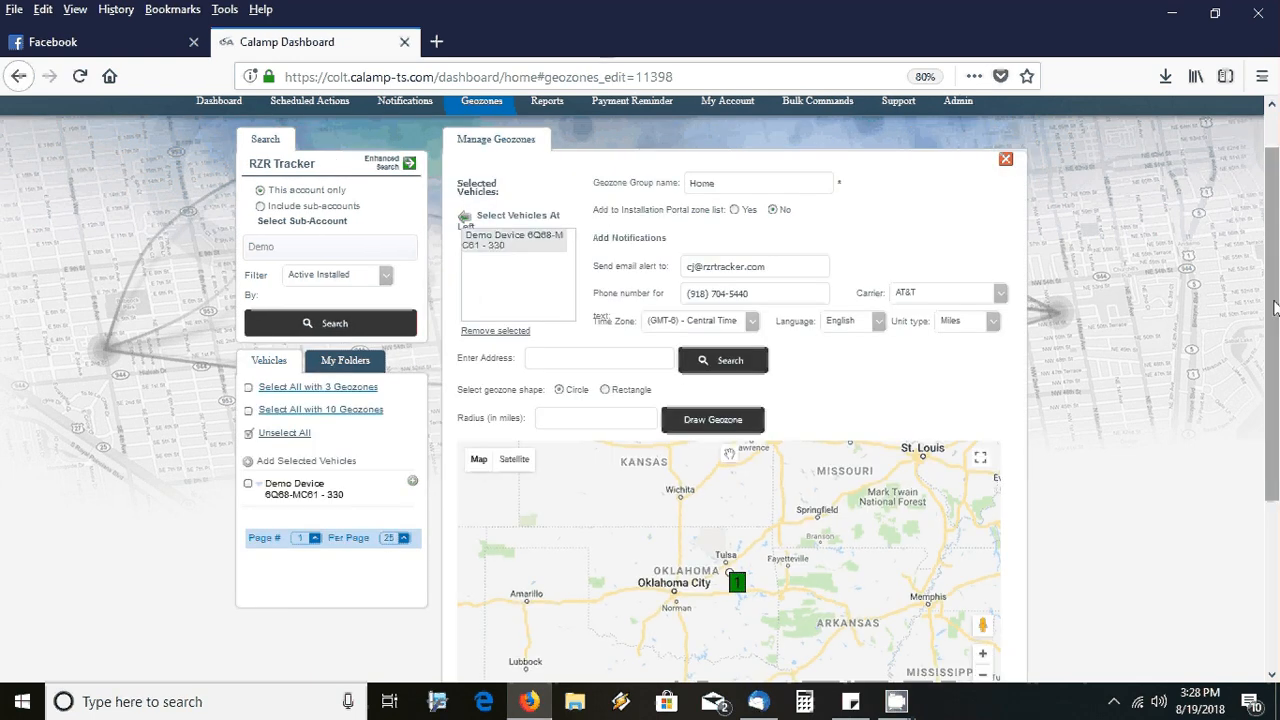
{"action": "scroll", "coordinate": [1274, 307], "scroll_direction": "down", "scroll_amount": 2}
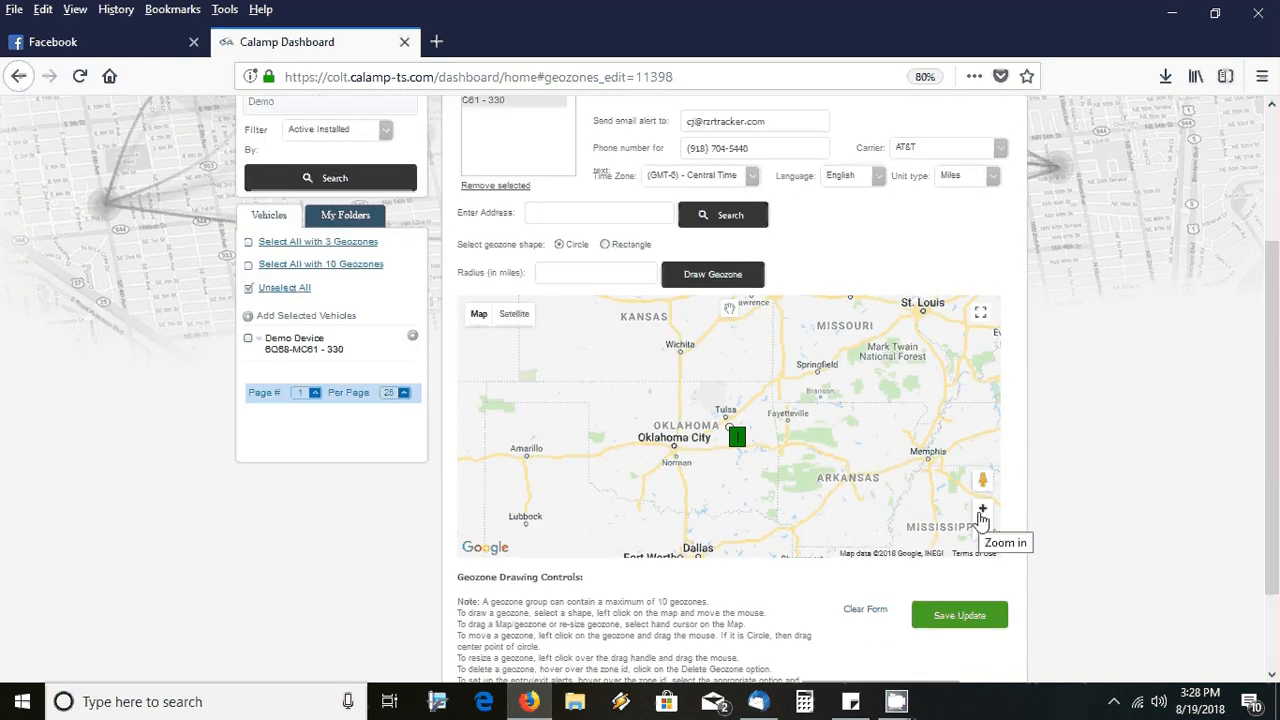
{"action": "left_click", "coordinate": [982, 510]}
{"action": "left_click", "coordinate": [982, 512]}
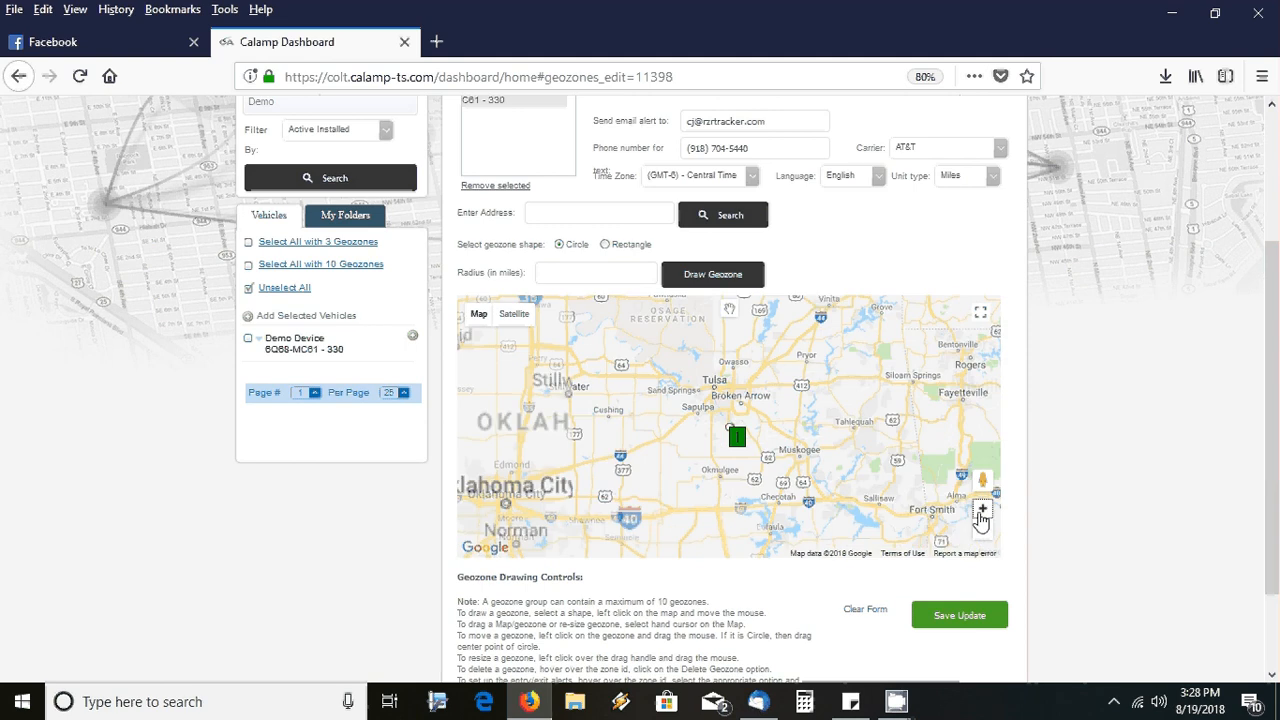
{"action": "left_click", "coordinate": [982, 512]}
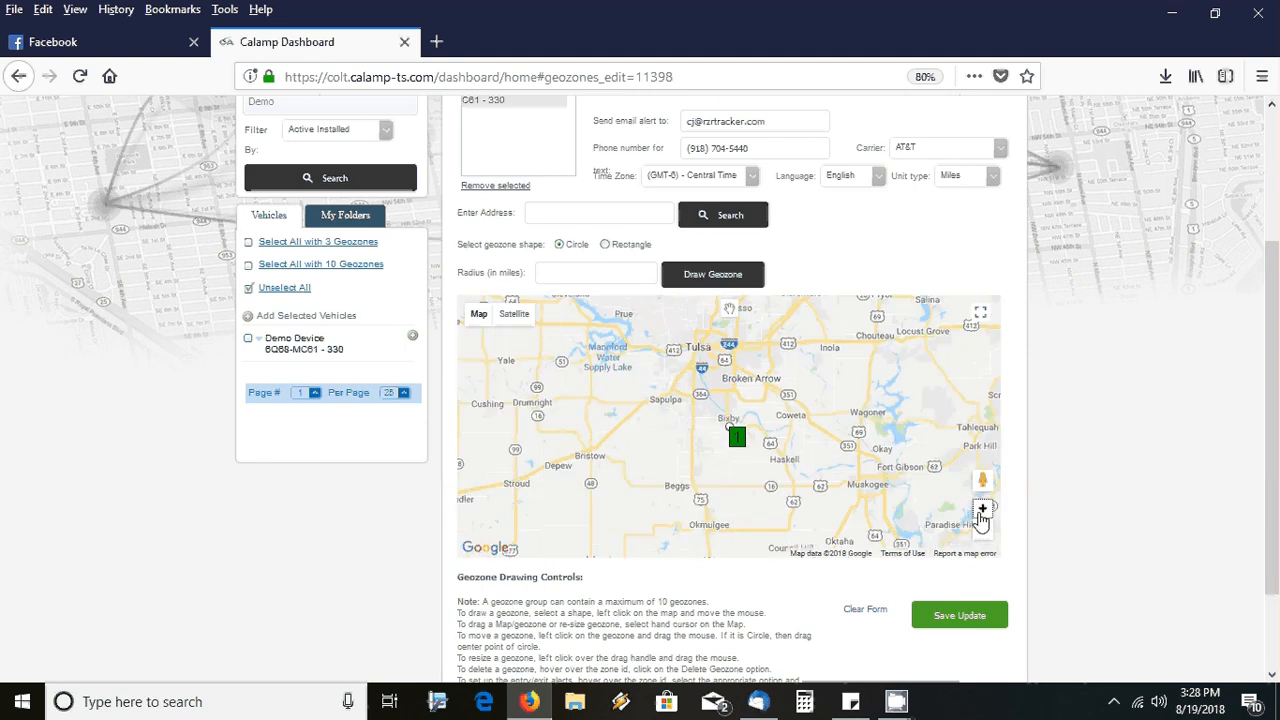
{"action": "left_click", "coordinate": [982, 512]}
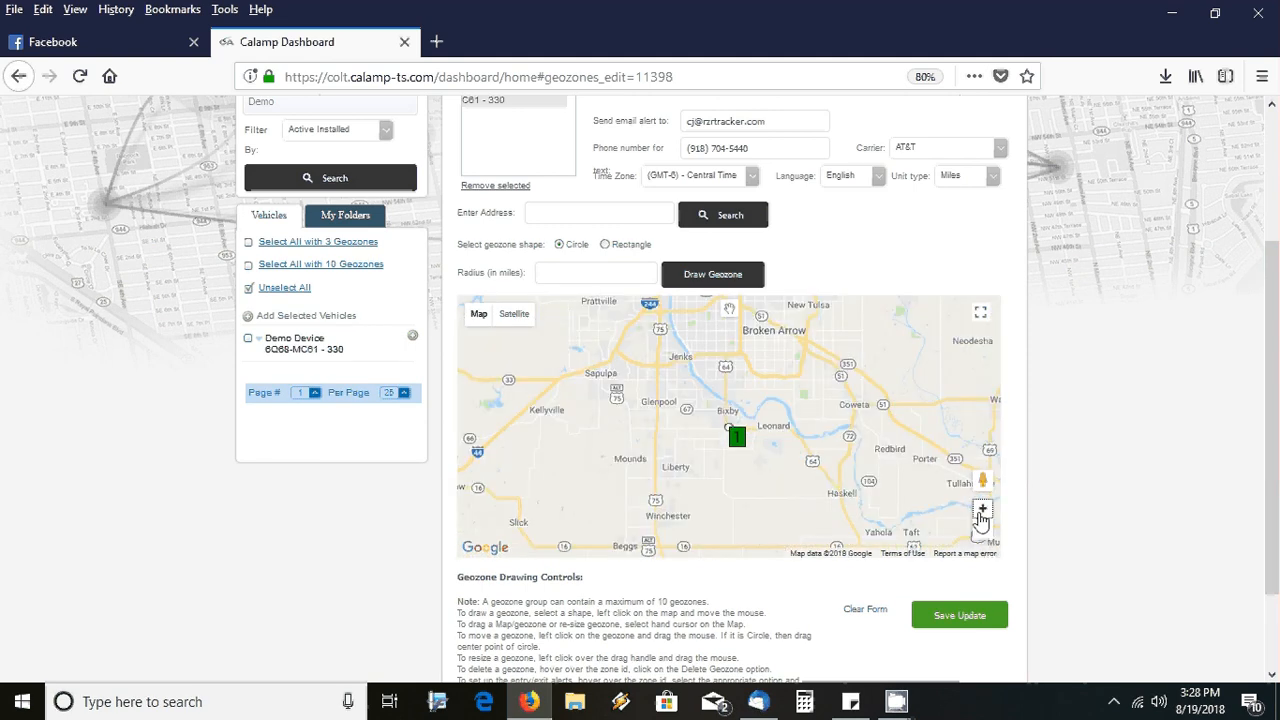
{"action": "left_click", "coordinate": [982, 512]}
{"action": "left_click", "coordinate": [982, 512]}
{"action": "left_click", "coordinate": [982, 512]}
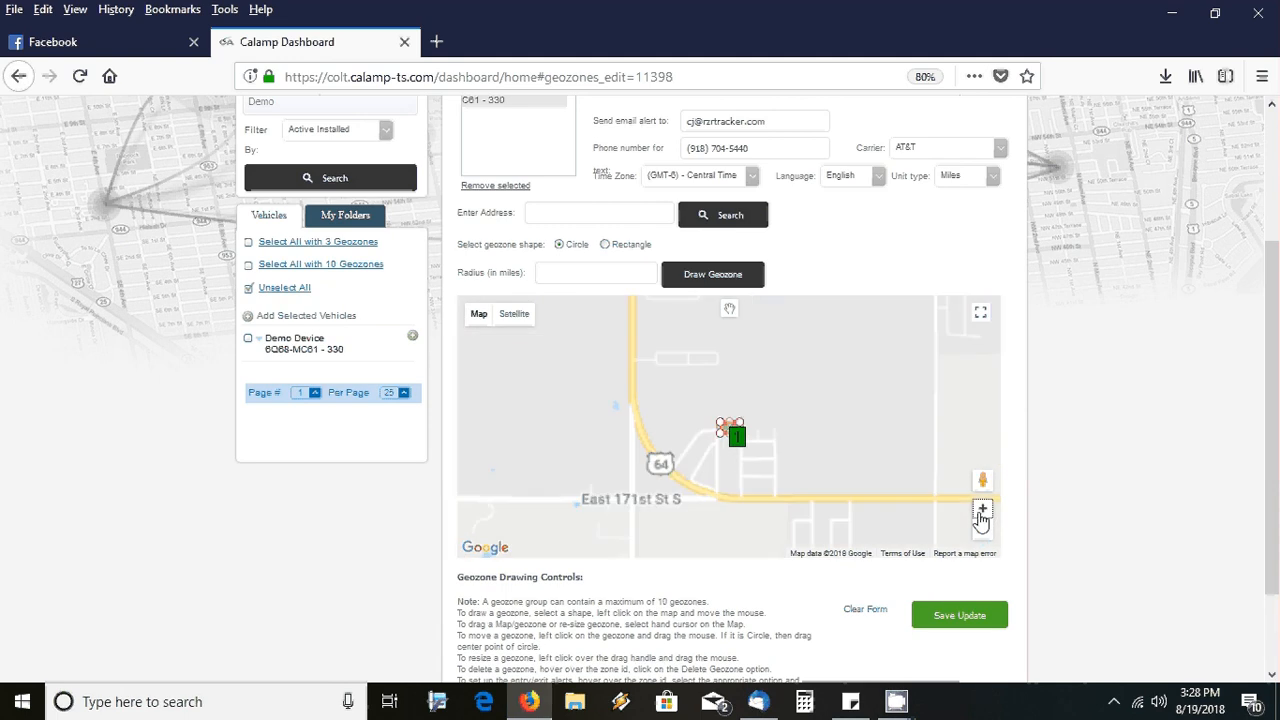
{"action": "left_click", "coordinate": [982, 512]}
{"action": "left_click", "coordinate": [982, 512]}
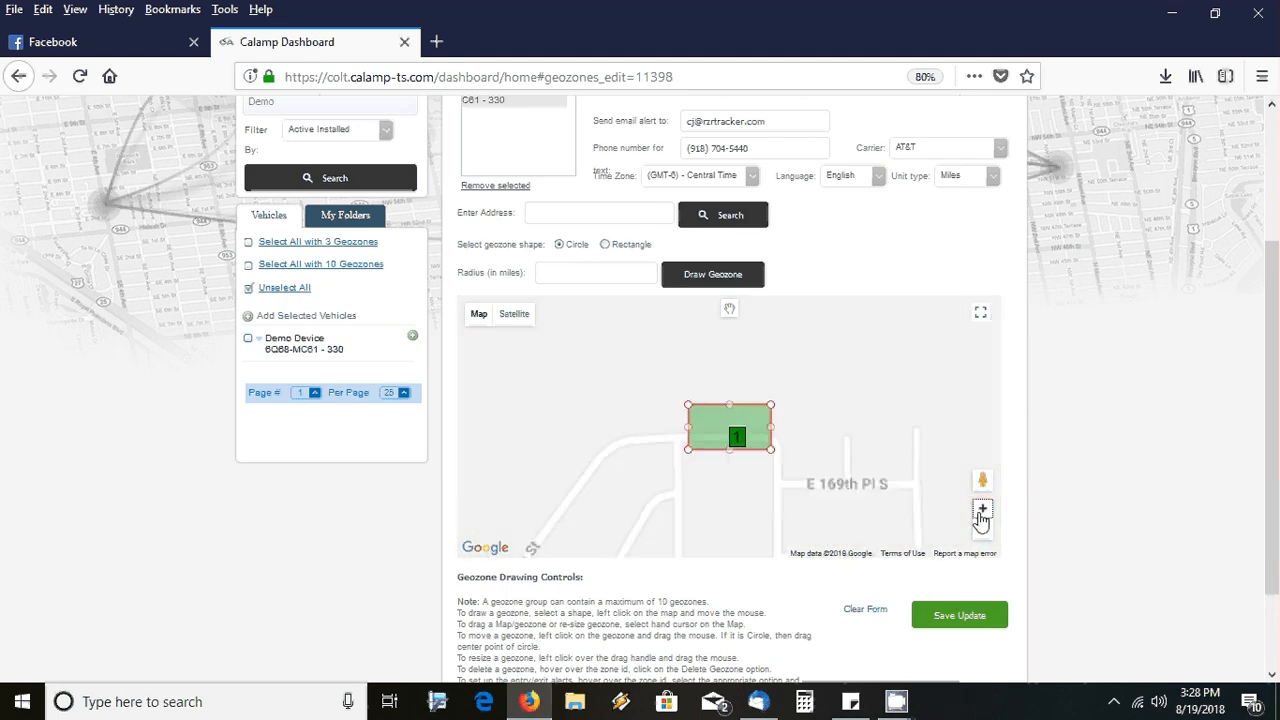
{"action": "left_click", "coordinate": [982, 512]}
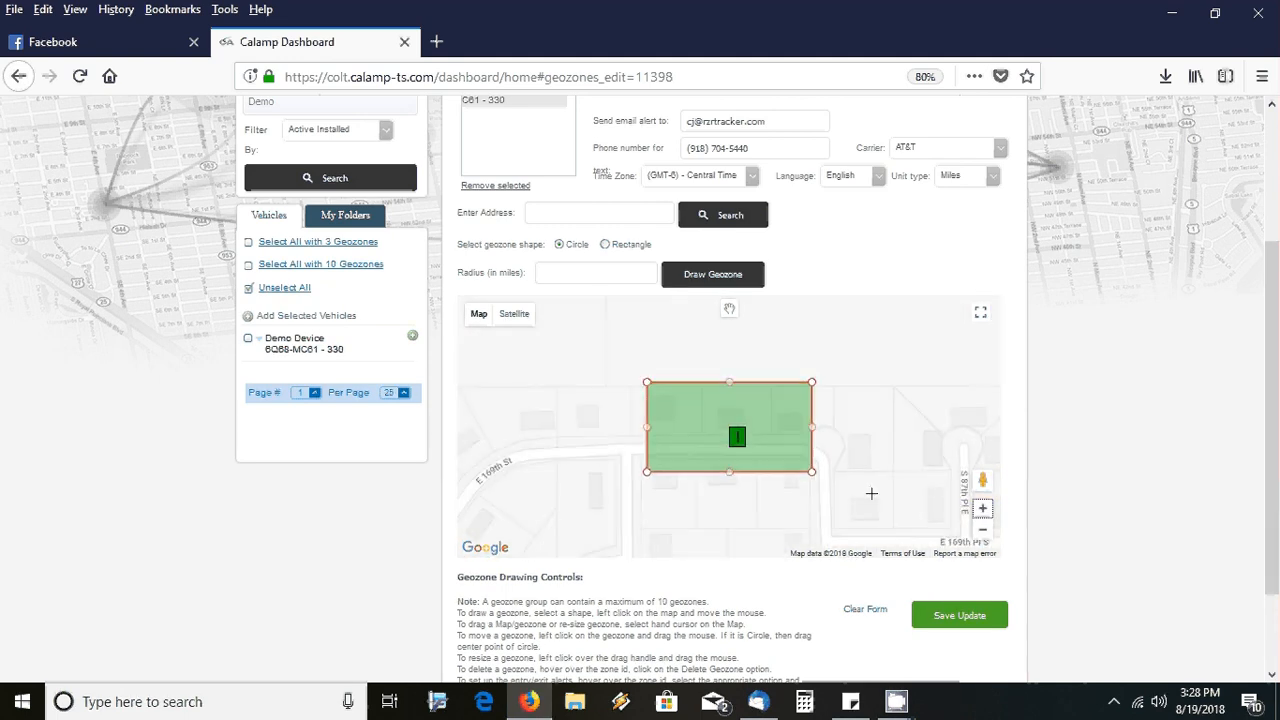
Close the geozone alert popup and stretch the Home geozone's top edge slightly upward
{"action": "mouse_move", "coordinate": [737, 438]}
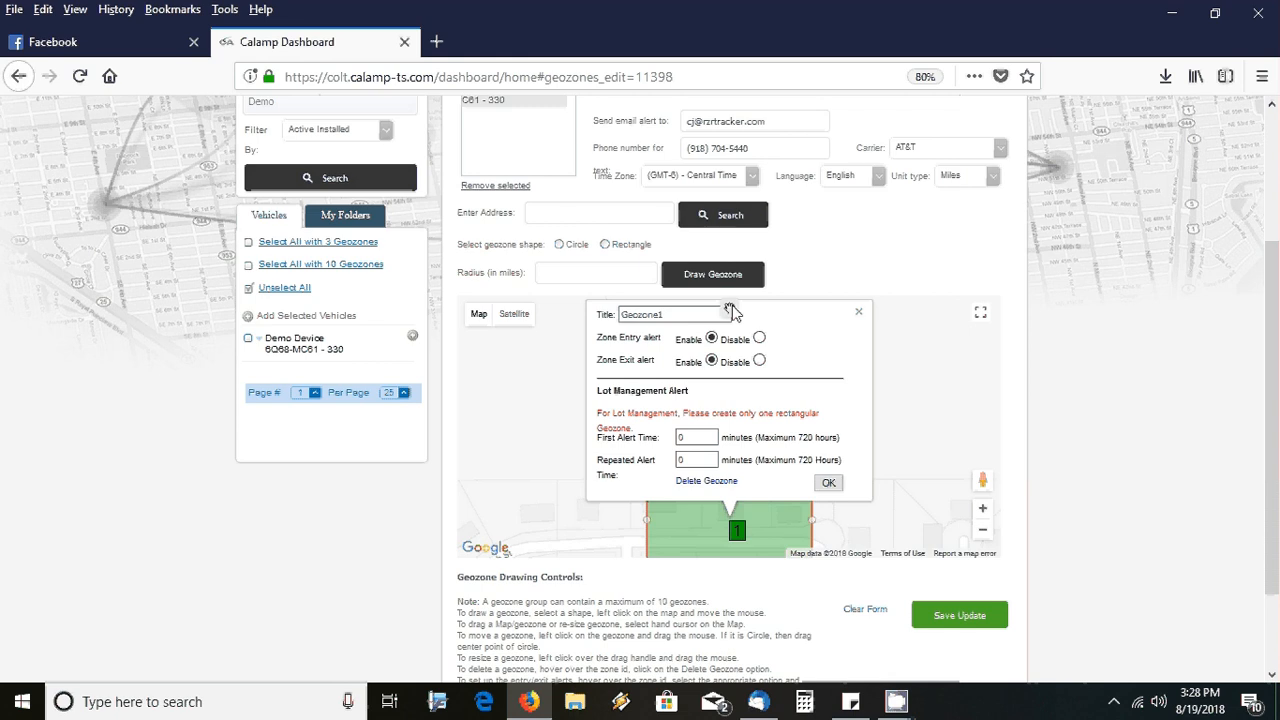
{"action": "left_click", "coordinate": [857, 313]}
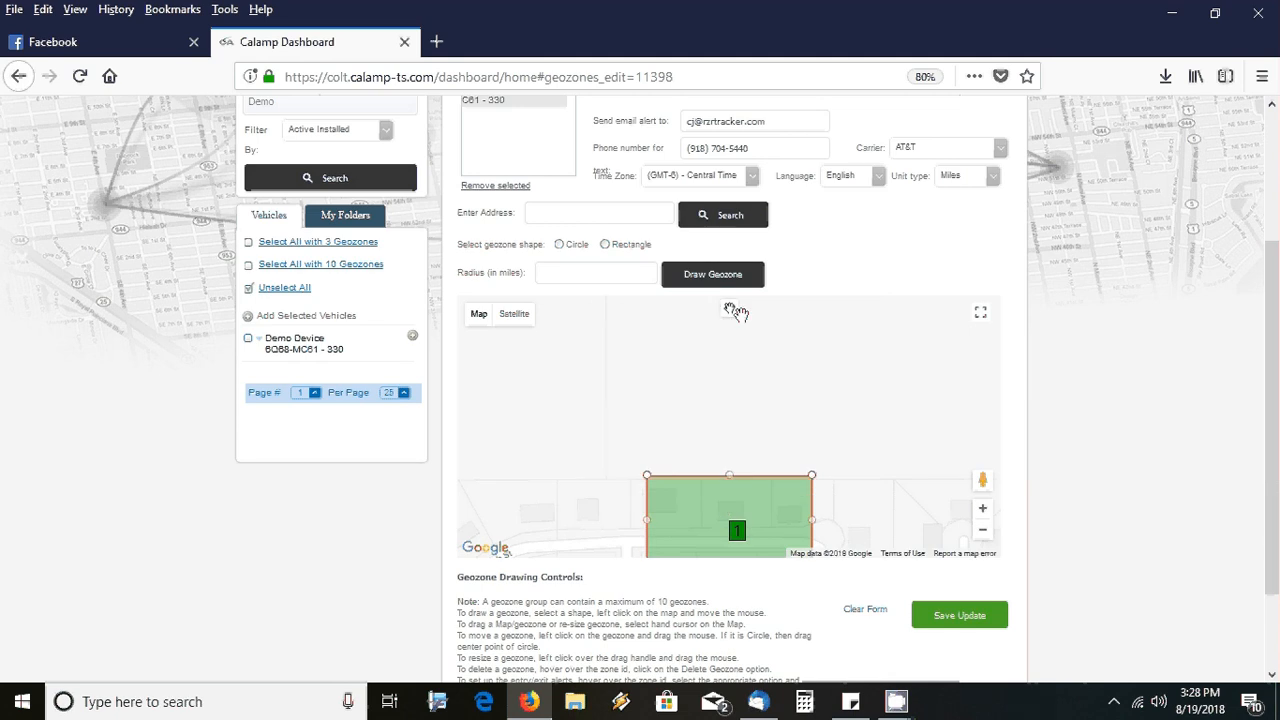
{"action": "left_click_drag", "start_coordinate": [729, 474], "coordinate": [728, 466]}
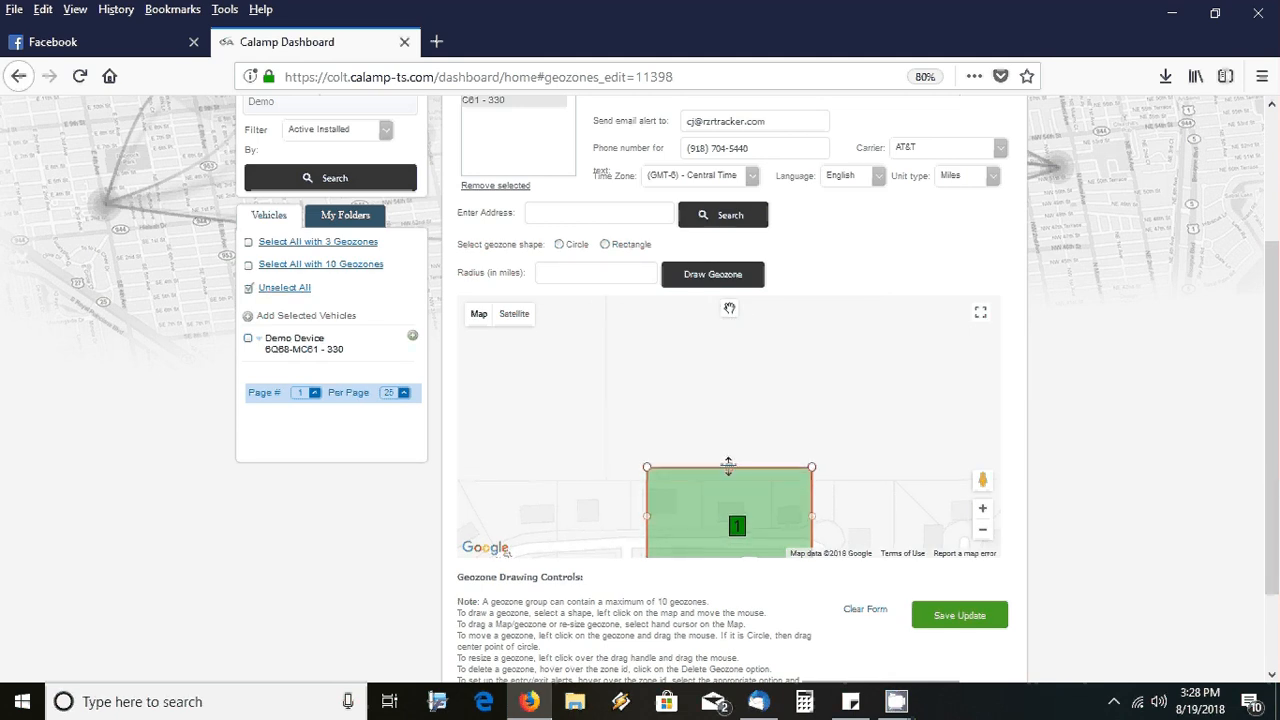
Save the resized Home geozone, decline setting it on the device, and dismiss the status report
{"action": "left_click", "coordinate": [955, 620]}
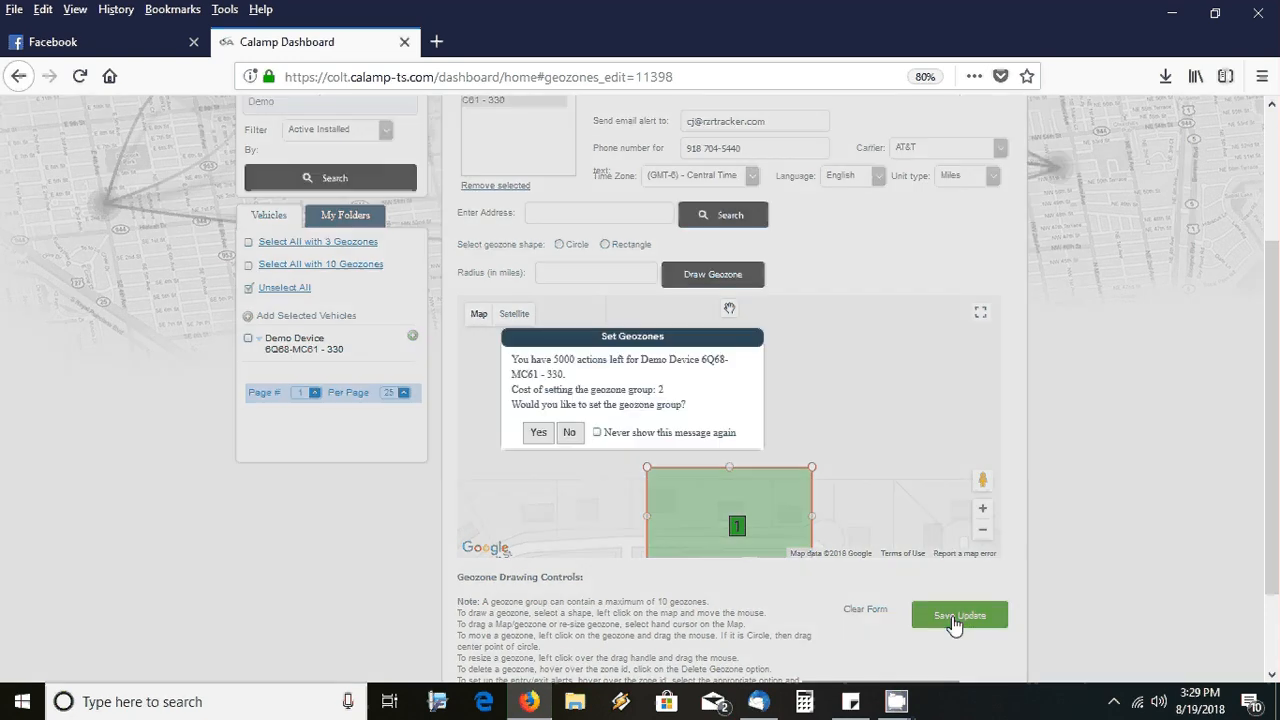
{"action": "left_click", "coordinate": [597, 432]}
{"action": "left_click", "coordinate": [569, 433]}
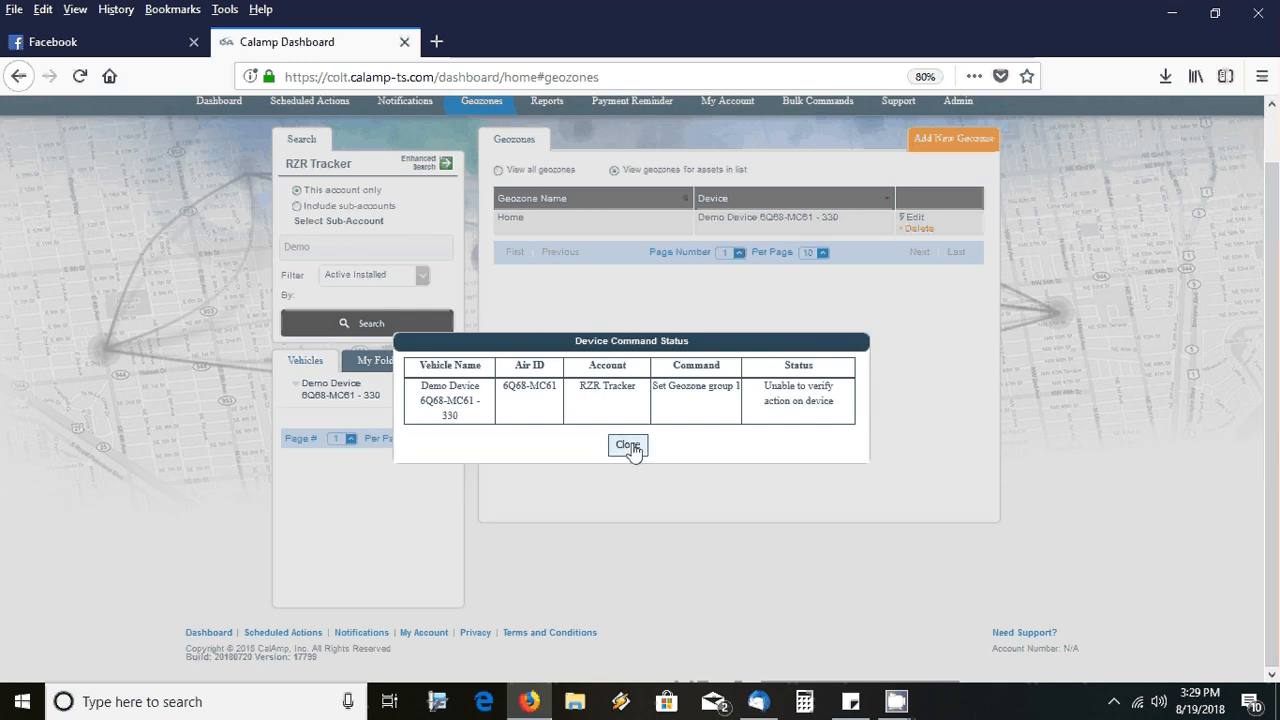
{"action": "left_click", "coordinate": [629, 446]}
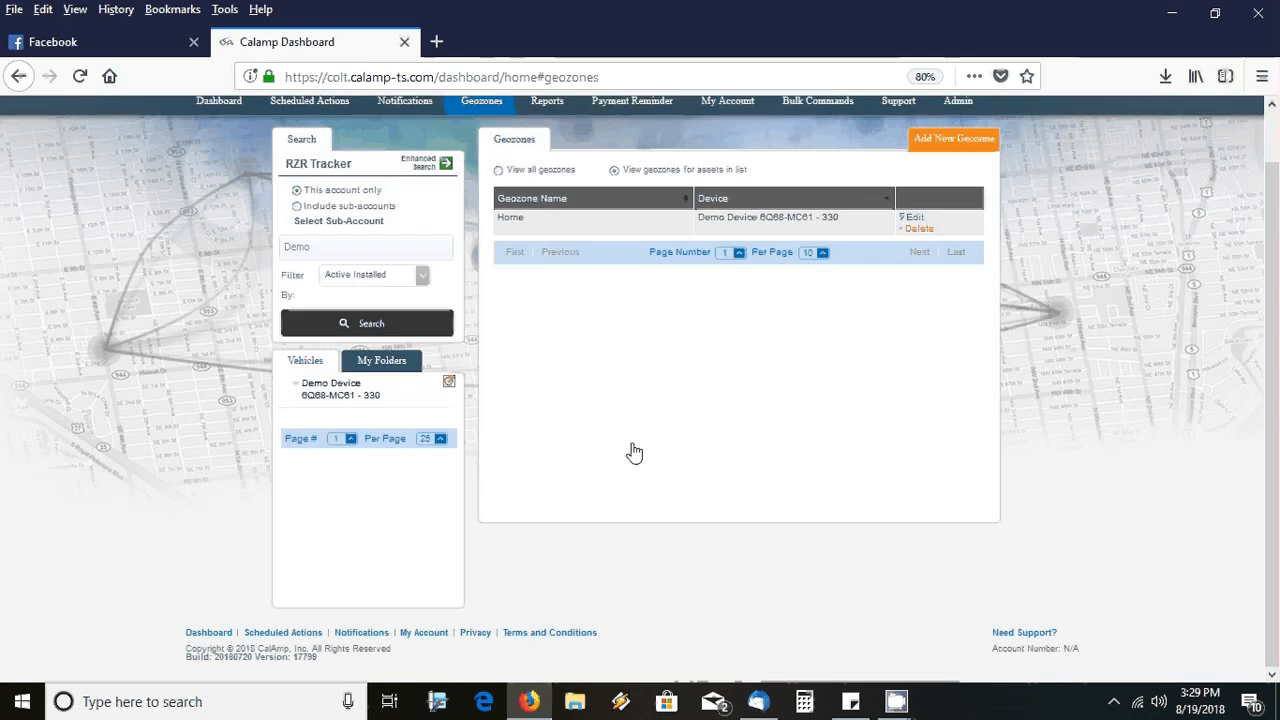
On the Dashboard map, show Demo Device 6Q68-MC61 - 330 and open its marker's location details
{"action": "scroll", "coordinate": [1276, 380], "scroll_direction": "up", "scroll_amount": 1}
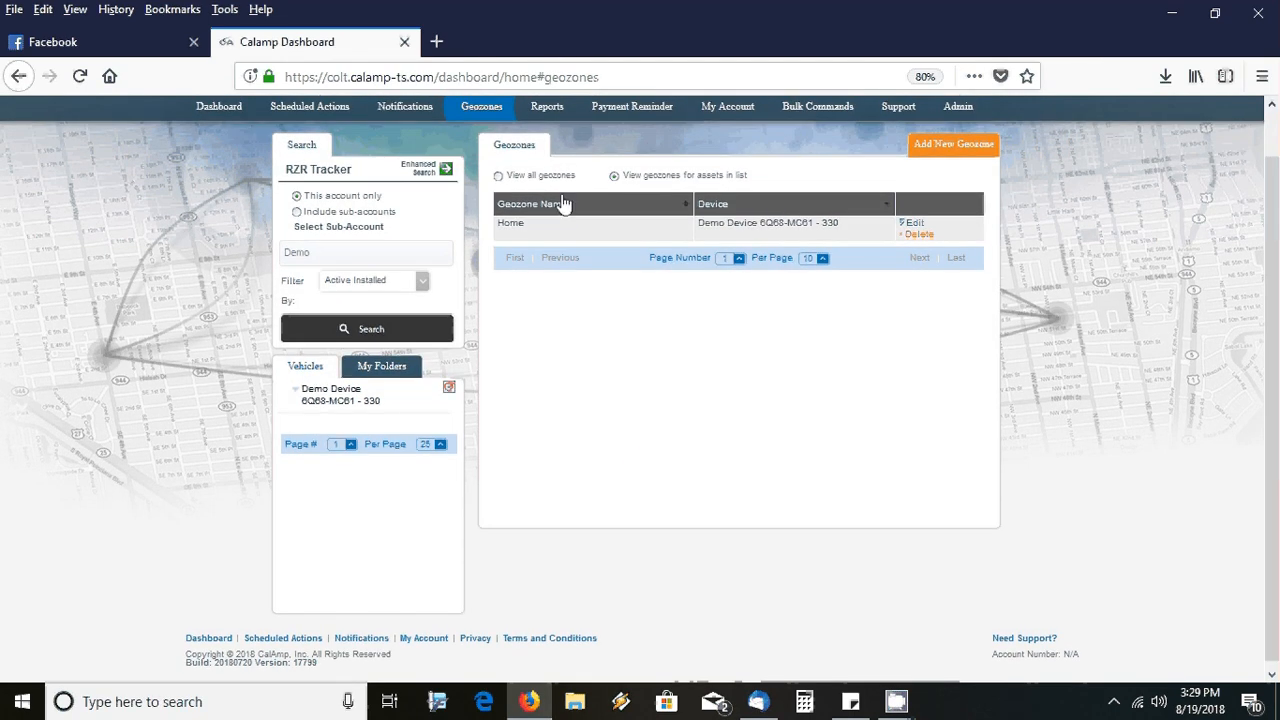
{"action": "left_click", "coordinate": [219, 107]}
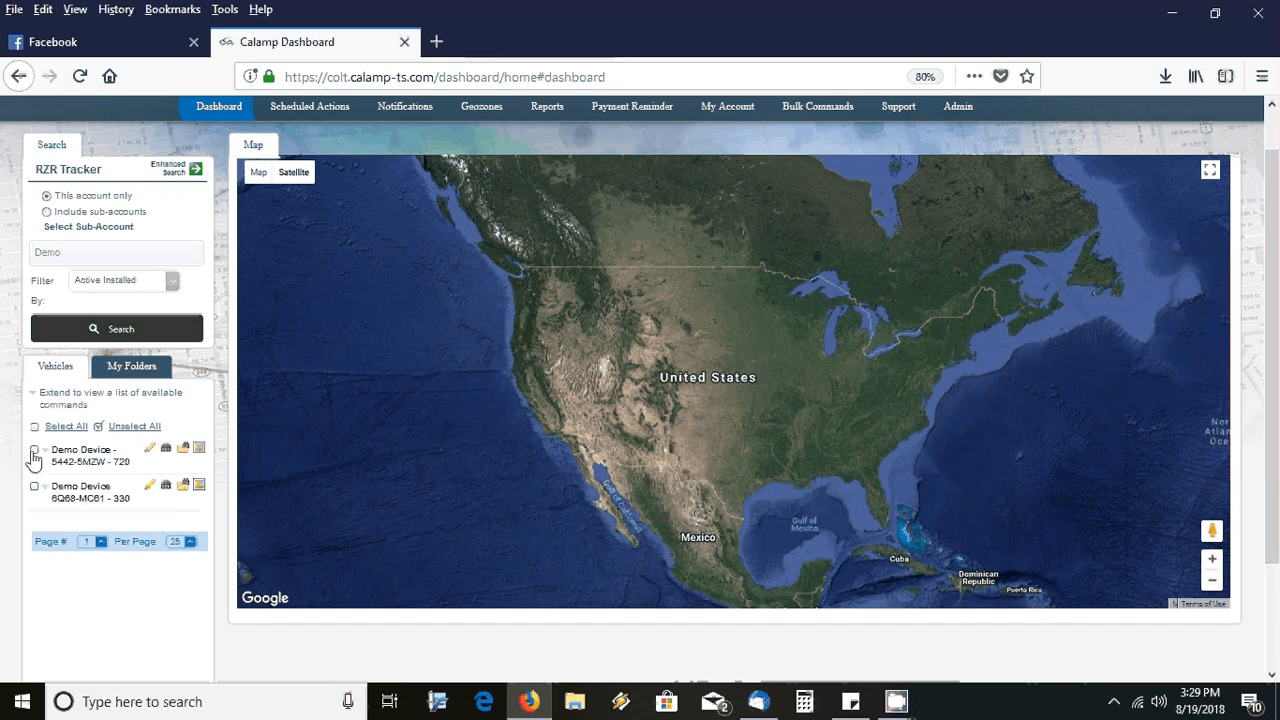
{"action": "left_click", "coordinate": [35, 488]}
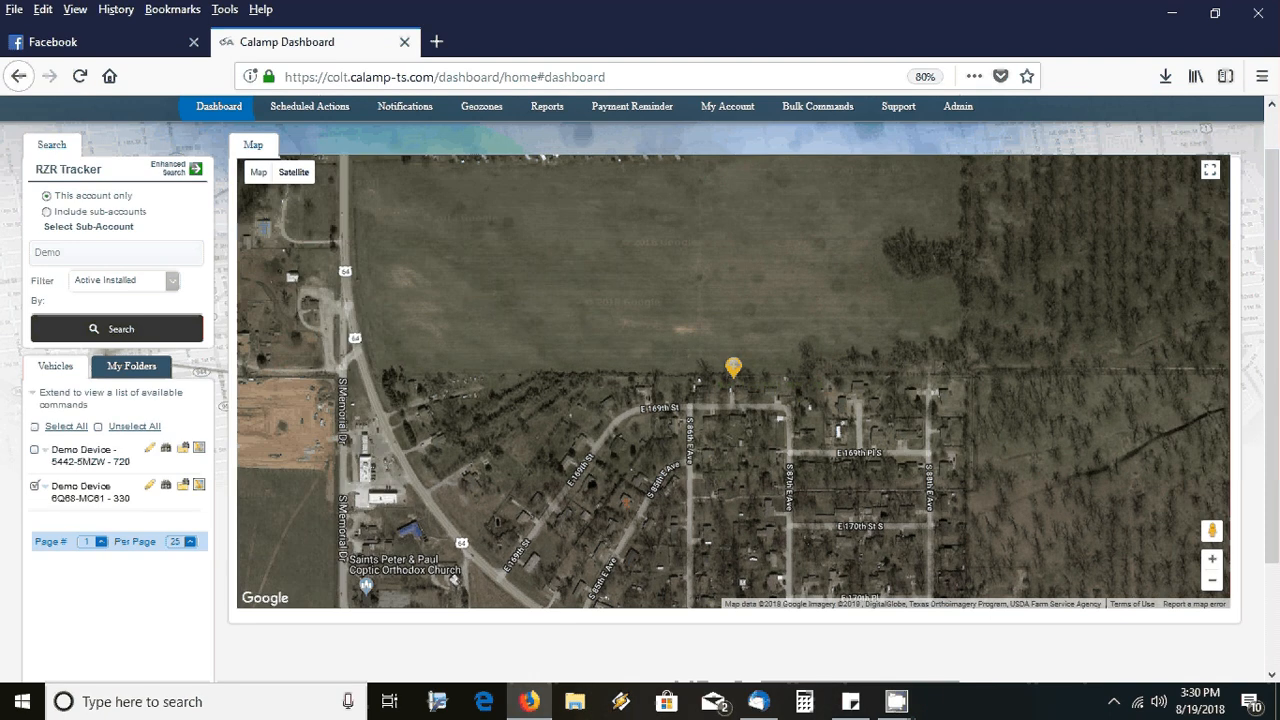
{"action": "left_click", "coordinate": [740, 377]}
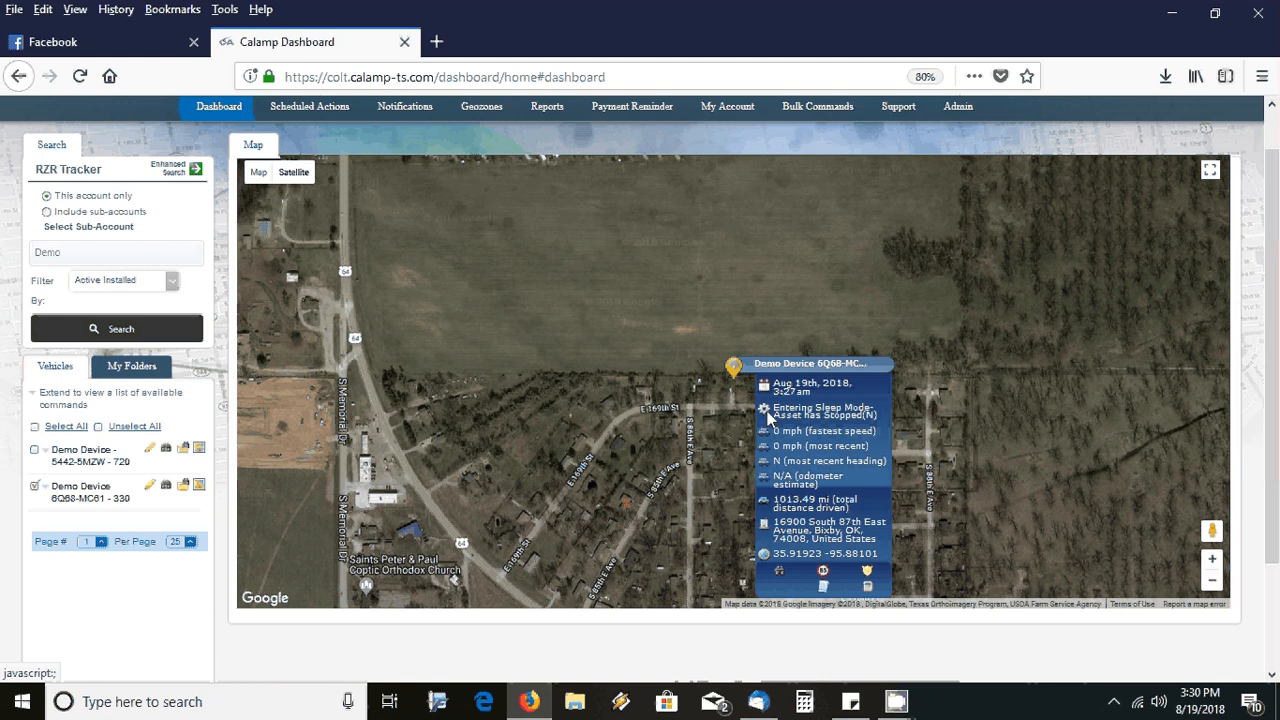
{"action": "mouse_move", "coordinate": [771, 418]}
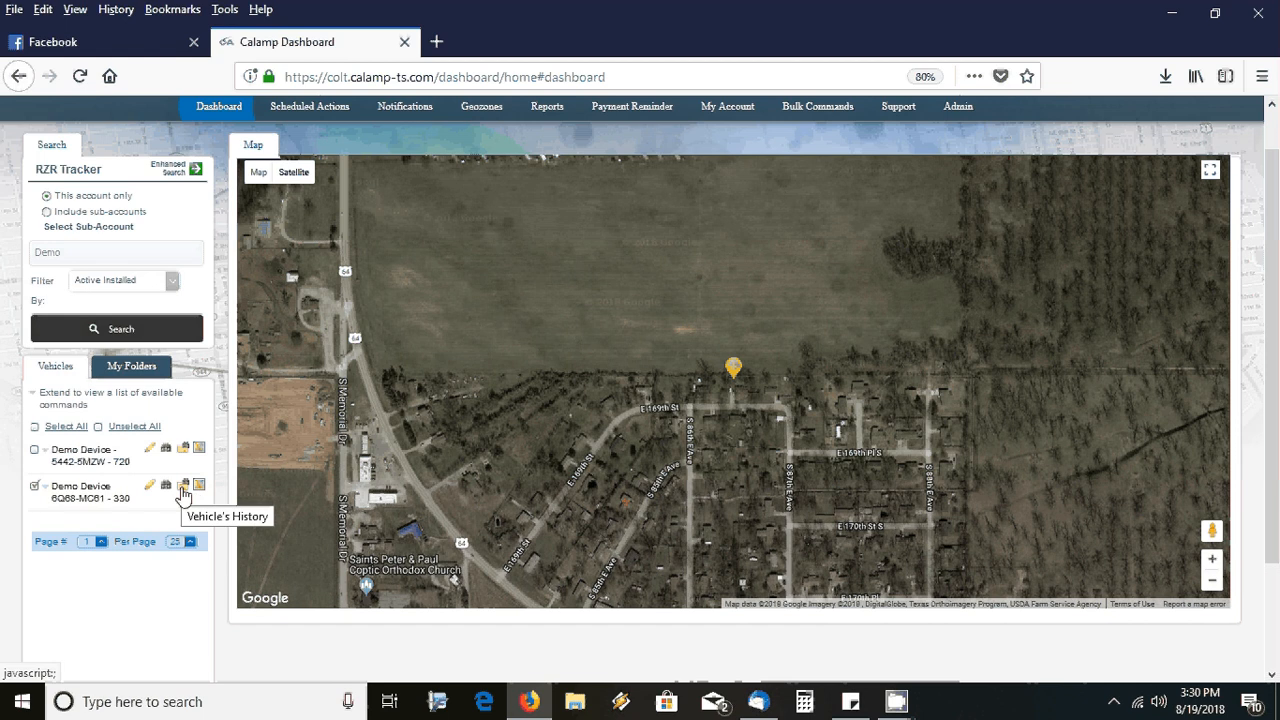
Run a 500-record actions, events and alerts report for Demo Device 6Q68-MC61 - 330 starting 6/1/2018
{"action": "left_click", "coordinate": [183, 490]}
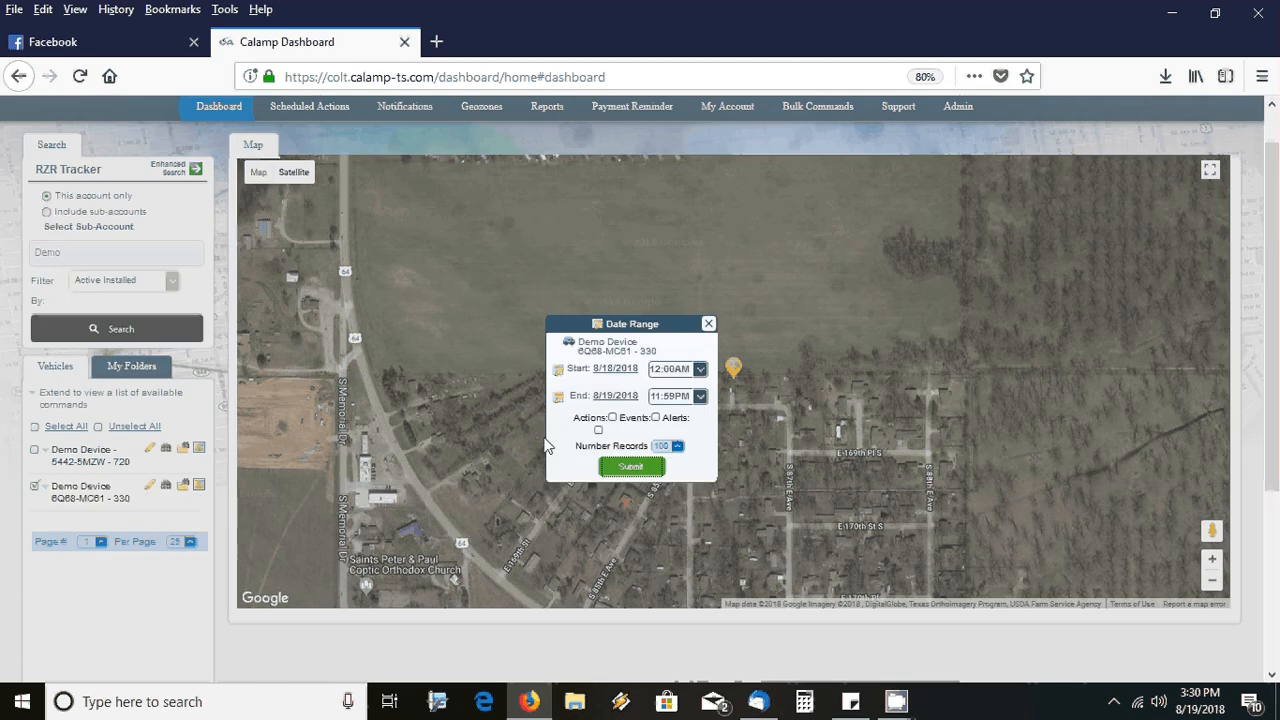
{"action": "left_click", "coordinate": [598, 430]}
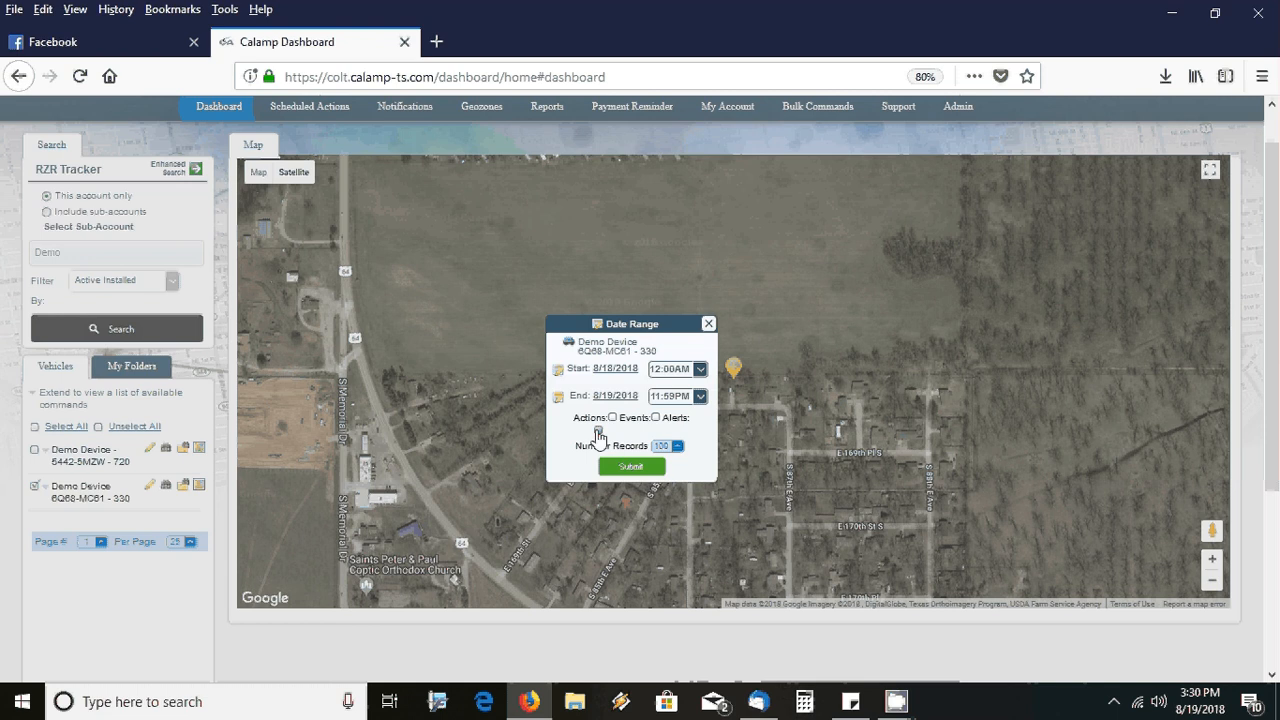
{"action": "left_click", "coordinate": [612, 417]}
{"action": "left_click", "coordinate": [655, 418]}
{"action": "left_click", "coordinate": [677, 448]}
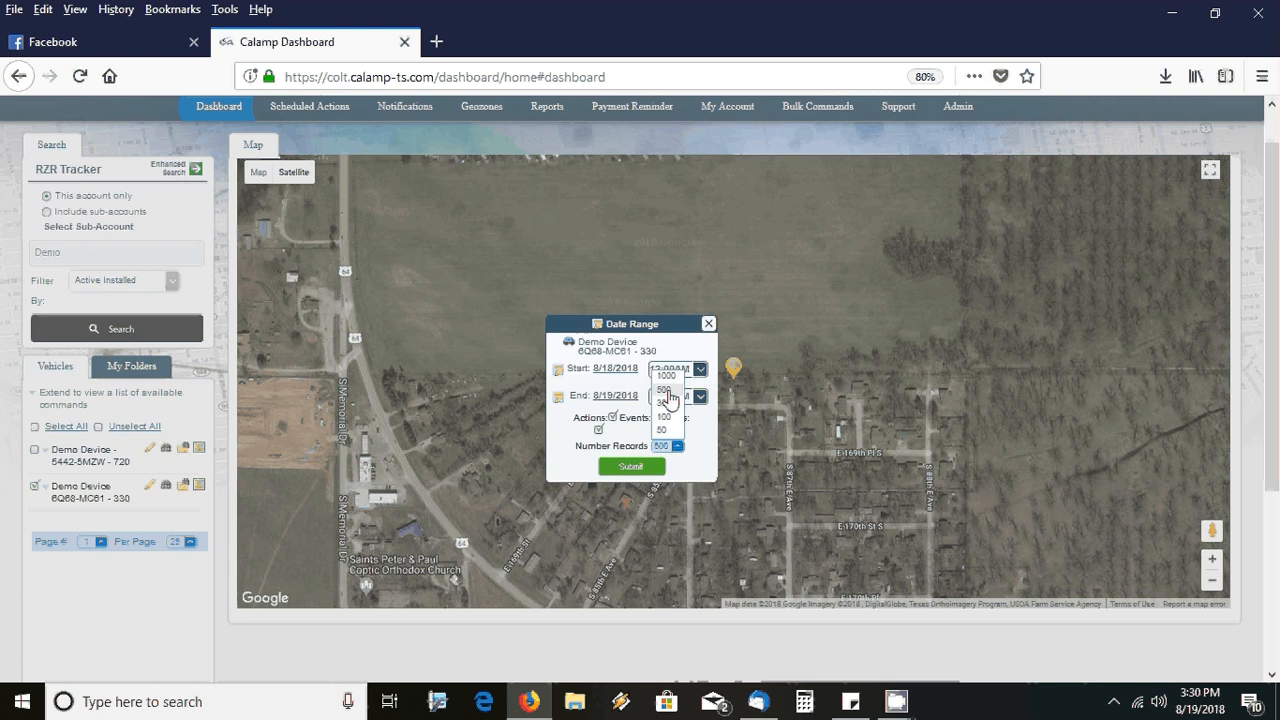
{"action": "left_click", "coordinate": [665, 390]}
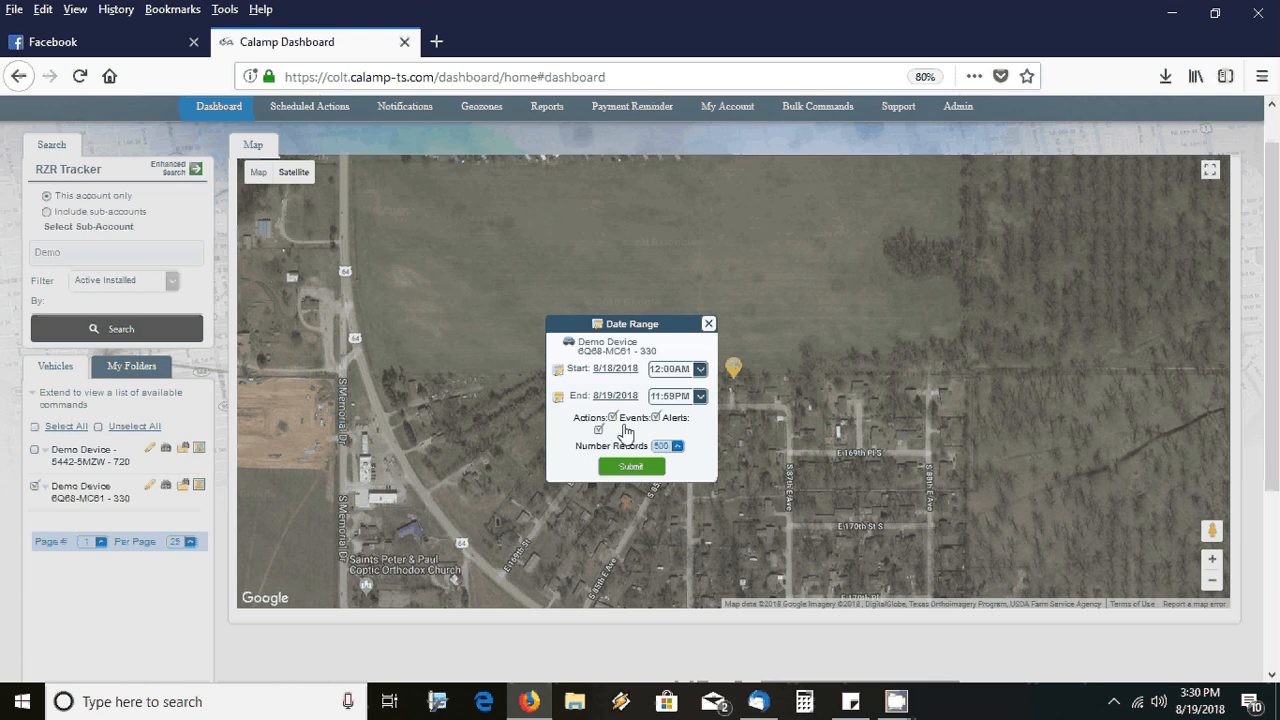
{"action": "left_click", "coordinate": [612, 369]}
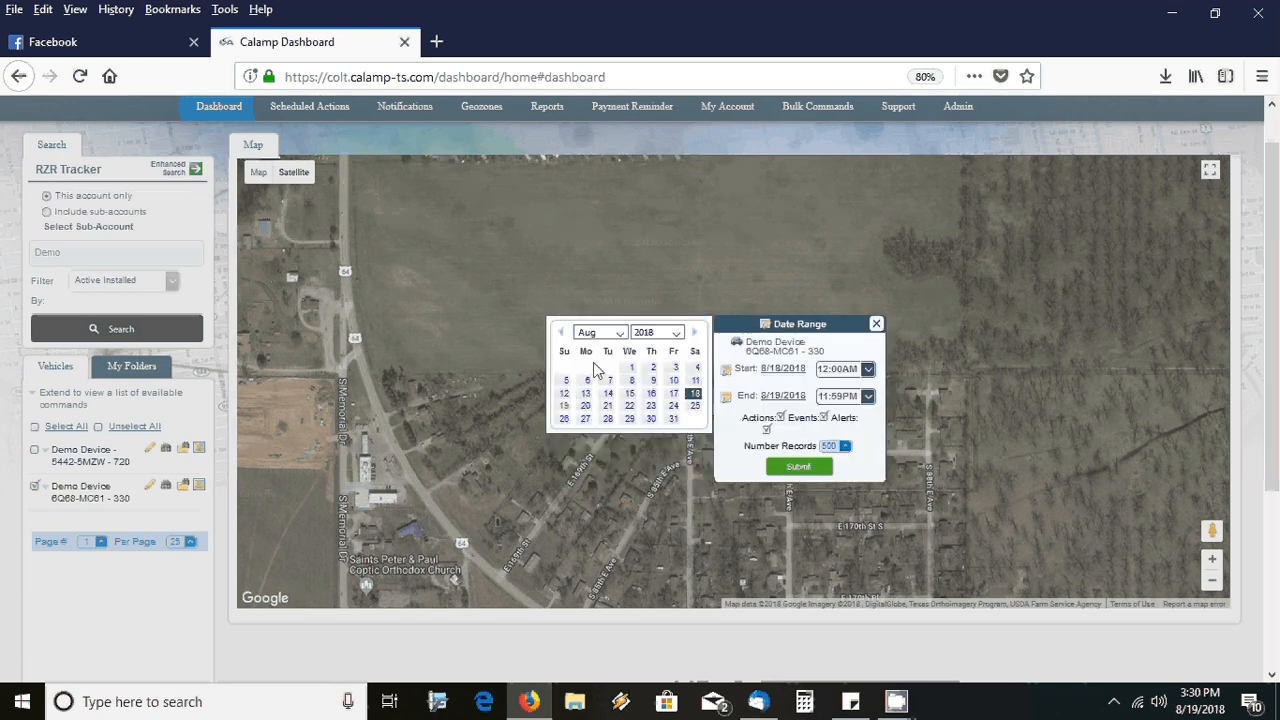
{"action": "left_click", "coordinate": [561, 333]}
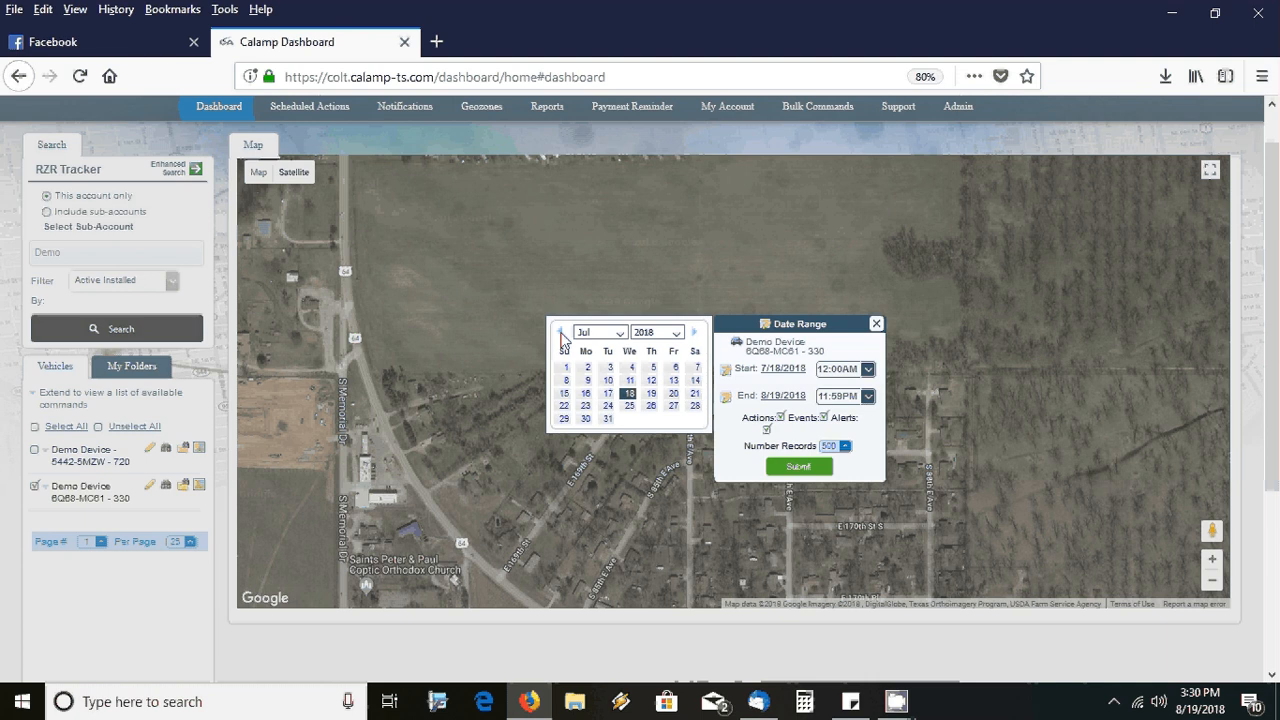
{"action": "left_click", "coordinate": [561, 333]}
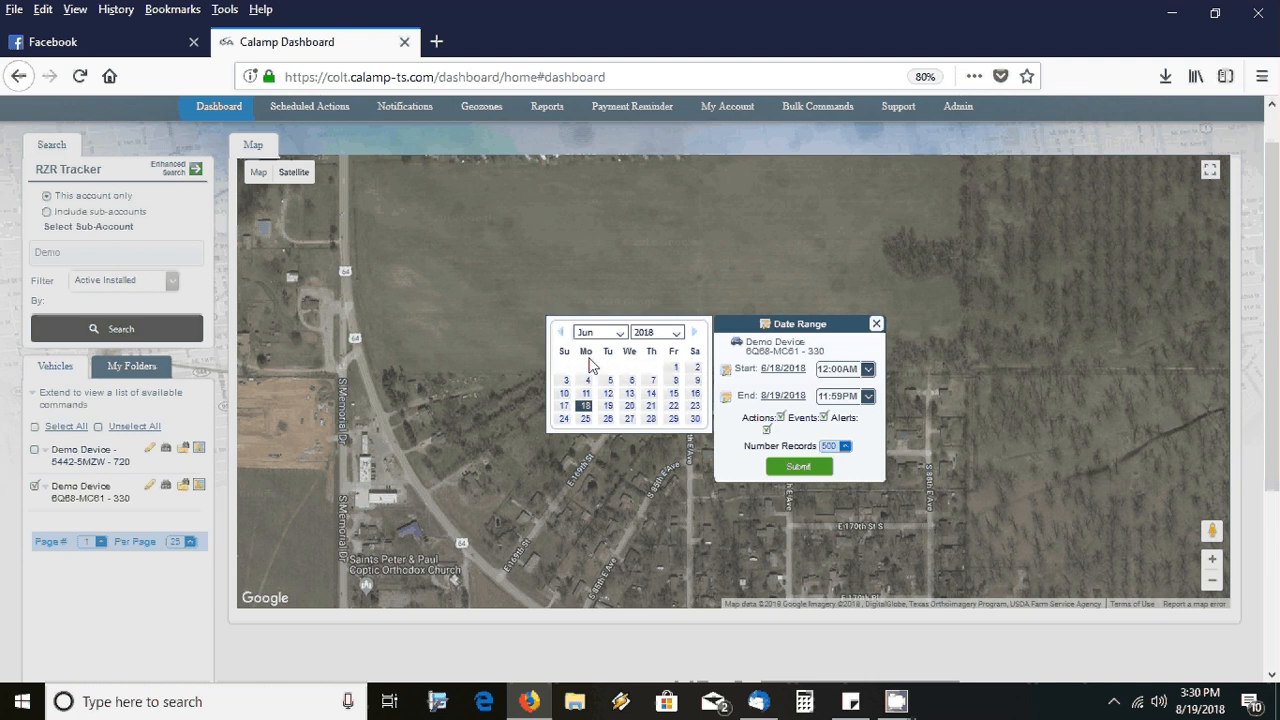
{"action": "left_click", "coordinate": [675, 368]}
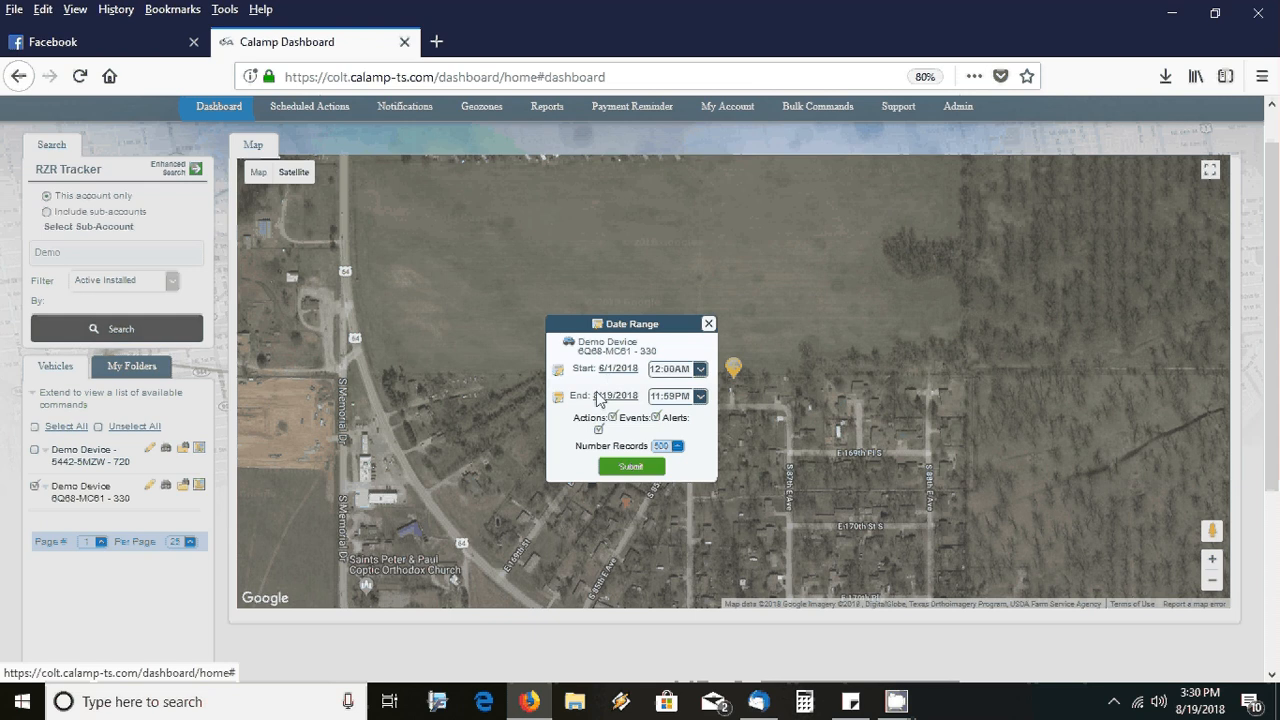
{"action": "left_click", "coordinate": [631, 468]}
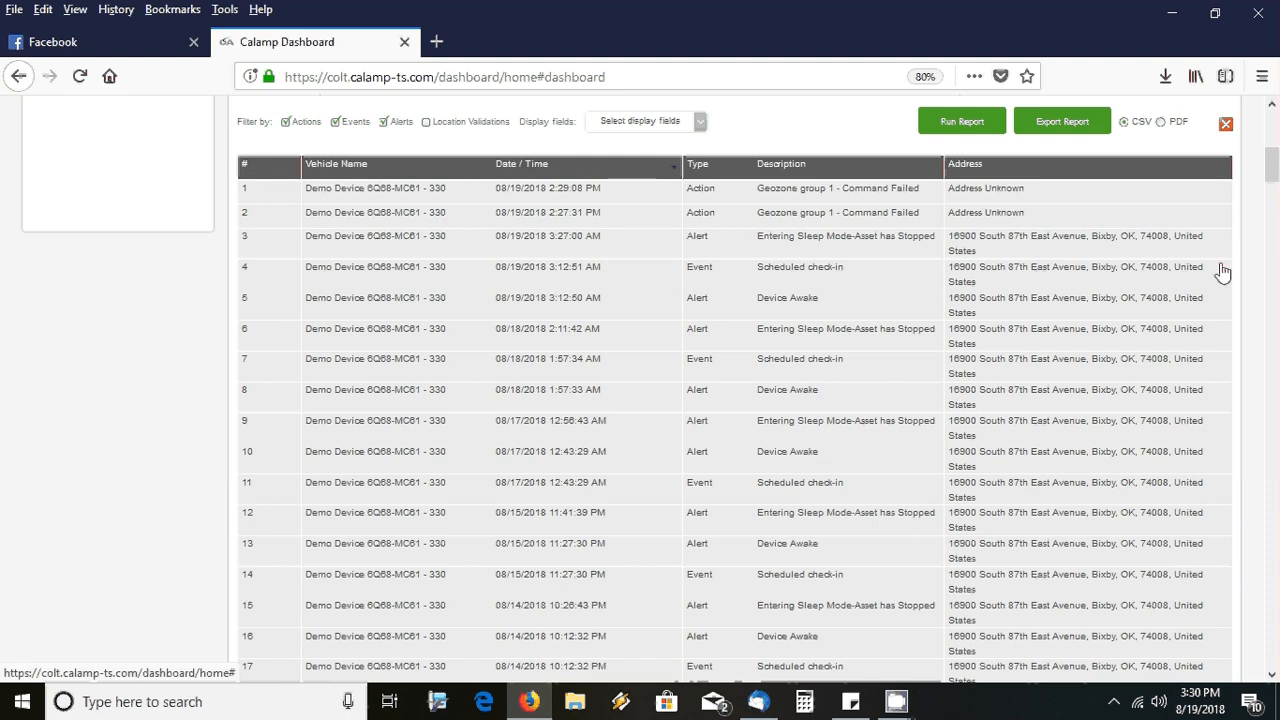
Highlight report rows 166 up to about 146, the 06/30/2018 trip from Bixby to Lake View Drive, Wagoner
{"action": "scroll", "coordinate": [1273, 188], "scroll_direction": "up", "scroll_amount": 1}
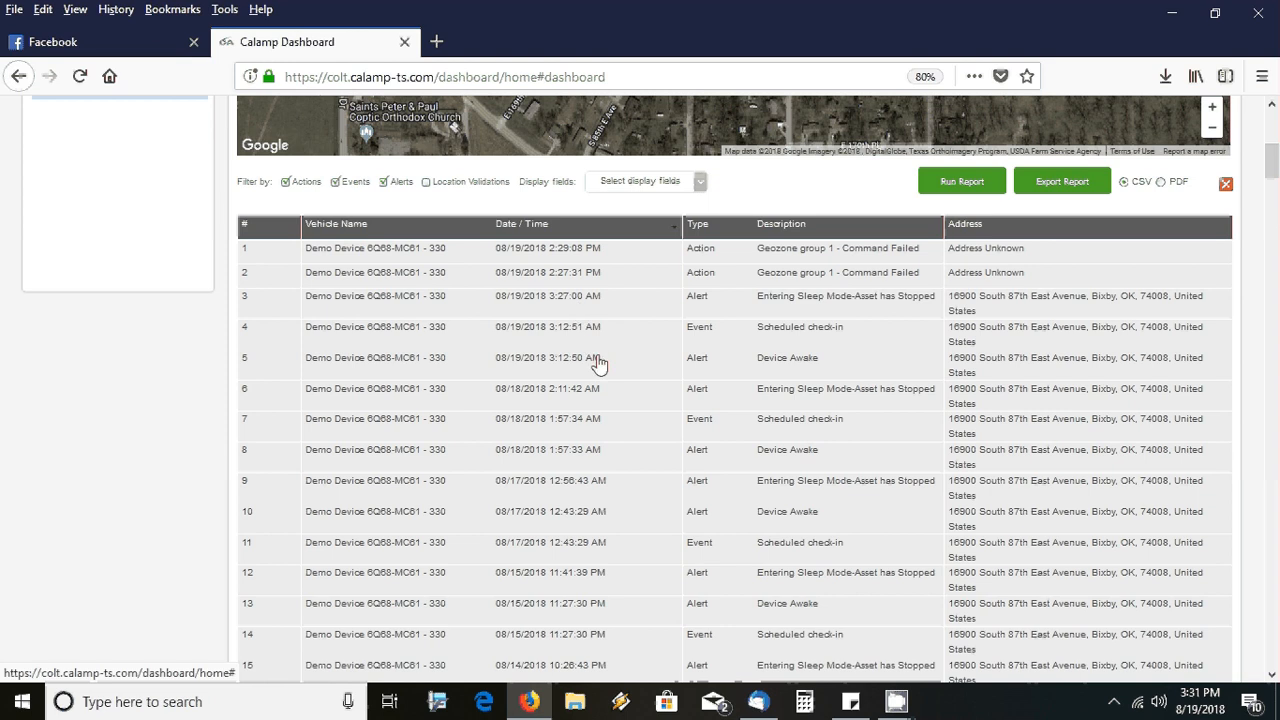
{"action": "left_click_drag", "start_coordinate": [1272, 162], "coordinate": [1272, 172]}
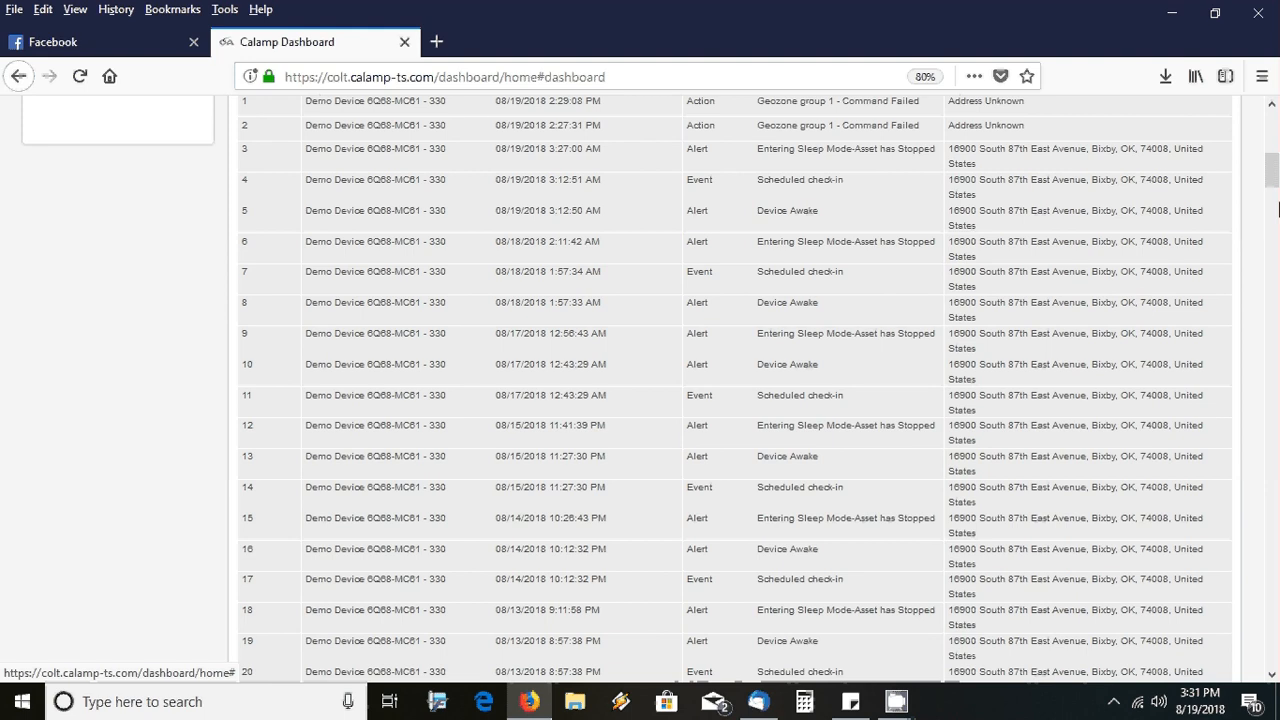
{"action": "left_click_drag", "start_coordinate": [1276, 179], "coordinate": [1274, 428]}
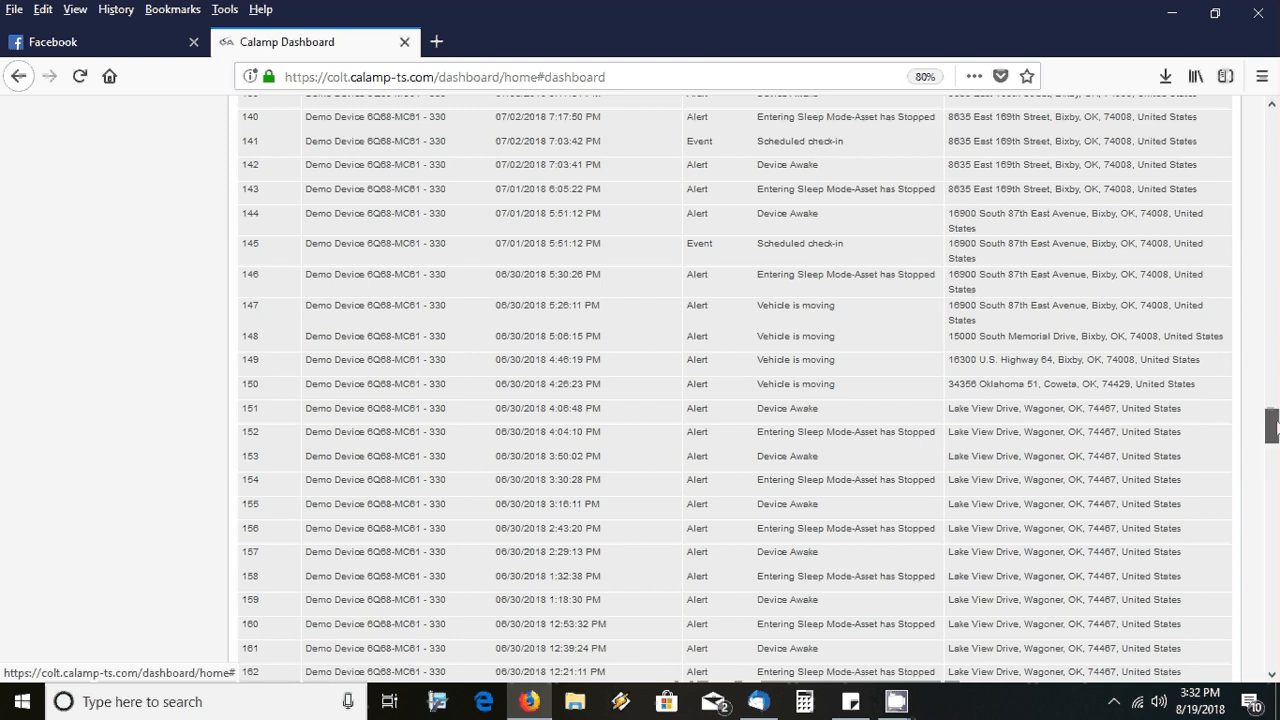
{"action": "mouse_move", "coordinate": [1271, 425]}
{"action": "left_mouse_down"}
{"action": "mouse_move", "coordinate": [1271, 460]}
{"action": "mouse_move", "coordinate": [1271, 447]}
{"action": "left_mouse_up"}
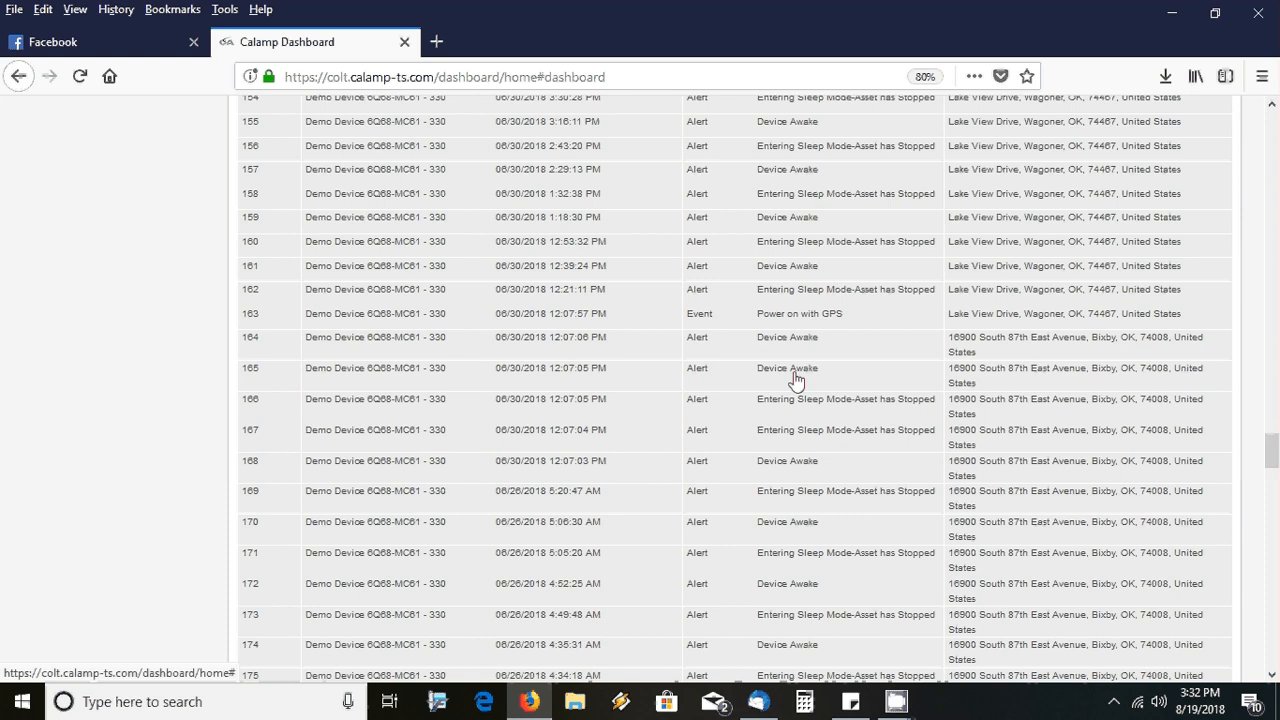
{"action": "left_click", "coordinate": [771, 412]}
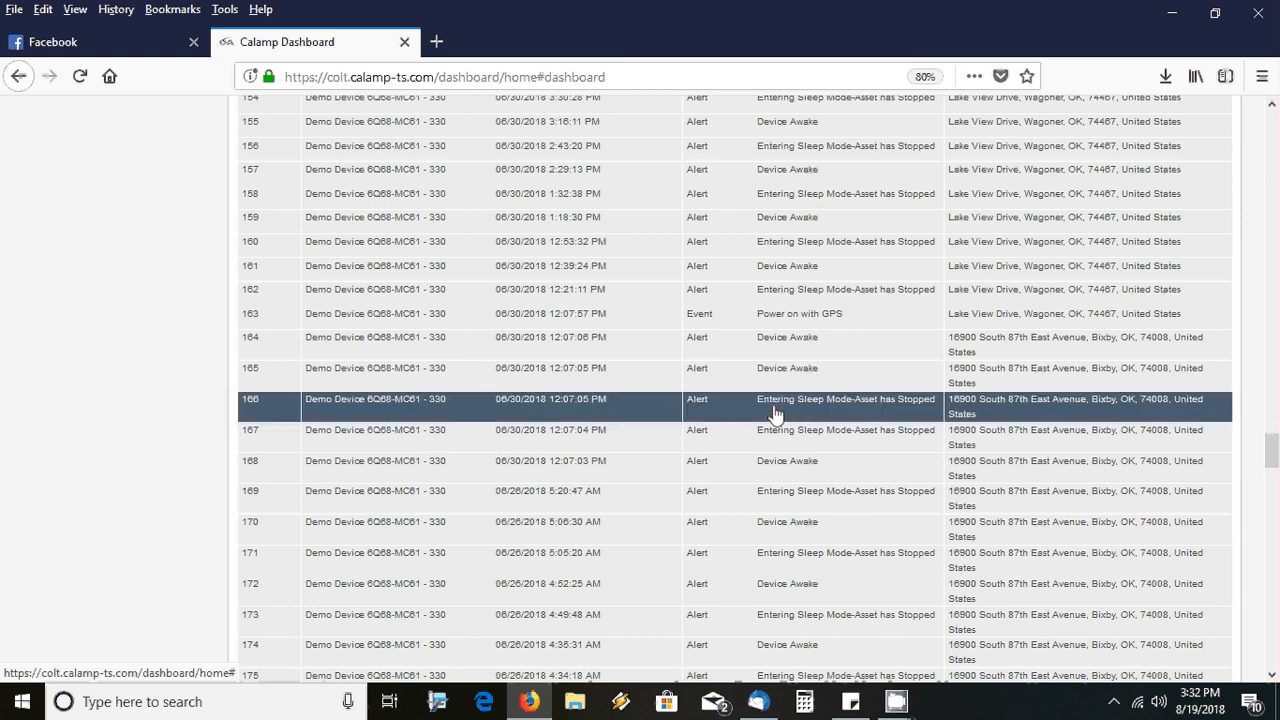
{"action": "left_click_drag", "start_coordinate": [773, 382], "coordinate": [772, 100]}
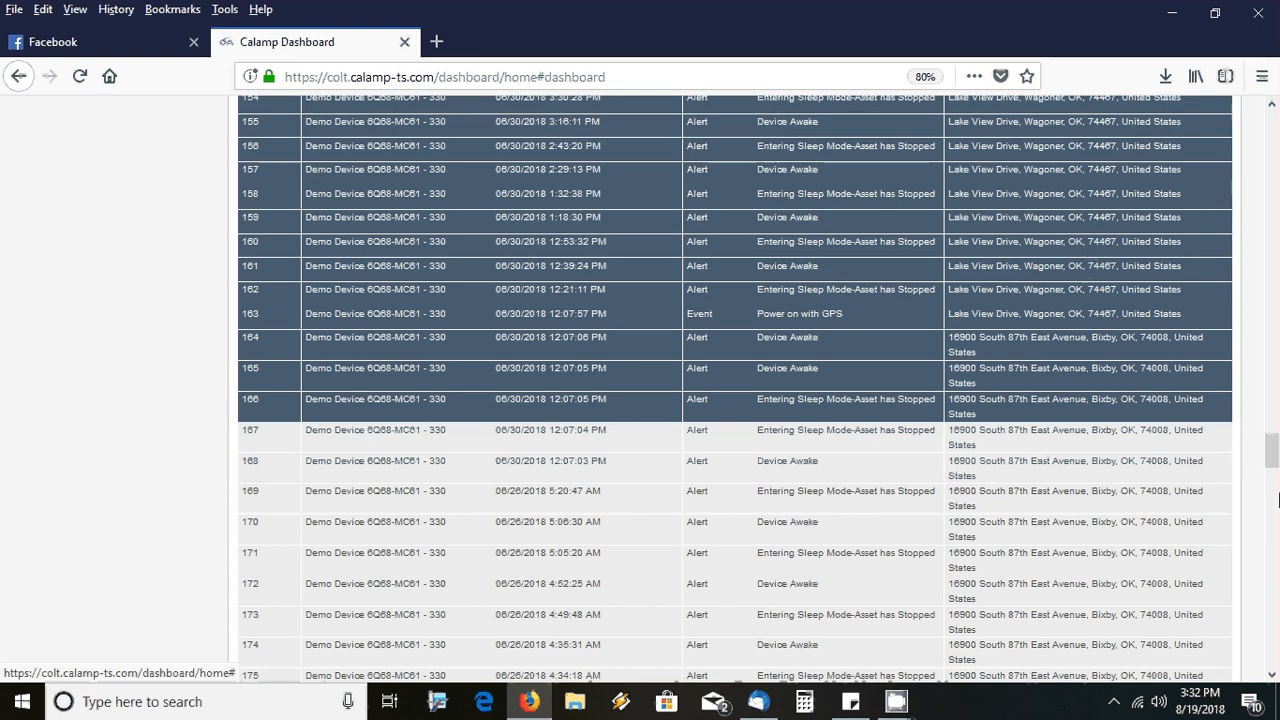
{"action": "scroll", "coordinate": [1273, 450], "scroll_direction": "up", "scroll_amount": 5}
{"action": "scroll", "coordinate": [1273, 450], "scroll_direction": "up", "scroll_amount": 4}
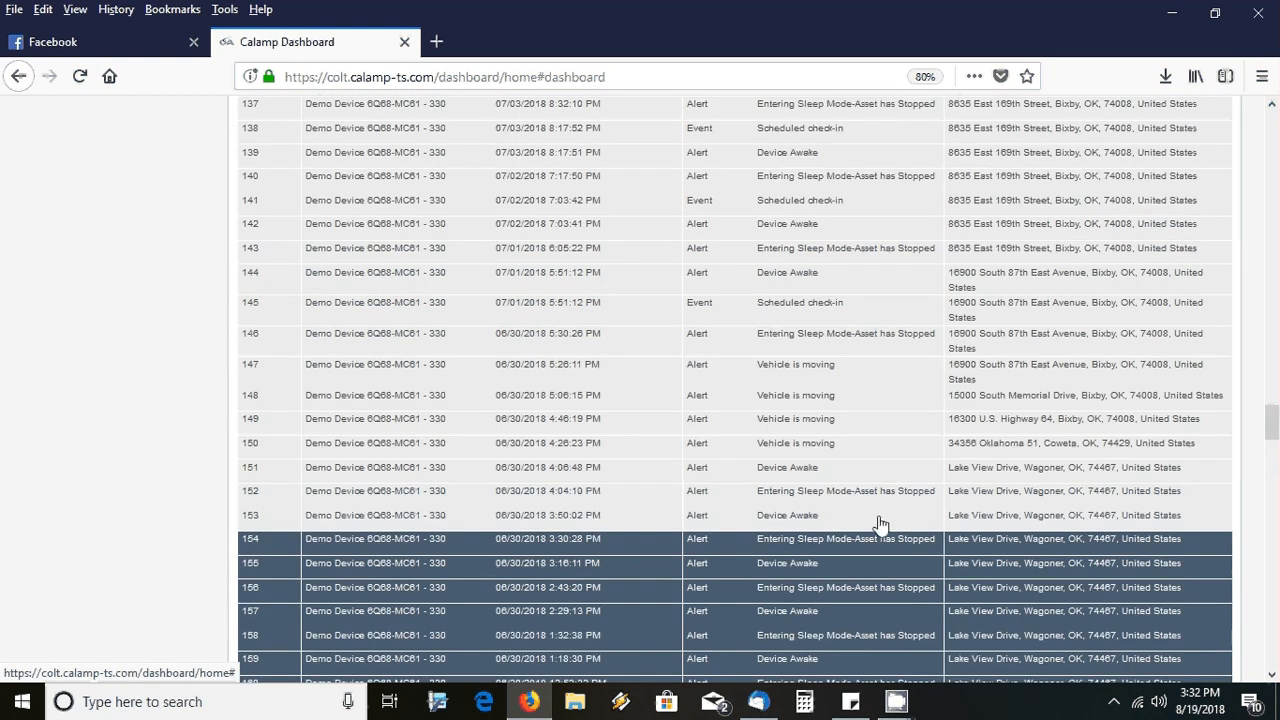
{"action": "left_click", "coordinate": [832, 510], "text": "shift"}
{"action": "left_click_drag", "start_coordinate": [832, 510], "coordinate": [786, 318]}
Pan and zoom the satellite map in on the lakeside Lake View Drive marker
{"action": "left_click_drag", "start_coordinate": [1271, 424], "coordinate": [1276, 128]}
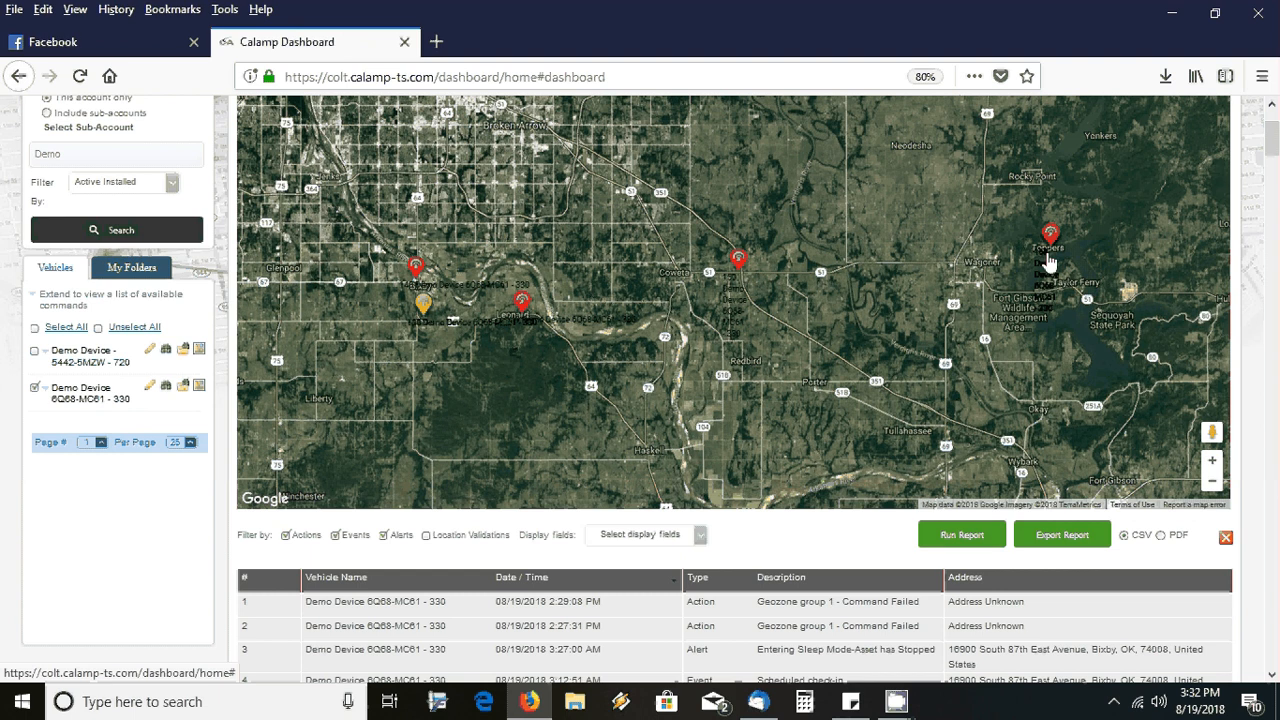
{"action": "left_click_drag", "start_coordinate": [1048, 262], "coordinate": [766, 301]}
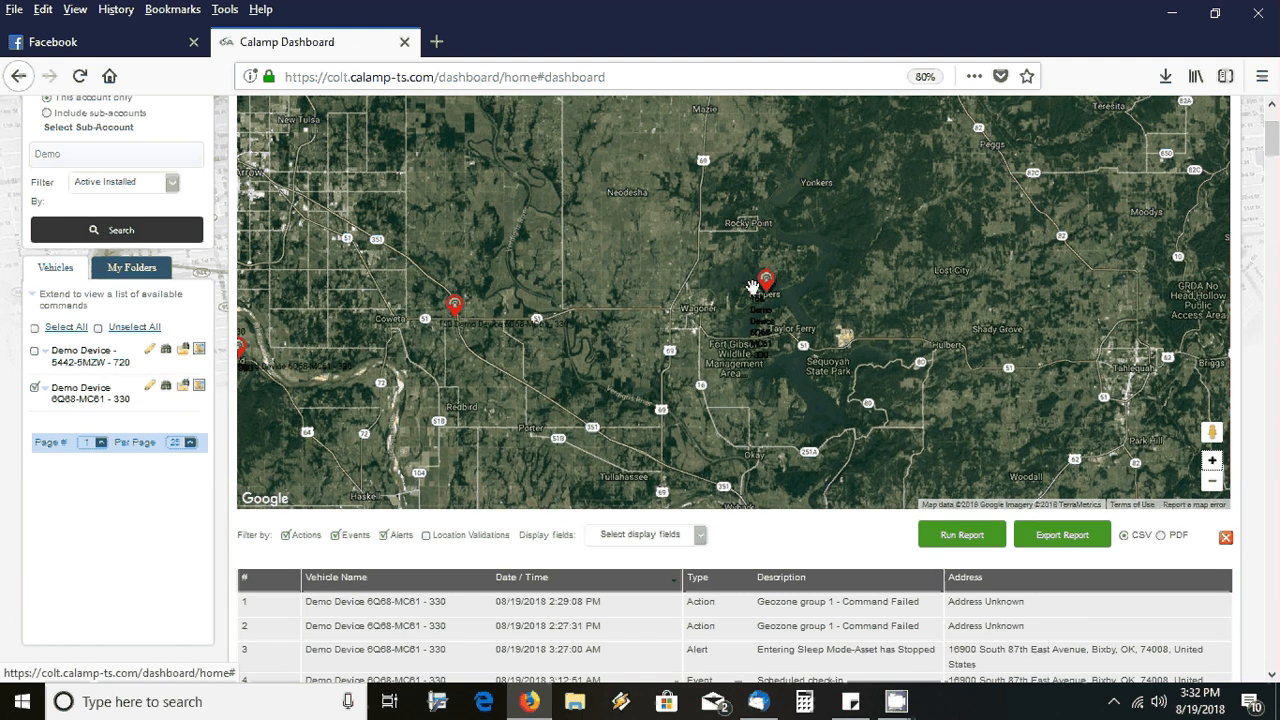
{"action": "scroll", "coordinate": [752, 288], "scroll_direction": "up", "scroll_amount": 3}
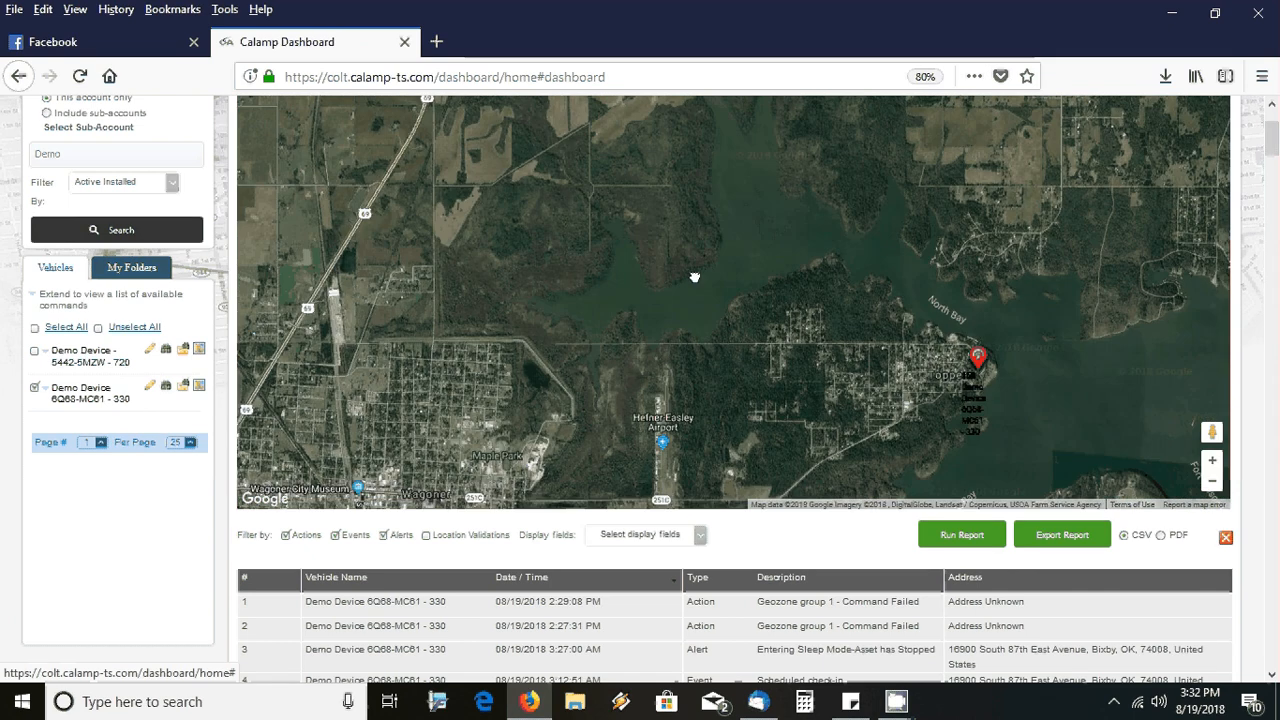
{"action": "left_click_drag", "start_coordinate": [694, 277], "coordinate": [623, 271]}
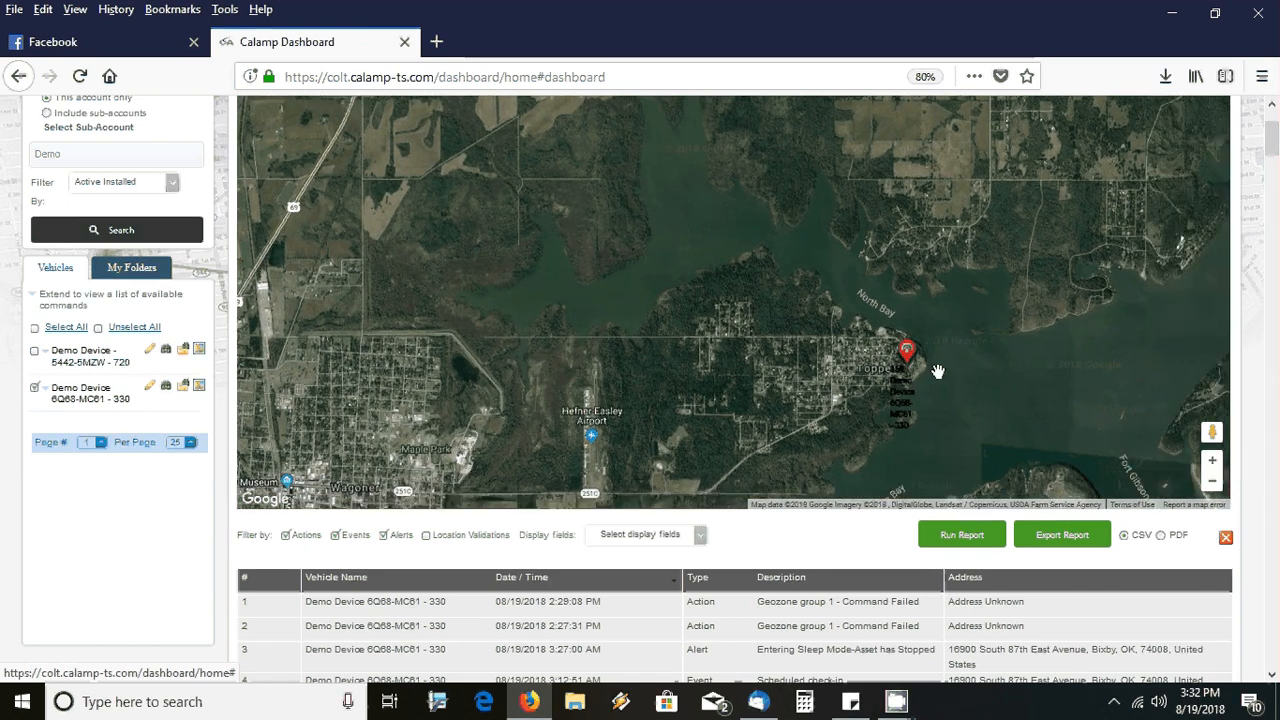
{"action": "scroll", "coordinate": [938, 372], "scroll_direction": "up", "scroll_amount": 1}
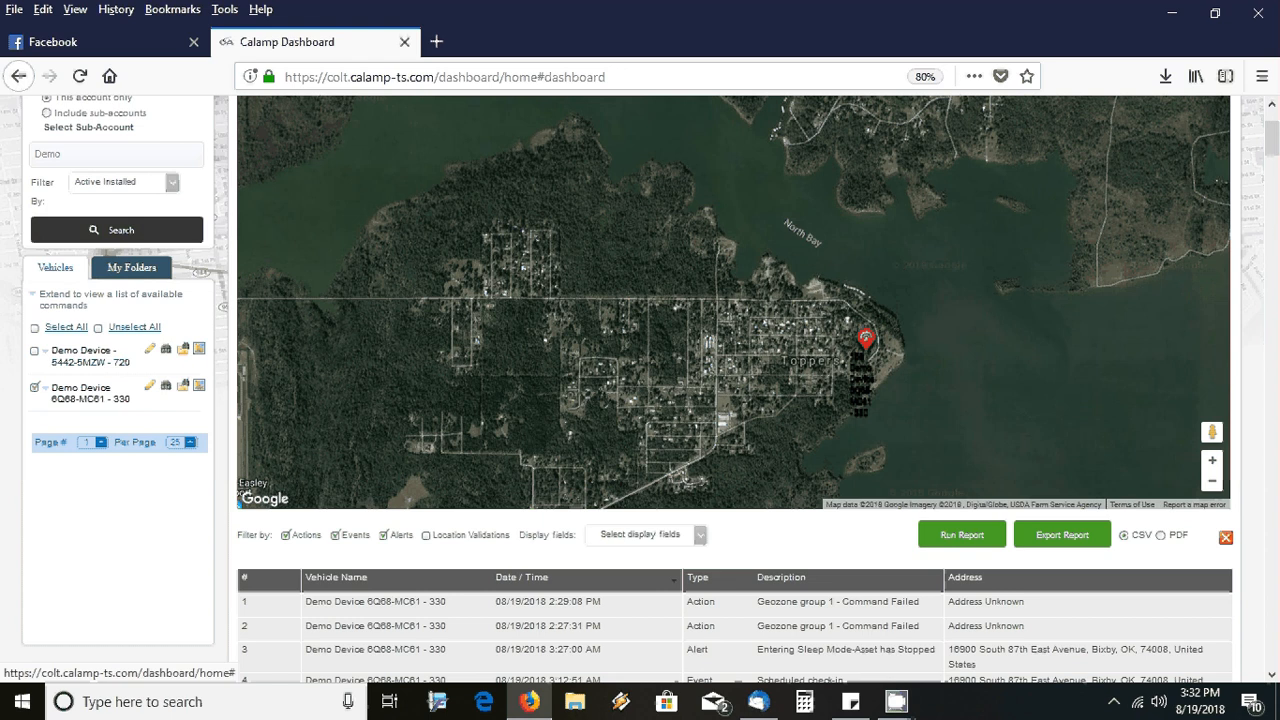
{"action": "scroll", "coordinate": [906, 350], "scroll_direction": "up", "scroll_amount": 1}
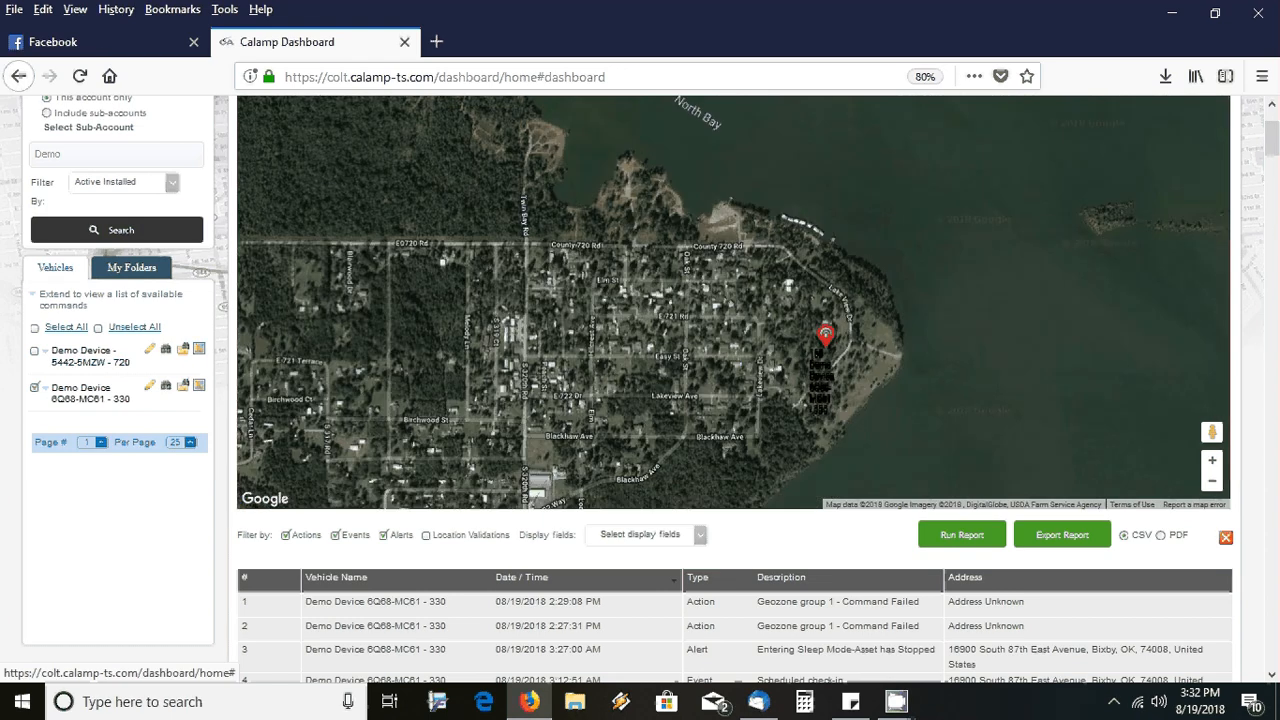
{"action": "scroll", "coordinate": [826, 355], "scroll_direction": "up", "scroll_amount": 1}
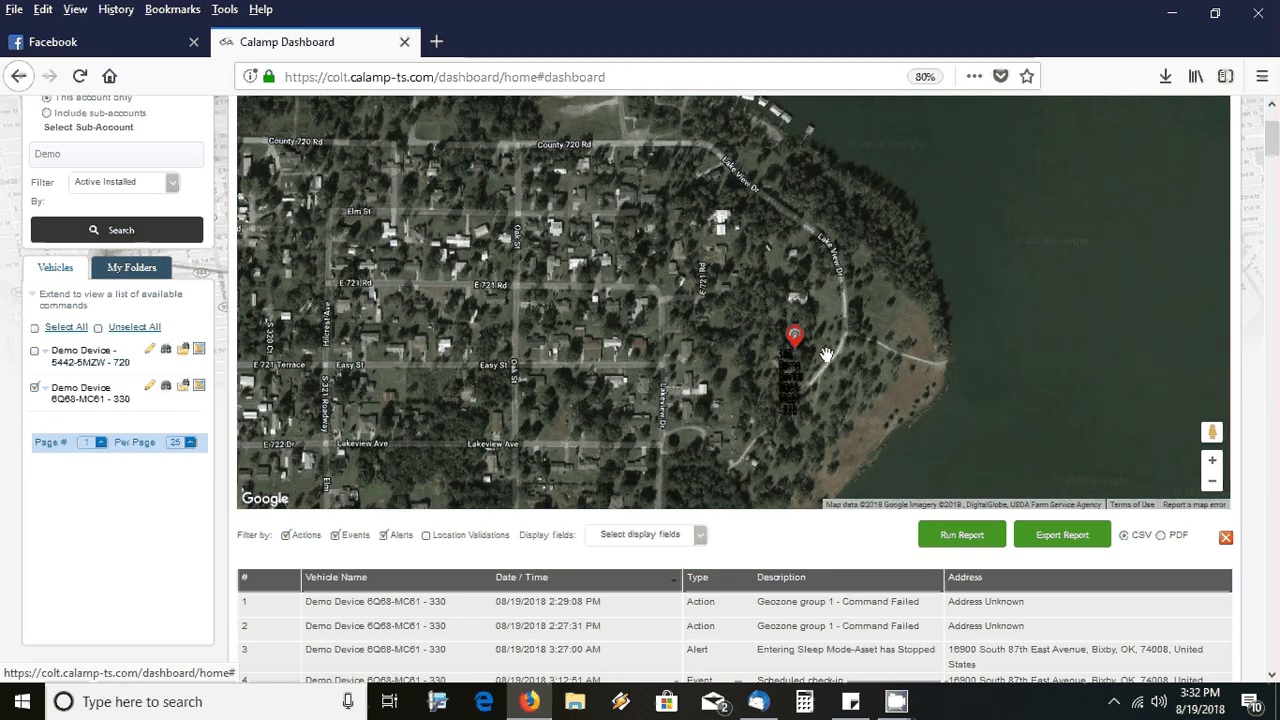
{"action": "scroll", "coordinate": [826, 355], "scroll_direction": "up", "scroll_amount": 1}
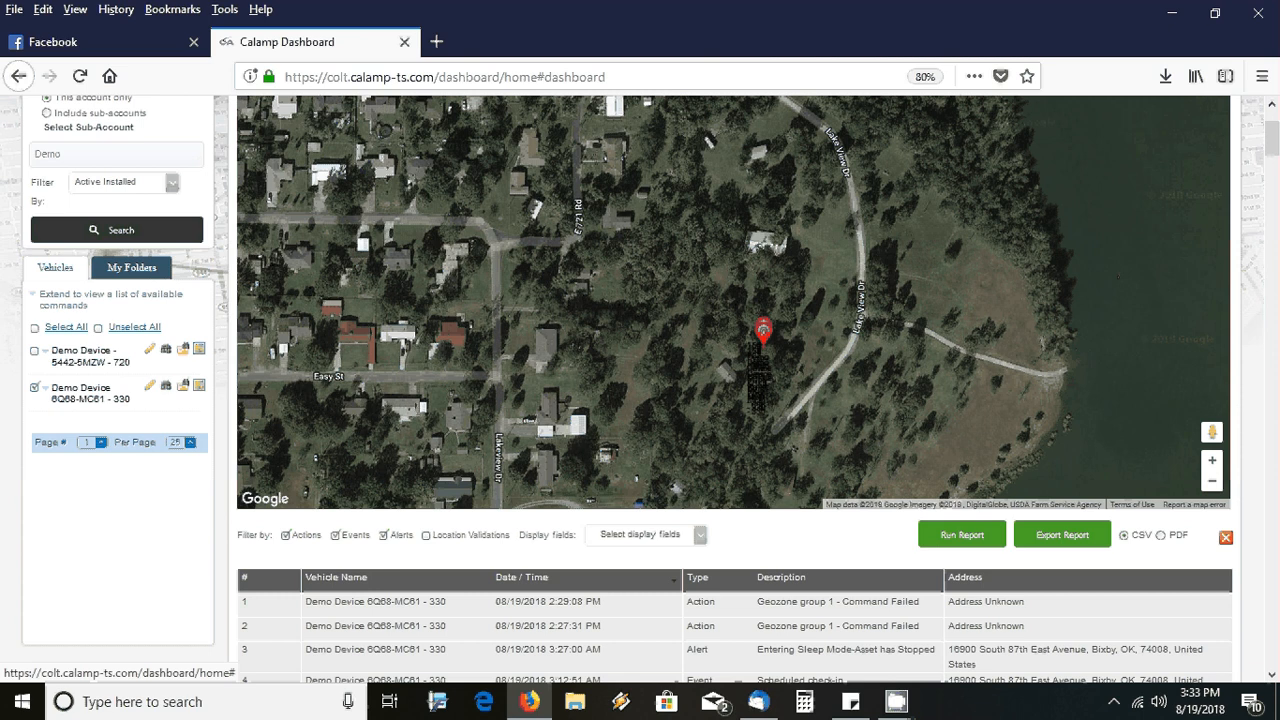
{"action": "left_click_drag", "start_coordinate": [756, 358], "coordinate": [741, 338]}
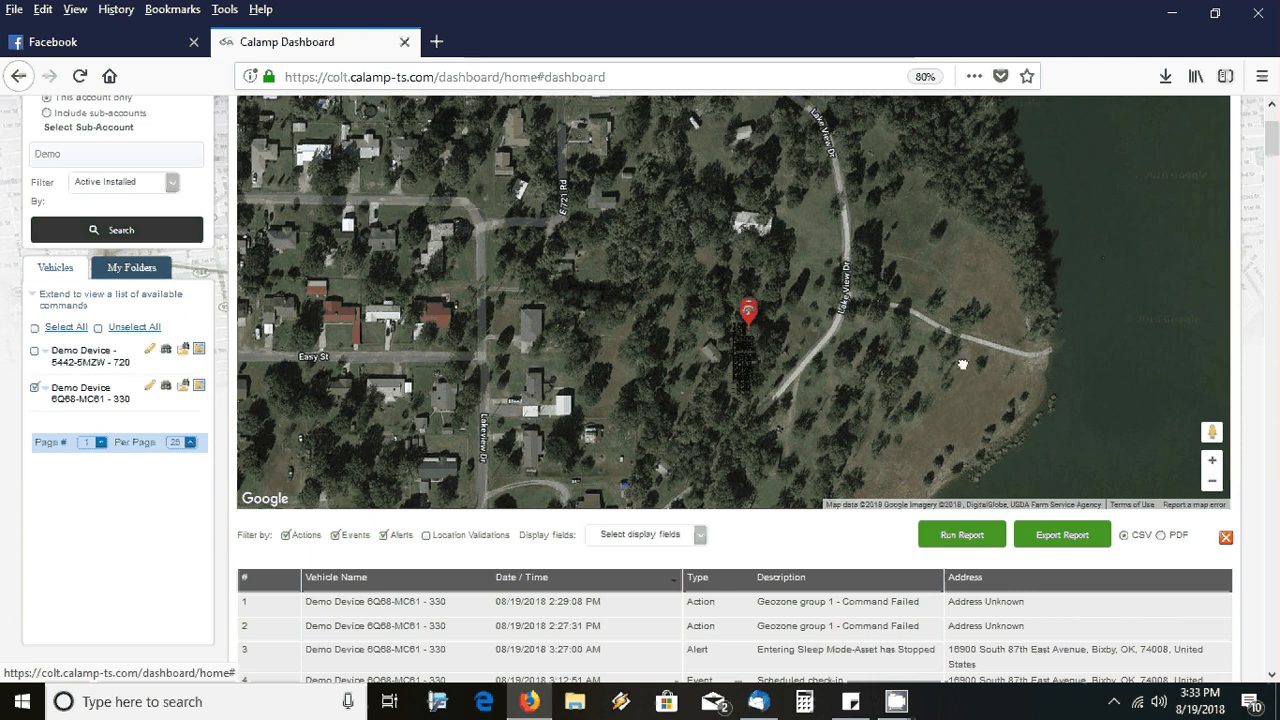
{"action": "left_click_drag", "start_coordinate": [962, 365], "coordinate": [767, 371]}
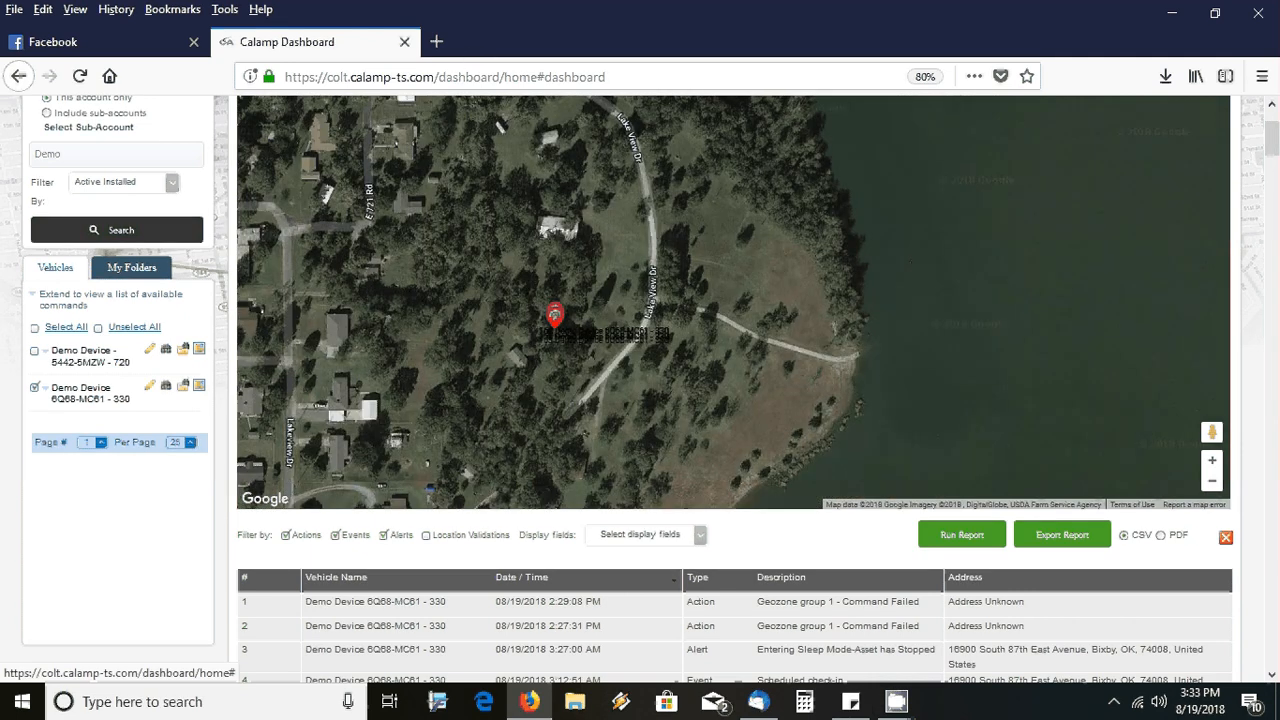
Zoom the satellite map out two levels and deselect Demo Device 6Q68-MC61 - 330
{"action": "left_click", "coordinate": [1212, 481]}
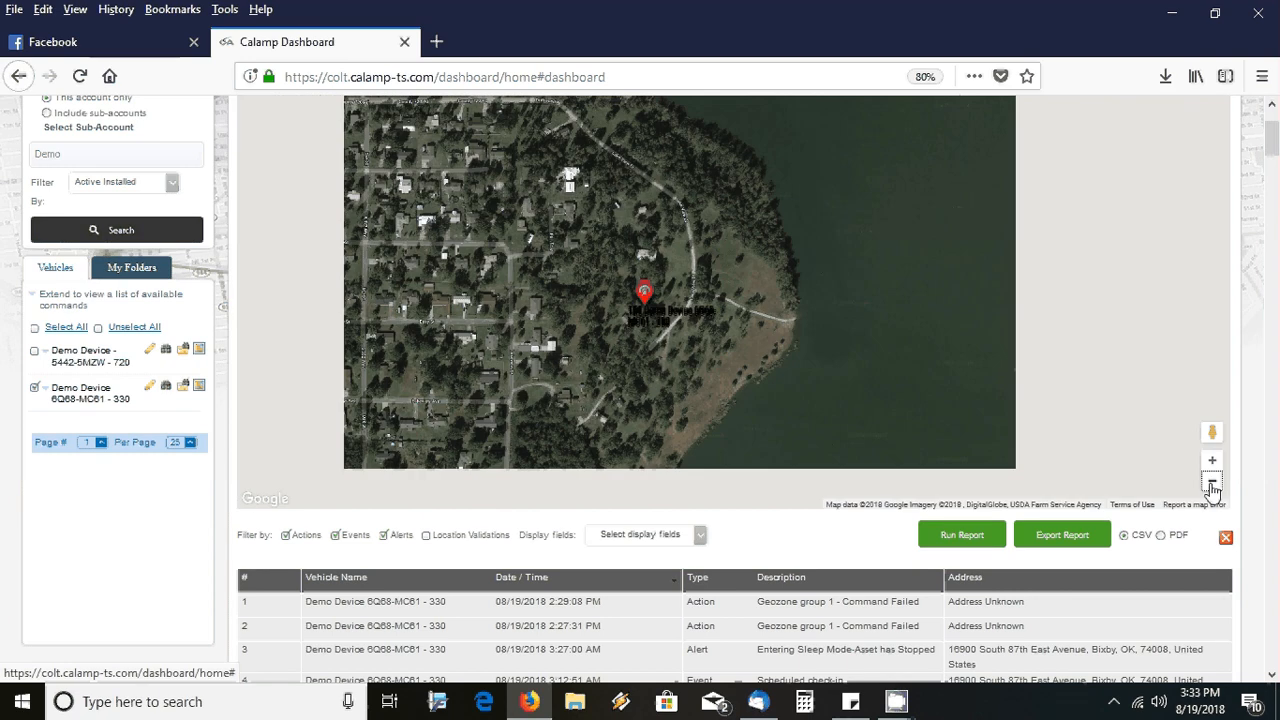
{"action": "left_click", "coordinate": [1212, 481]}
{"action": "mouse_move", "coordinate": [1275, 152]}
{"action": "left_mouse_down"}
{"action": "mouse_move", "coordinate": [1275, 167]}
{"action": "mouse_move", "coordinate": [1277, 156]}
{"action": "left_mouse_up"}
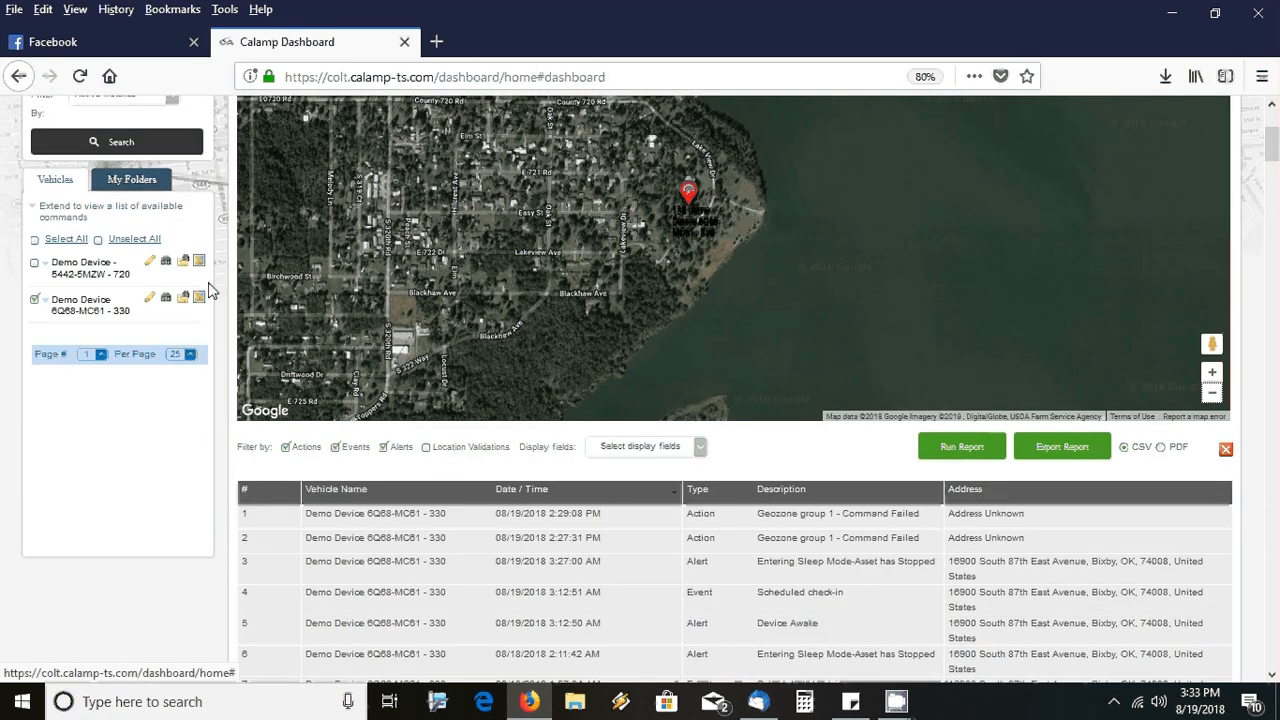
{"action": "left_click", "coordinate": [35, 299]}
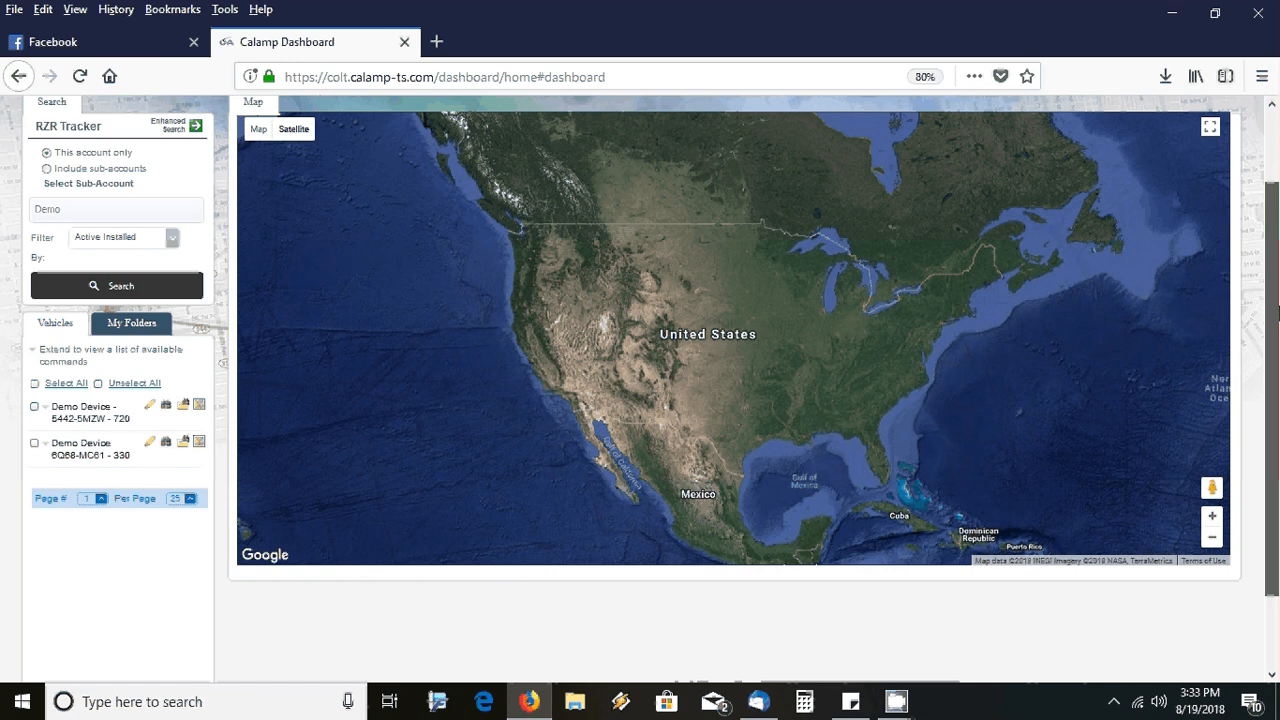
Include sub-accounts, search for 'demo trailer', and show RZR Demo Trailer on the map
{"action": "left_click", "coordinate": [46, 171]}
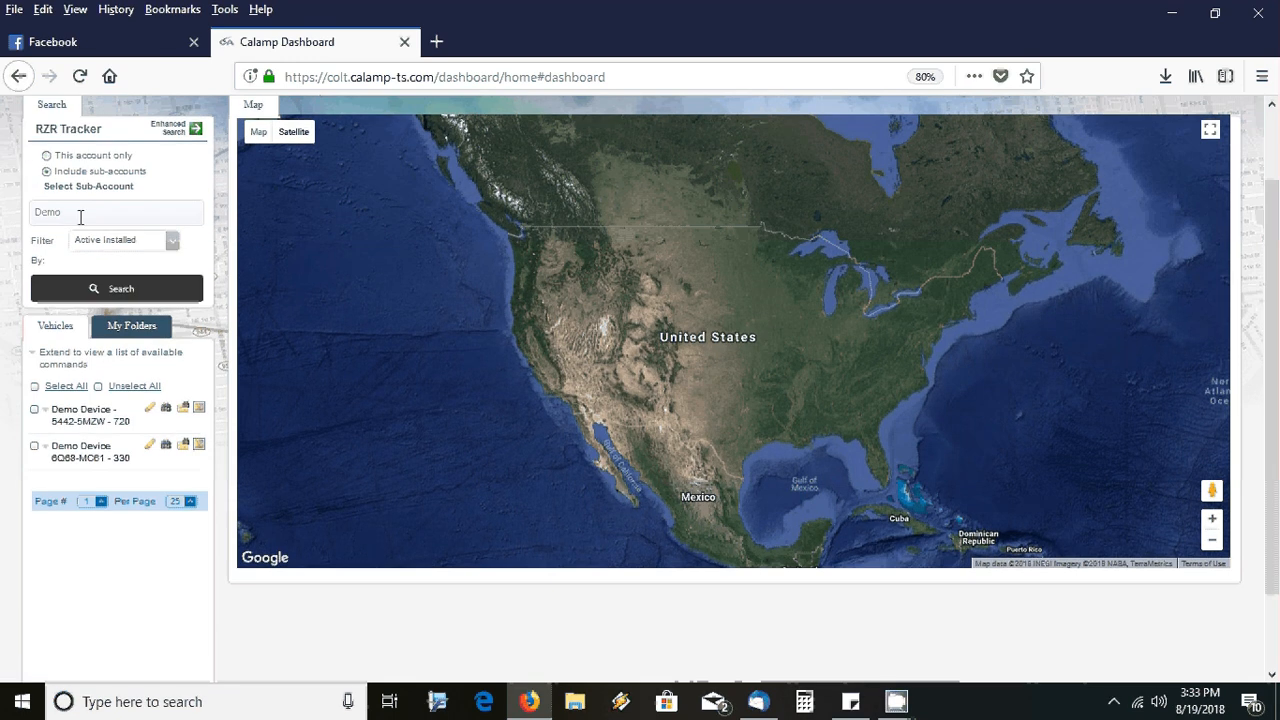
{"action": "left_click_drag", "start_coordinate": [80, 217], "coordinate": [24, 214]}
{"action": "type", "text": "de"}
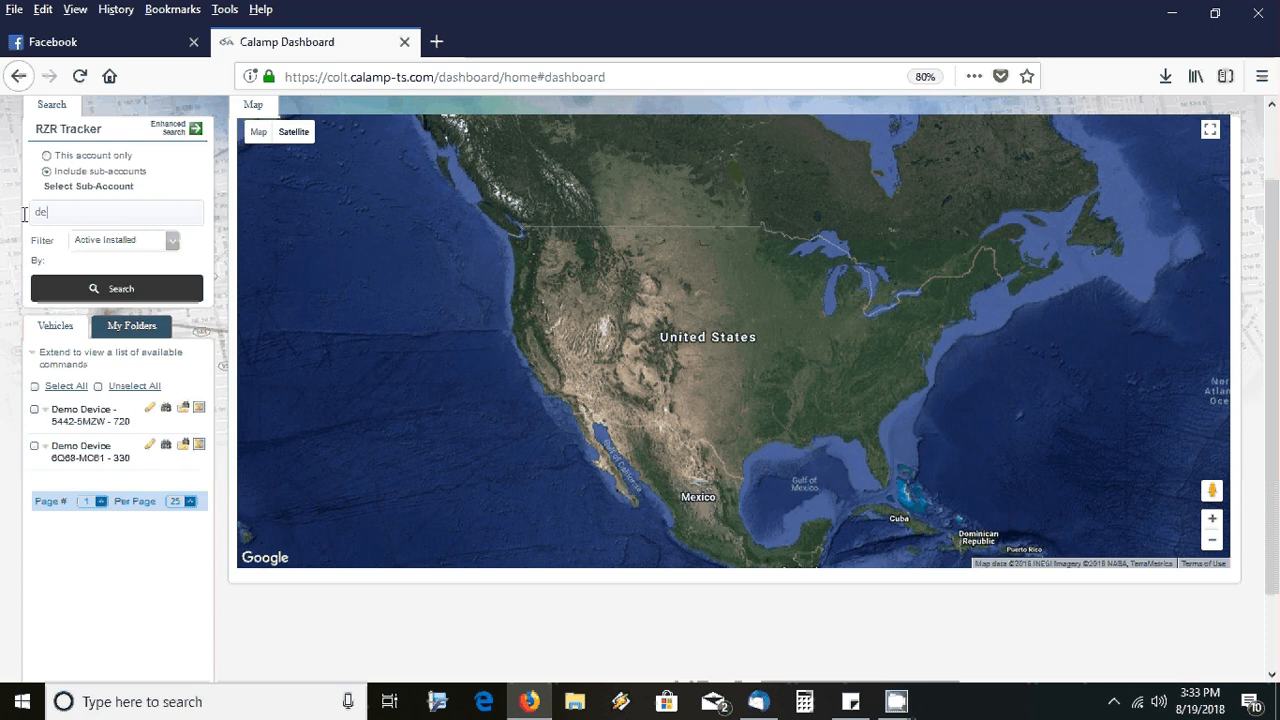
{"action": "type", "text": "mo trailer"}
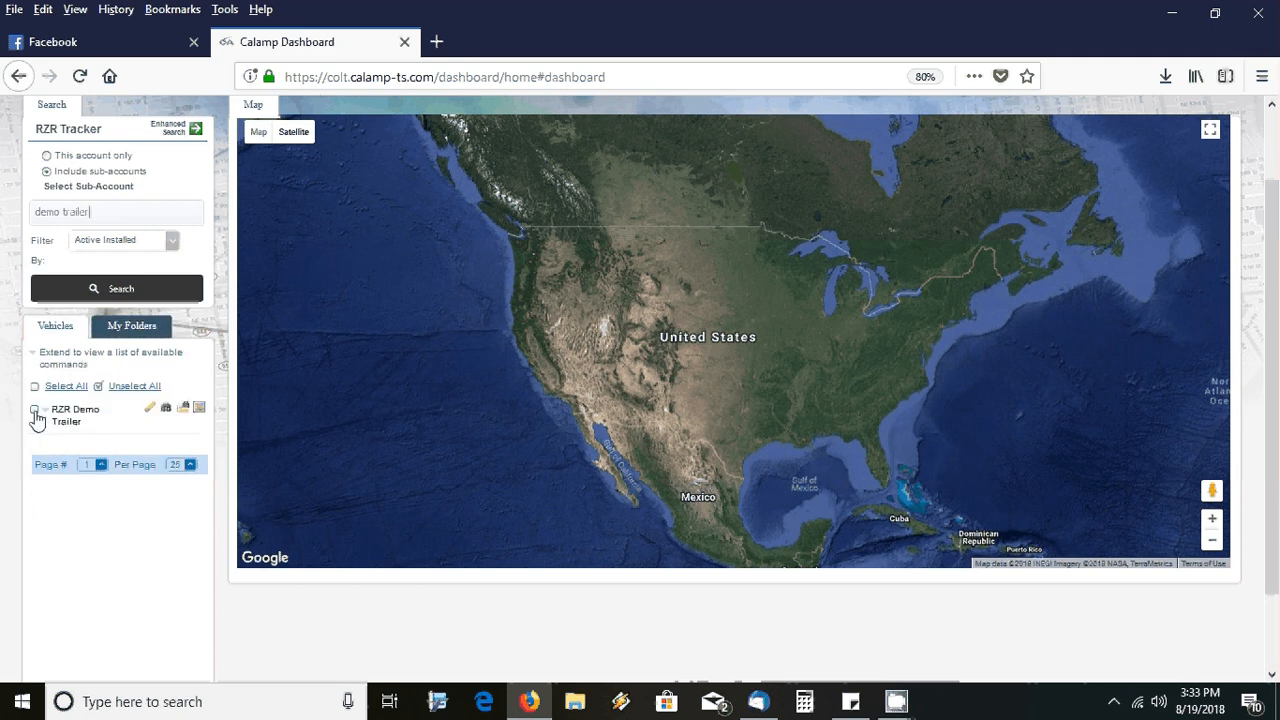
{"action": "left_click", "coordinate": [35, 412]}
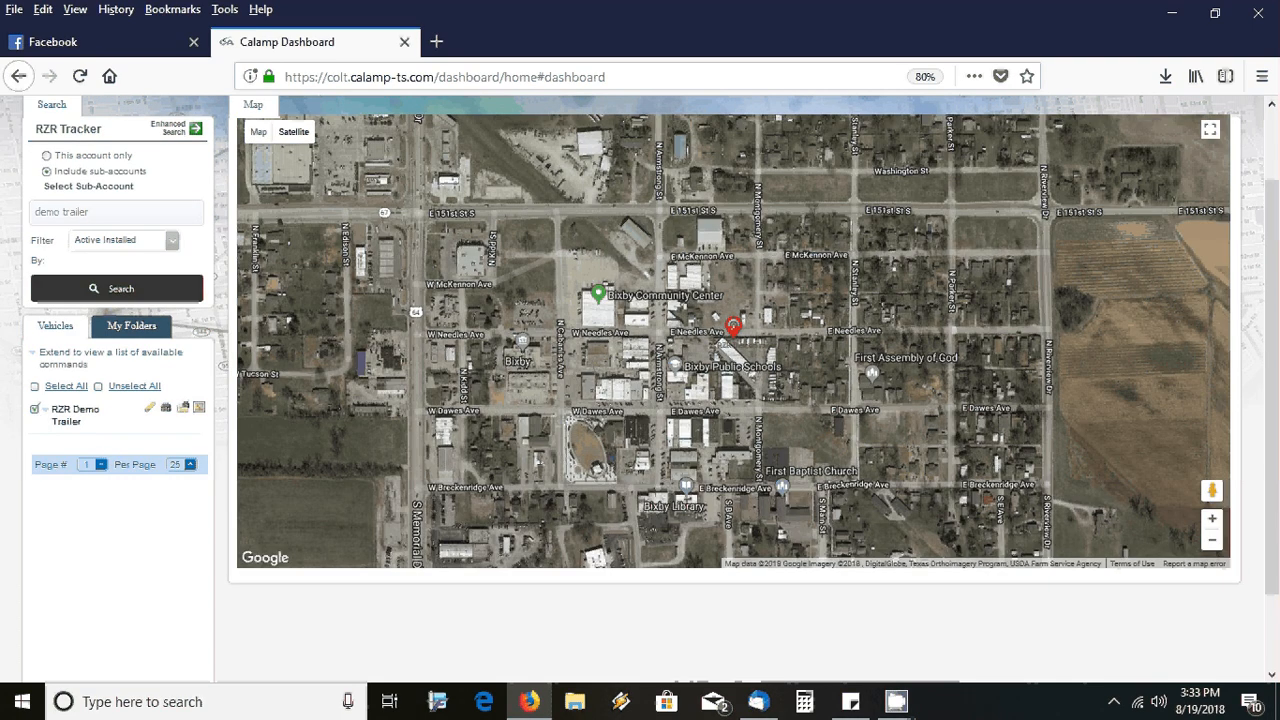
Zoom in two levels and pan to the trailer's marker beside E Needles Ave
{"action": "left_click", "coordinate": [1212, 519]}
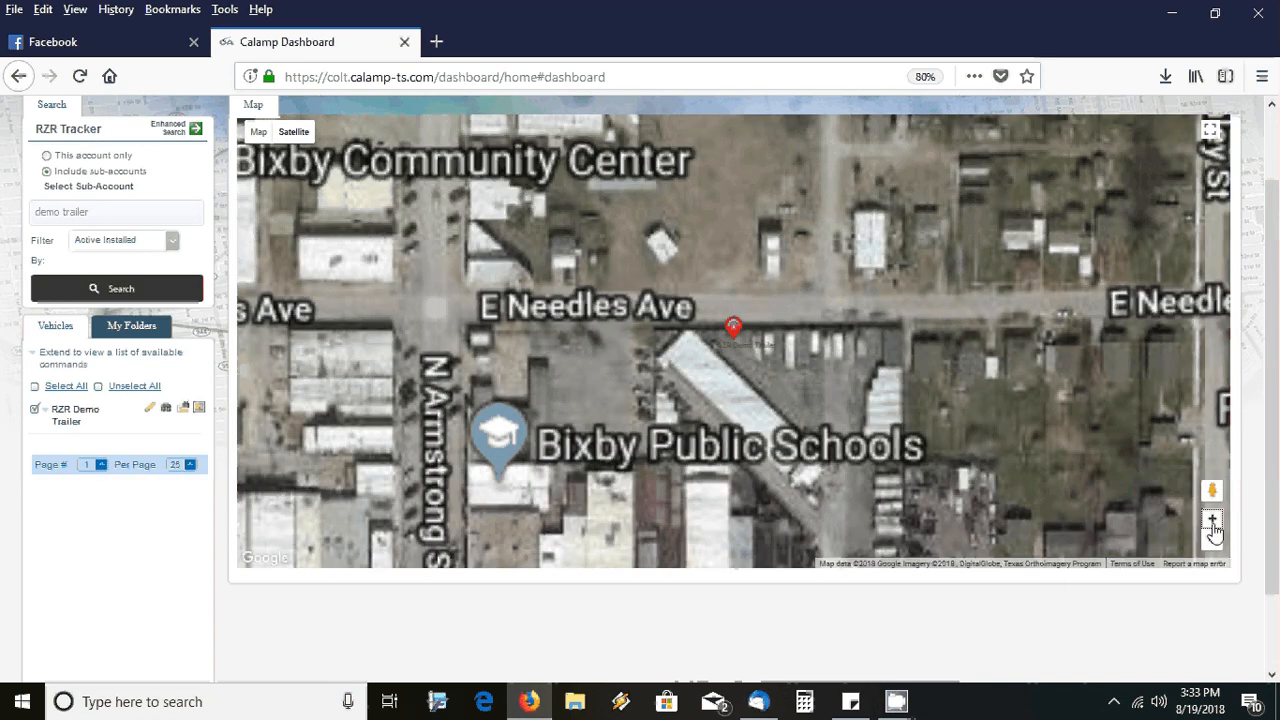
{"action": "left_click", "coordinate": [1212, 519]}
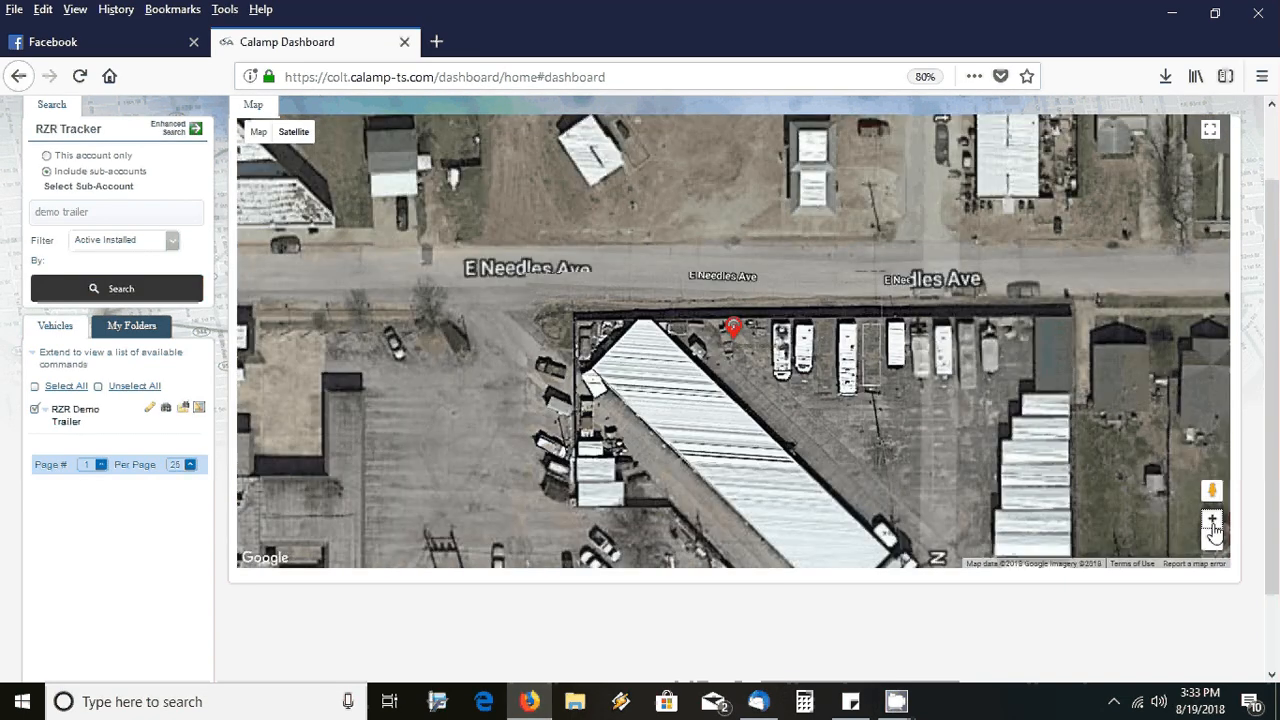
{"action": "left_click_drag", "start_coordinate": [1188, 548], "coordinate": [1159, 442]}
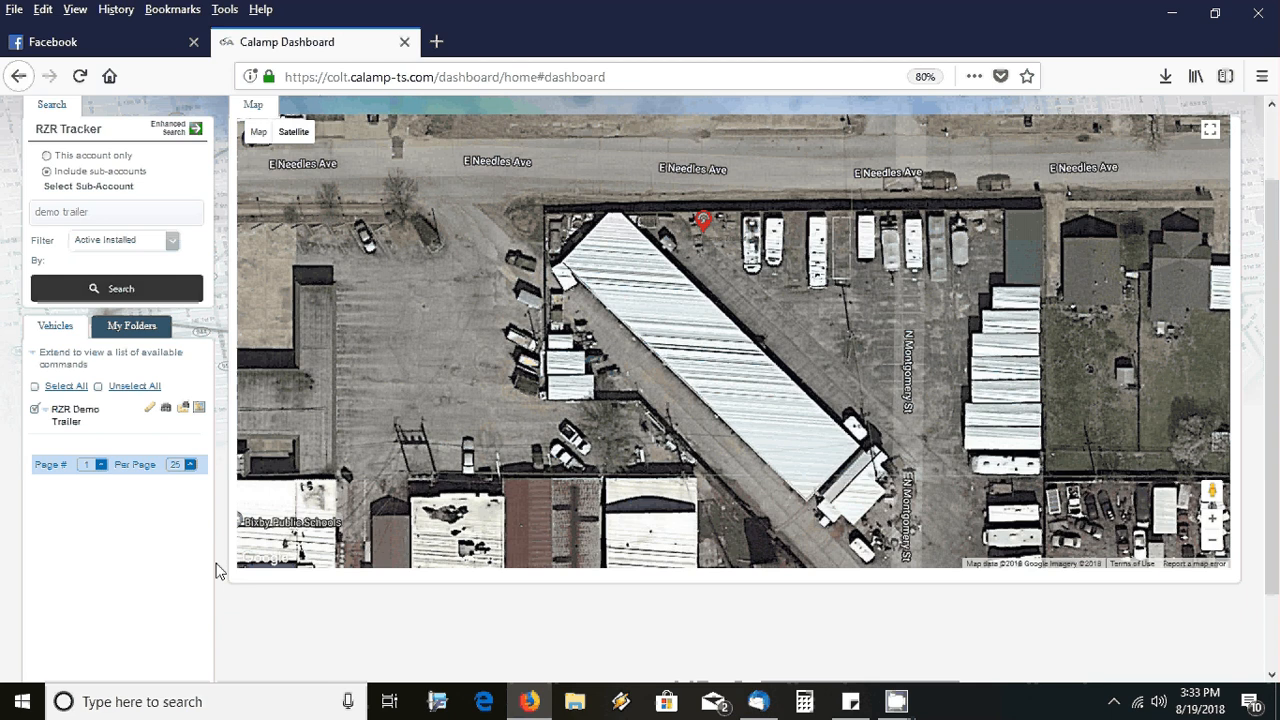
Submit the trailer's report for the default date range and dismiss the no-results warning
{"action": "left_click", "coordinate": [183, 410]}
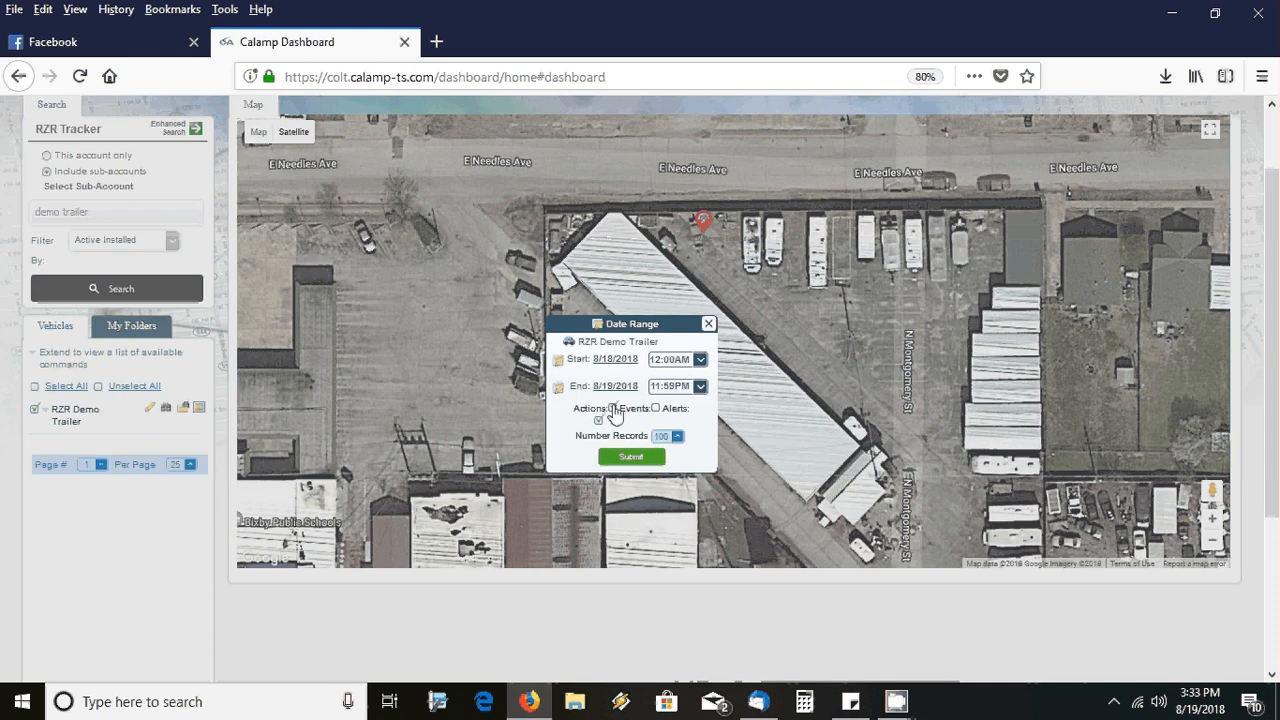
{"action": "left_click", "coordinate": [632, 460]}
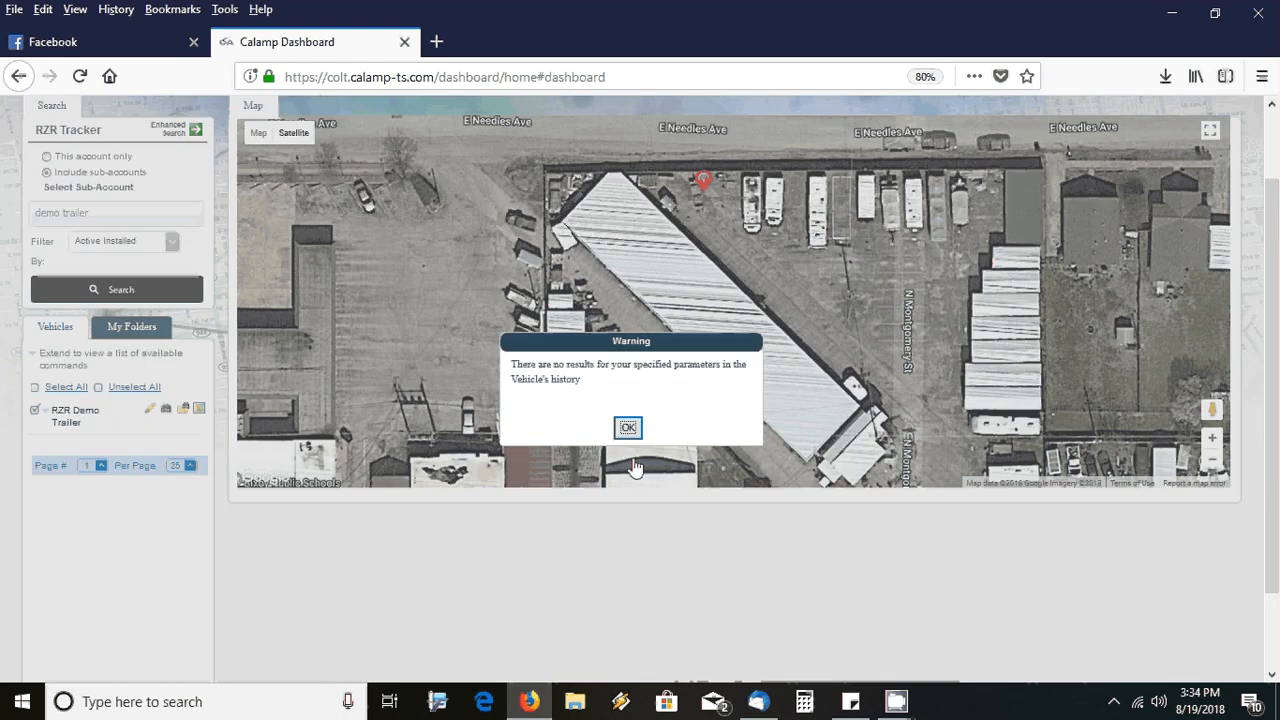
{"action": "left_click", "coordinate": [630, 426]}
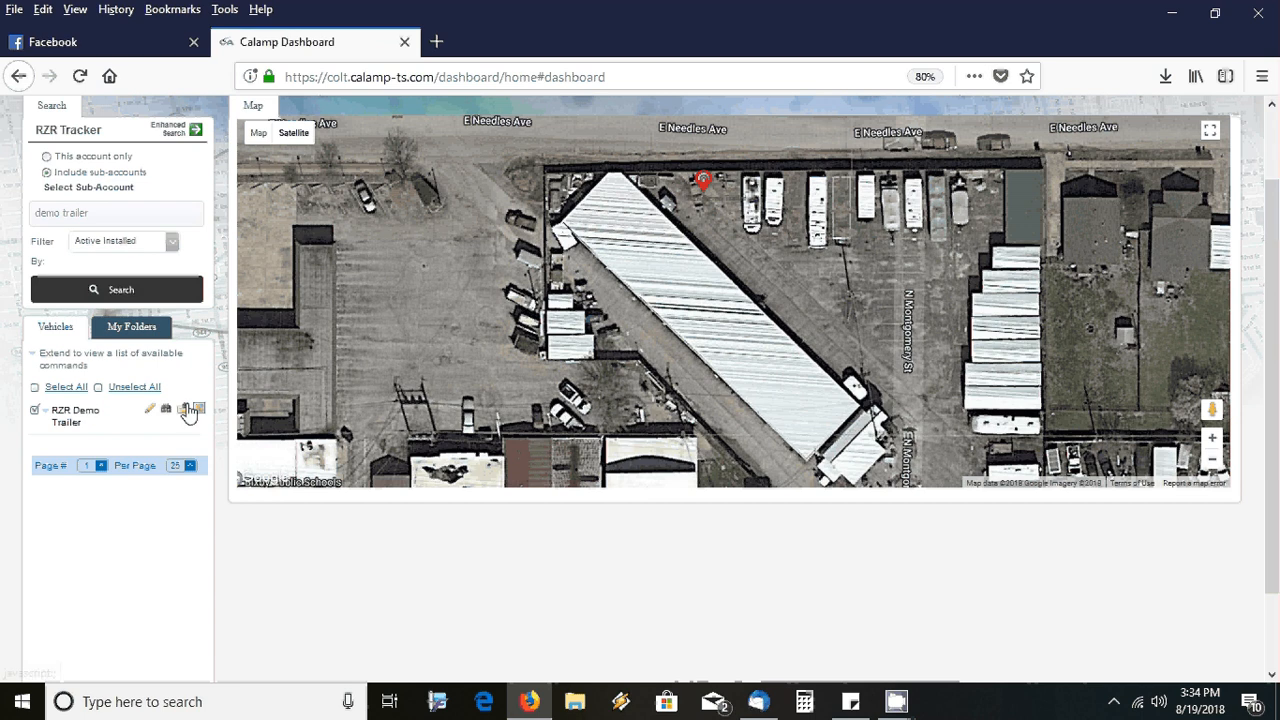
Run the trailer's actions, events and alerts report from 8/1/2018 to 8/19/2018
{"action": "left_click", "coordinate": [186, 410]}
{"action": "left_click", "coordinate": [617, 362]}
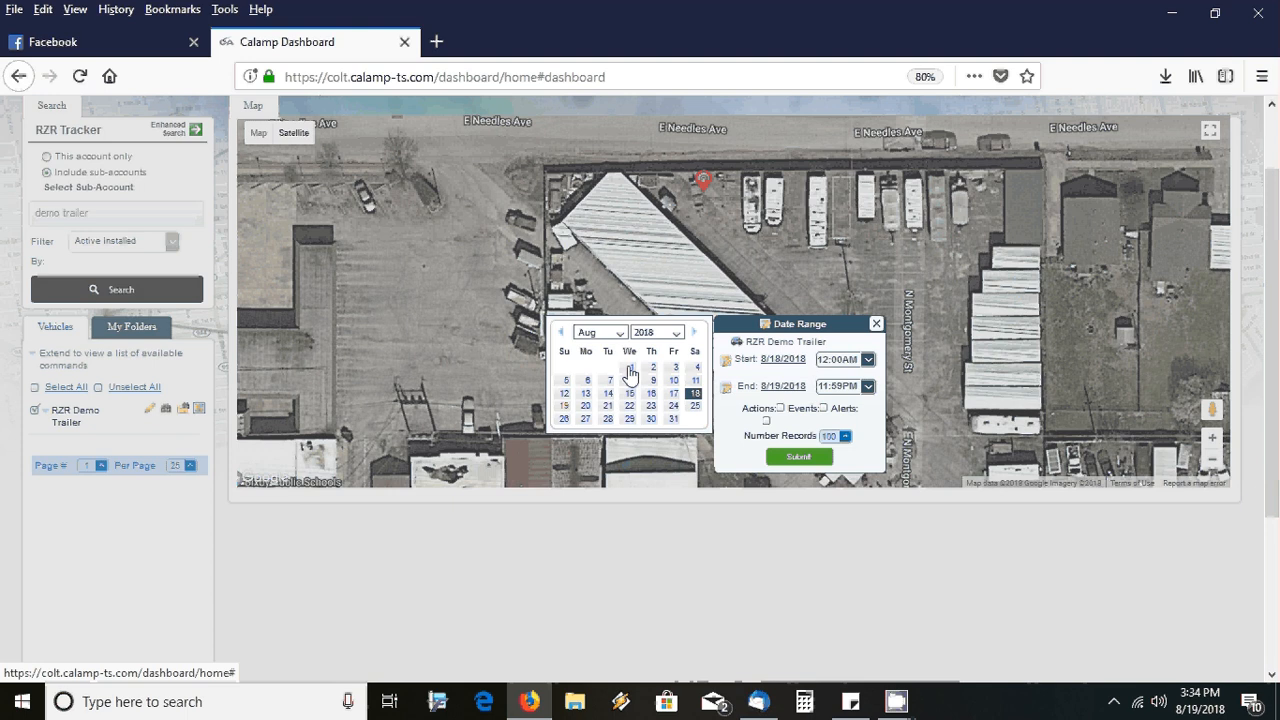
{"action": "left_click", "coordinate": [631, 372]}
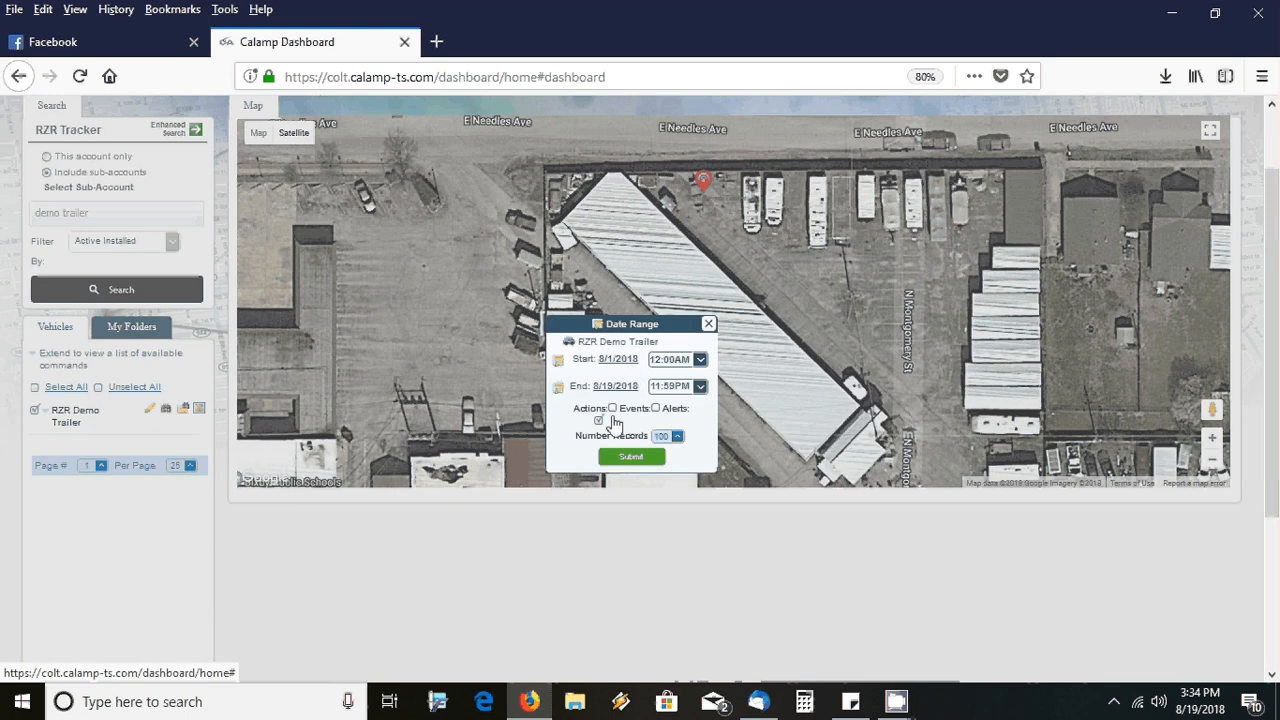
{"action": "left_click", "coordinate": [612, 409]}
{"action": "left_click", "coordinate": [656, 409]}
{"action": "left_click", "coordinate": [638, 460]}
Scroll through and select all 25 RZR Demo Trailer report rows, then return to the map
{"action": "scroll", "coordinate": [640, 470], "scroll_direction": "down", "scroll_amount": 1}
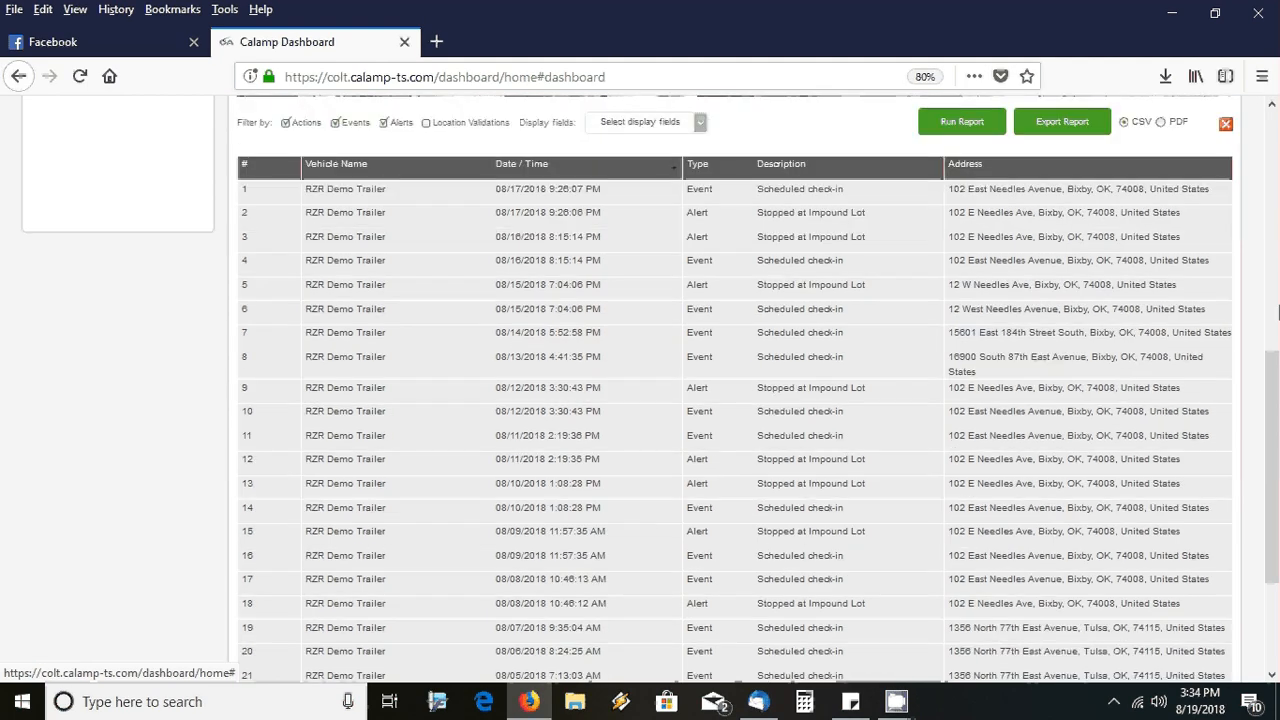
{"action": "left_click_drag", "start_coordinate": [1273, 375], "coordinate": [1273, 370]}
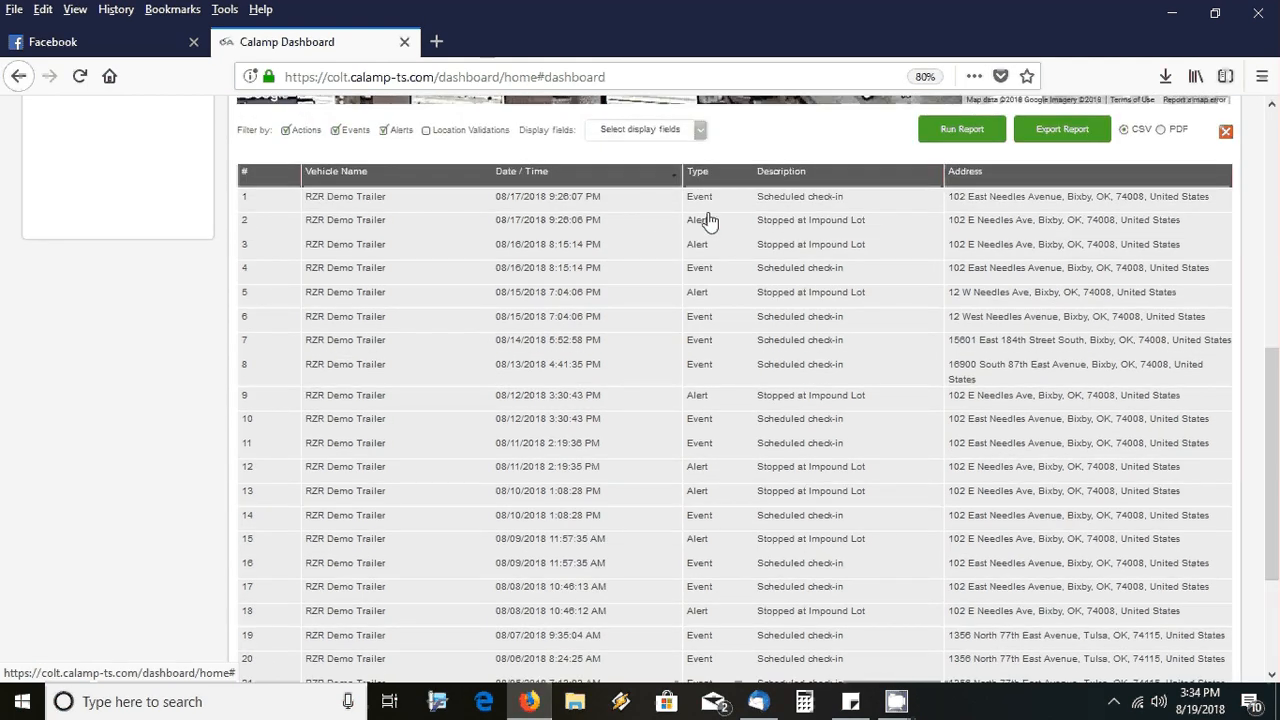
{"action": "left_click_drag", "start_coordinate": [708, 208], "coordinate": [1276, 440]}
{"action": "scroll", "coordinate": [1278, 463], "scroll_direction": "down", "scroll_amount": 3}
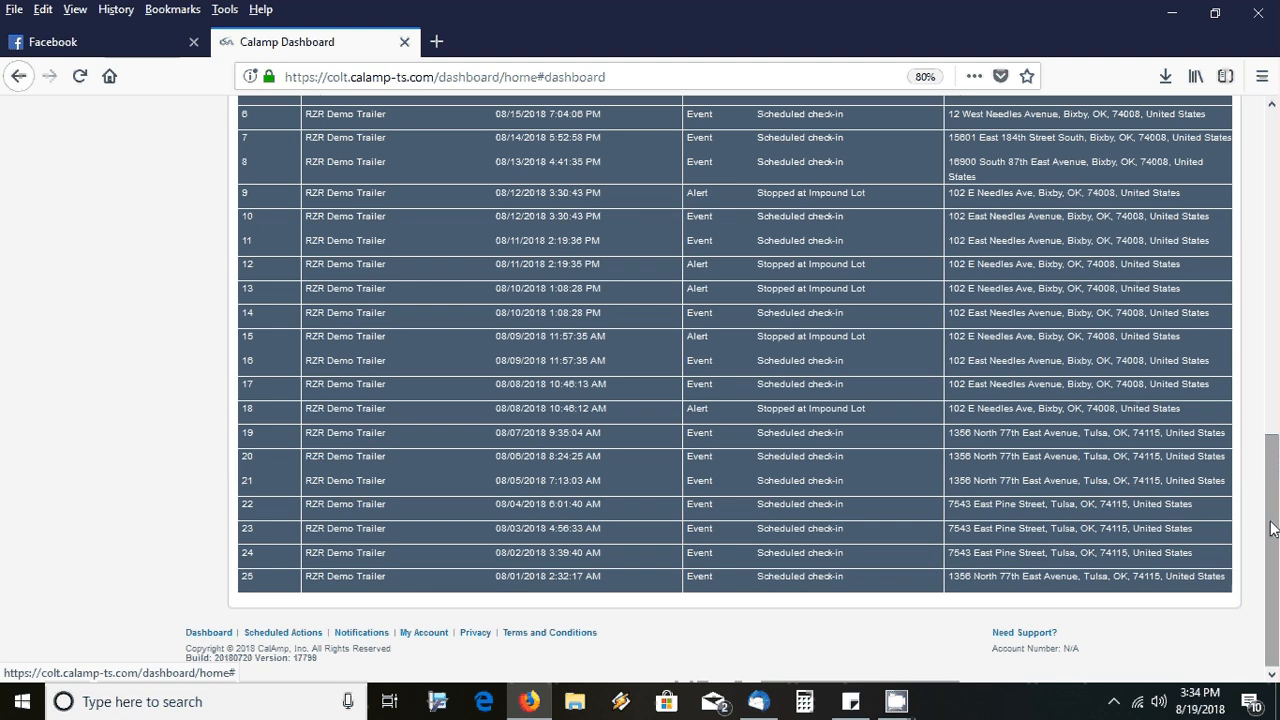
{"action": "scroll", "coordinate": [1276, 440], "scroll_direction": "up", "scroll_amount": 3}
{"action": "scroll", "coordinate": [1278, 440], "scroll_direction": "up", "scroll_amount": 4}
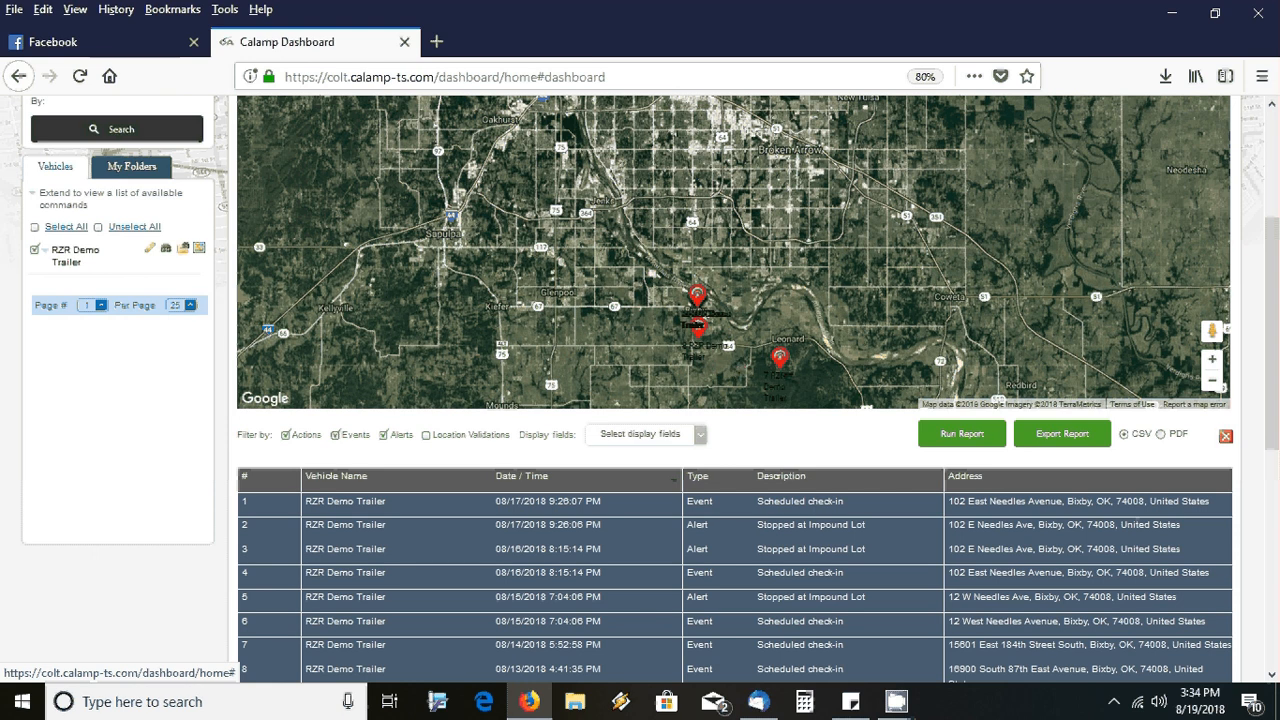
Zoom the map in on the trailer marker on E 184th Street South near Bixhoma Lake
{"action": "scroll", "coordinate": [1276, 334], "scroll_direction": "up", "scroll_amount": 1}
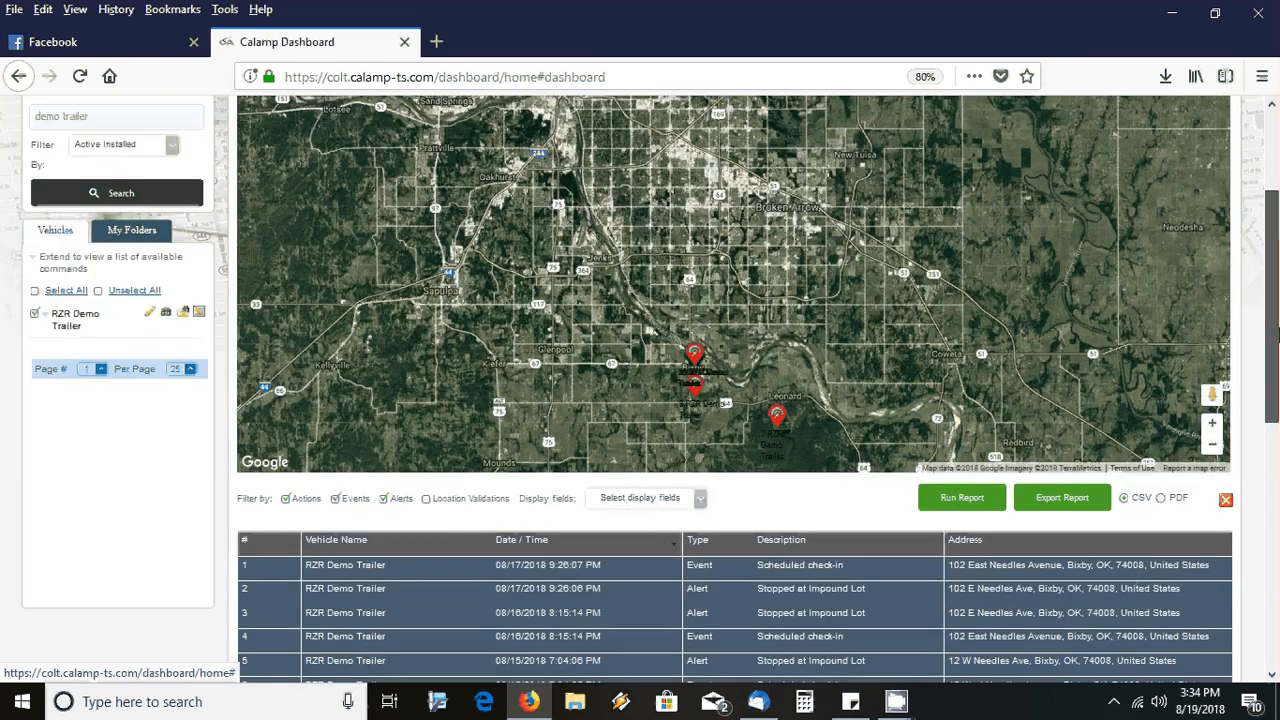
{"action": "left_click_drag", "start_coordinate": [1276, 334], "coordinate": [1277, 288]}
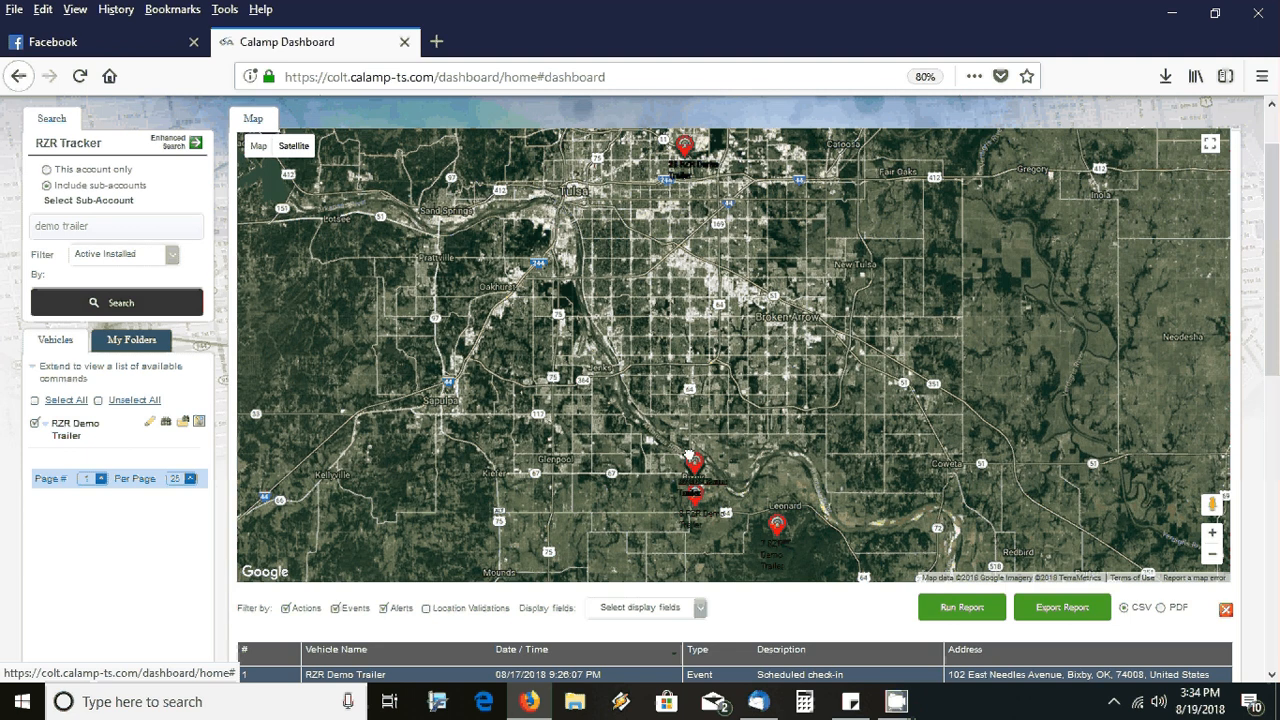
{"action": "left_click_drag", "start_coordinate": [784, 550], "coordinate": [712, 445]}
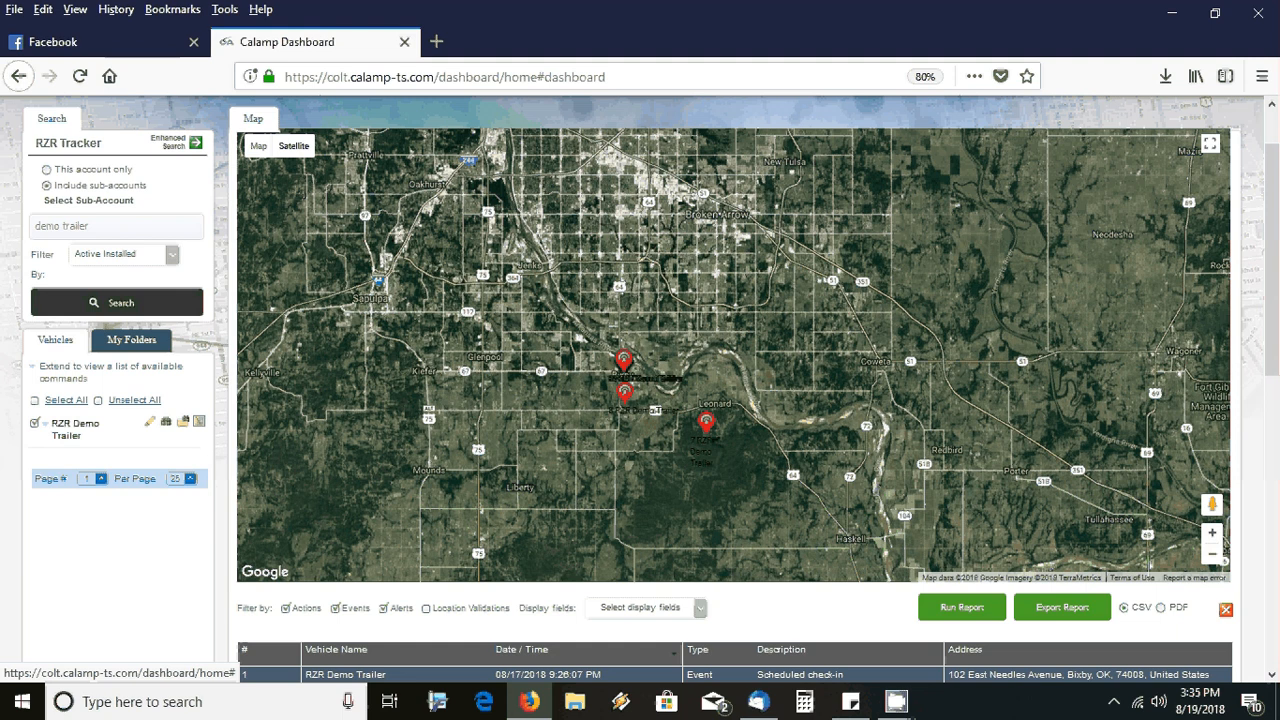
{"action": "scroll", "coordinate": [768, 462], "scroll_direction": "up", "scroll_amount": 1}
{"action": "scroll", "coordinate": [647, 370], "scroll_direction": "up", "scroll_amount": 1}
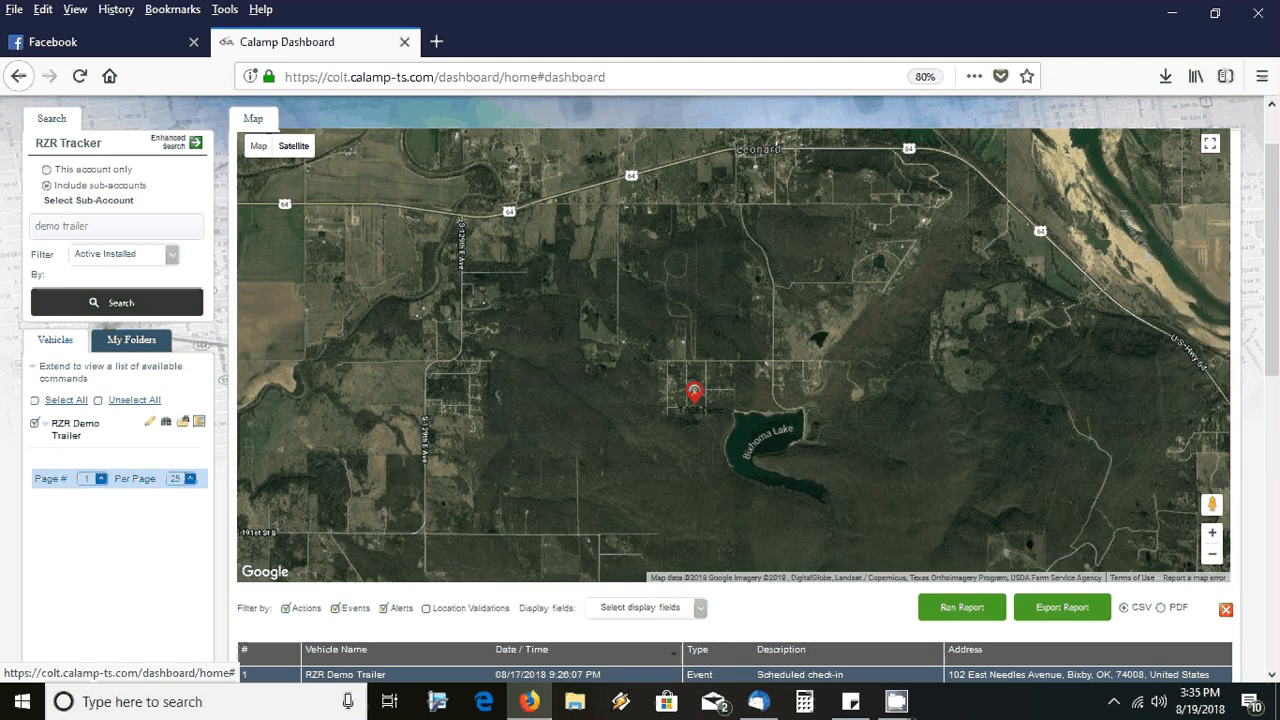
{"action": "scroll", "coordinate": [733, 394], "scroll_direction": "up", "scroll_amount": 1}
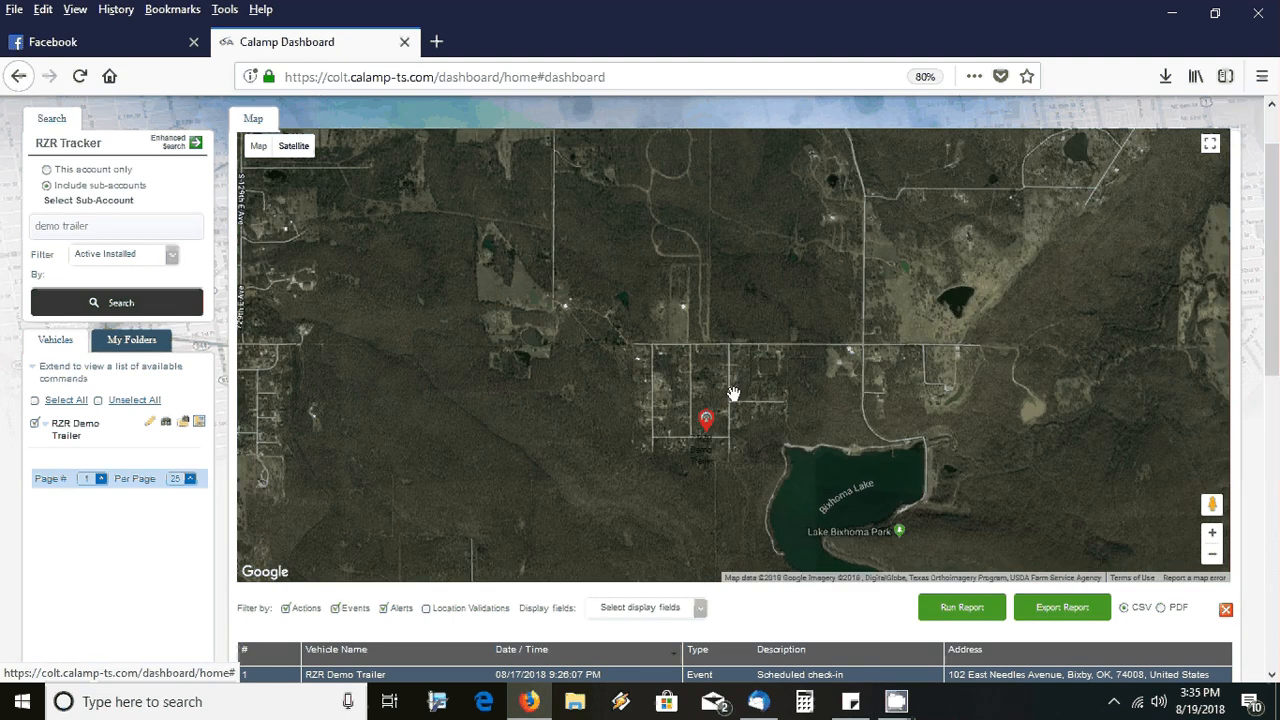
{"action": "scroll", "coordinate": [733, 394], "scroll_direction": "up", "scroll_amount": 1}
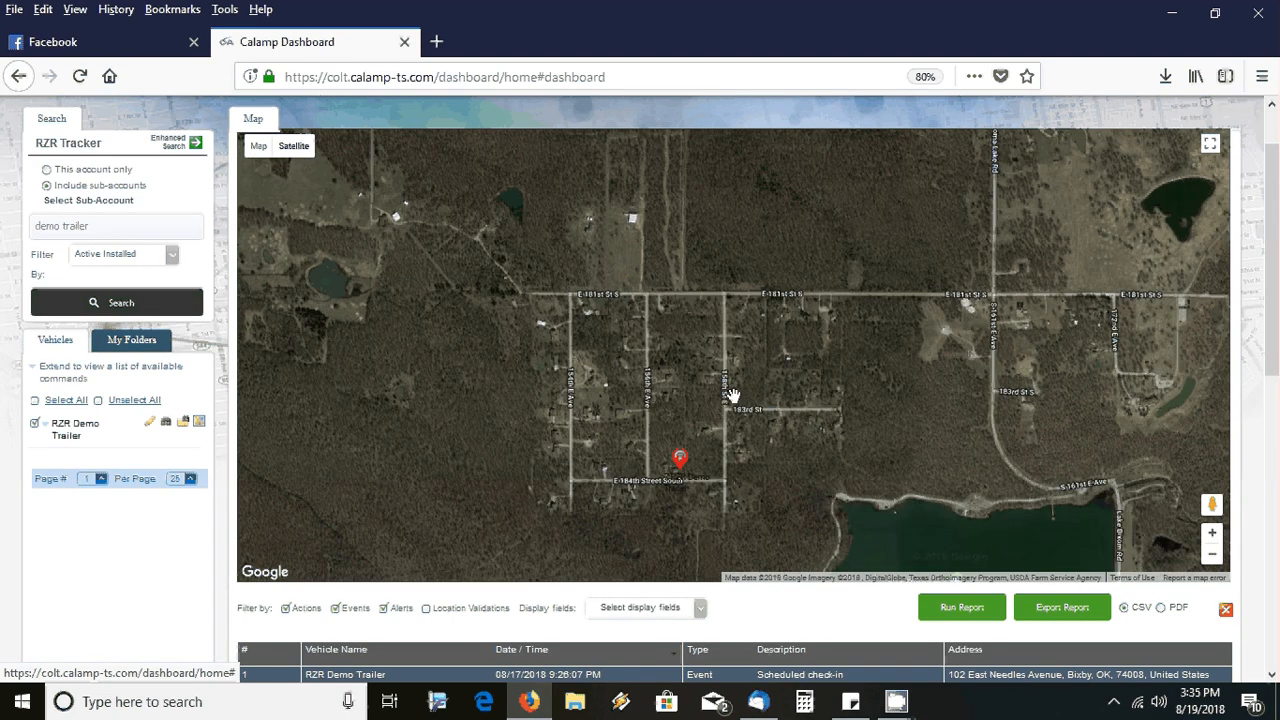
{"action": "scroll", "coordinate": [724, 455], "scroll_direction": "up", "scroll_amount": 1}
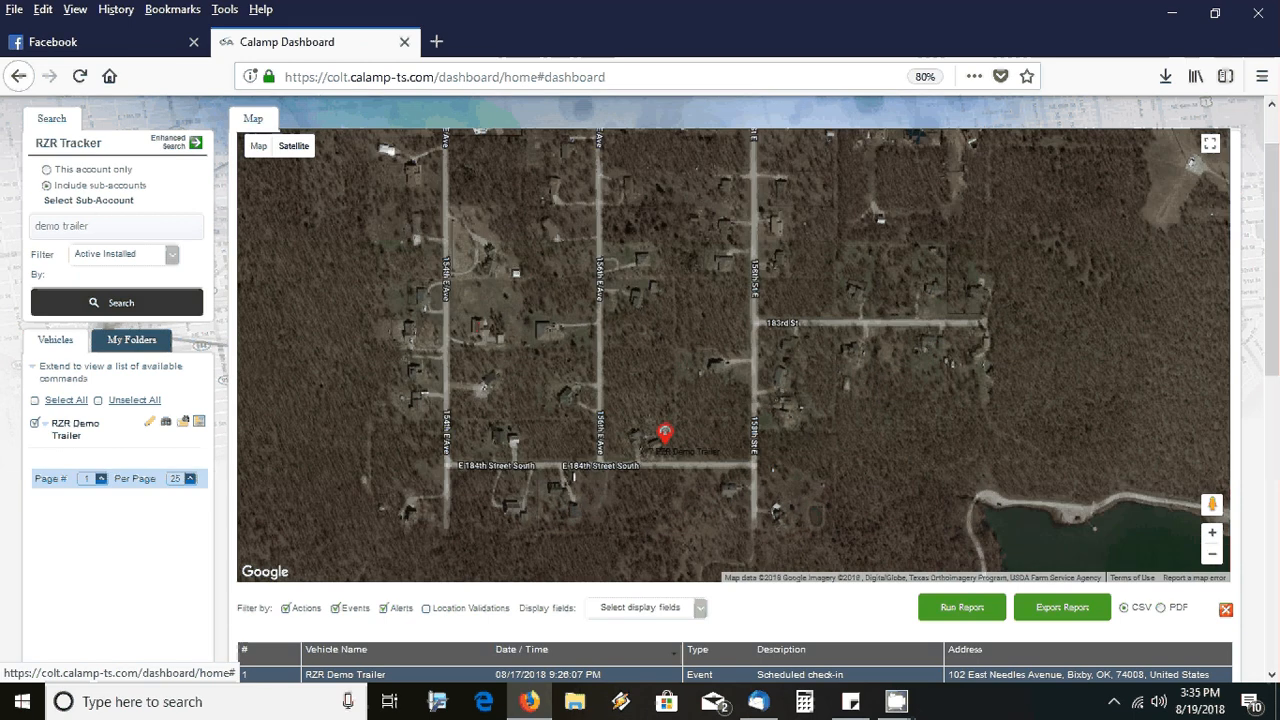
{"action": "scroll", "coordinate": [683, 415], "scroll_direction": "up", "scroll_amount": 1}
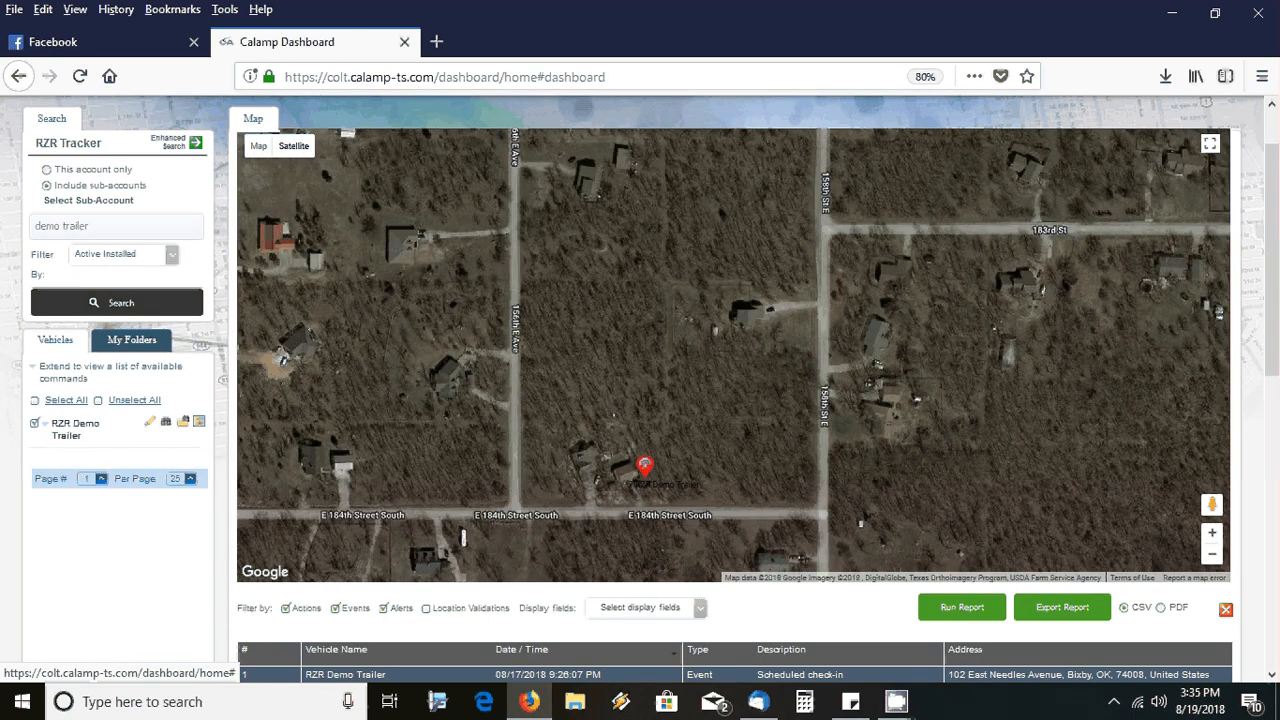
{"action": "scroll", "coordinate": [627, 436], "scroll_direction": "up", "scroll_amount": 1}
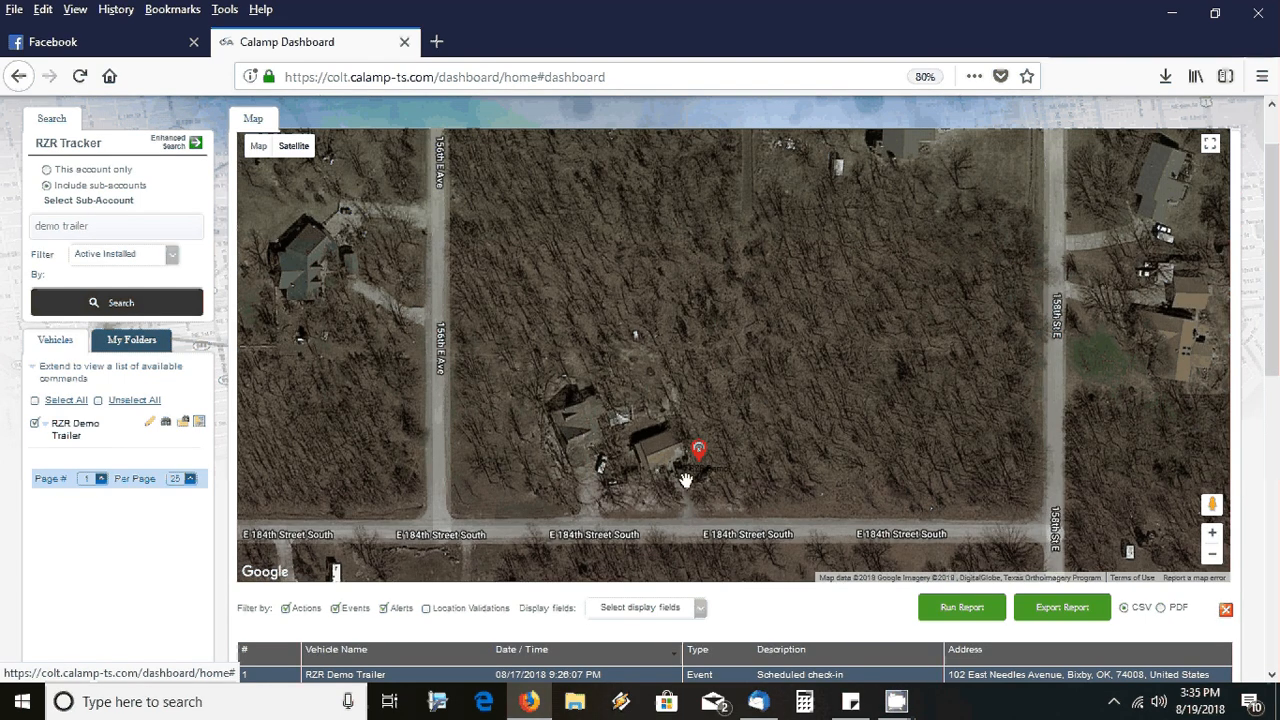
Zoom out three levels to show all three groups of trailer markers
{"action": "left_click", "coordinate": [1213, 558]}
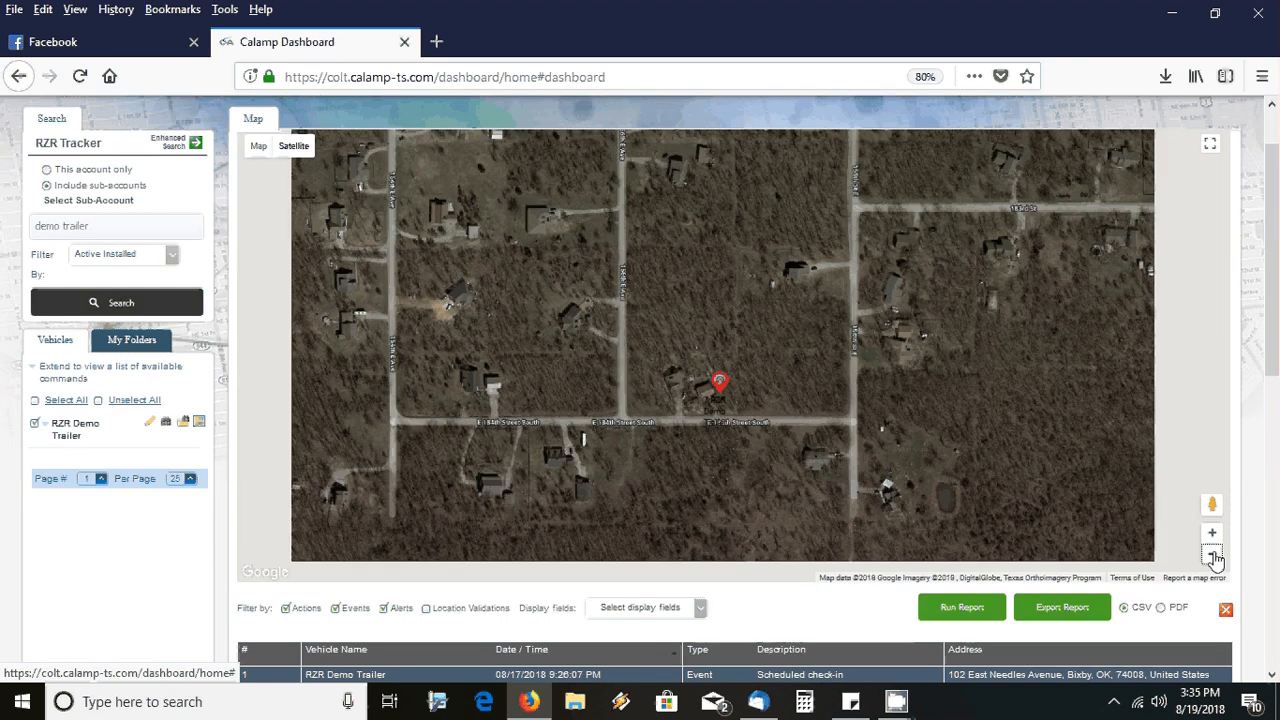
{"action": "left_click", "coordinate": [1213, 558]}
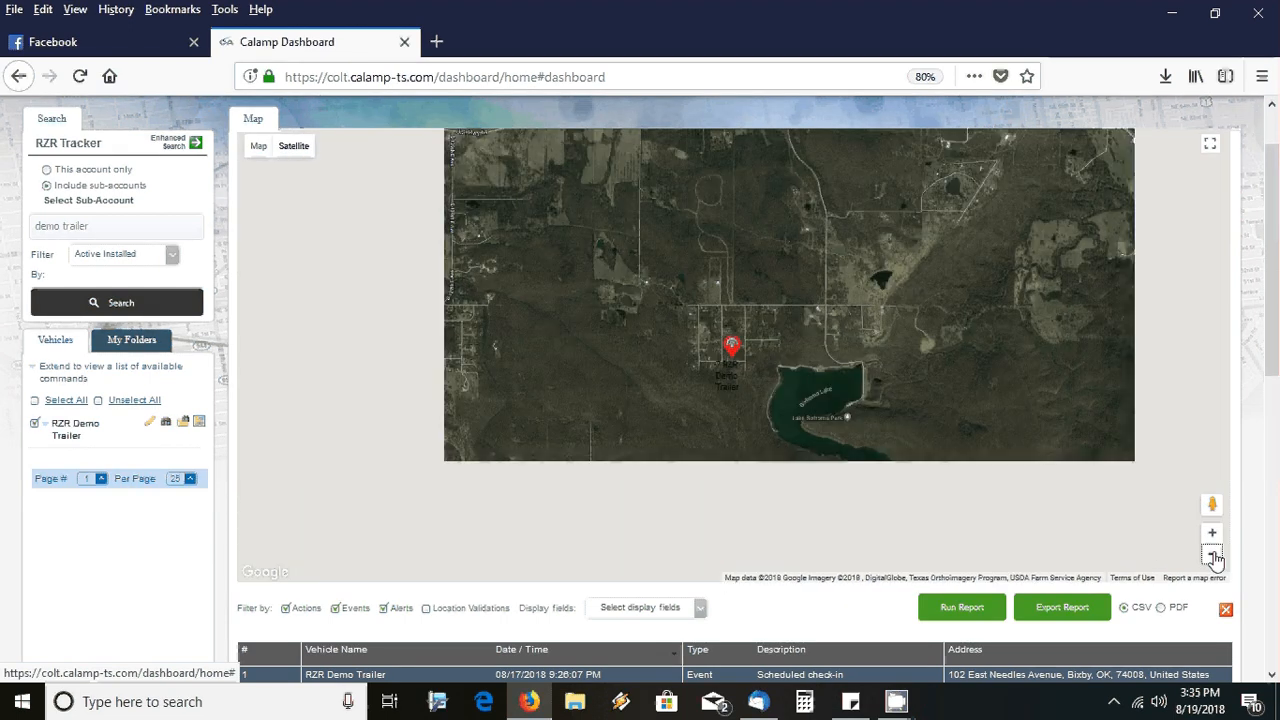
{"action": "left_click", "coordinate": [1213, 558]}
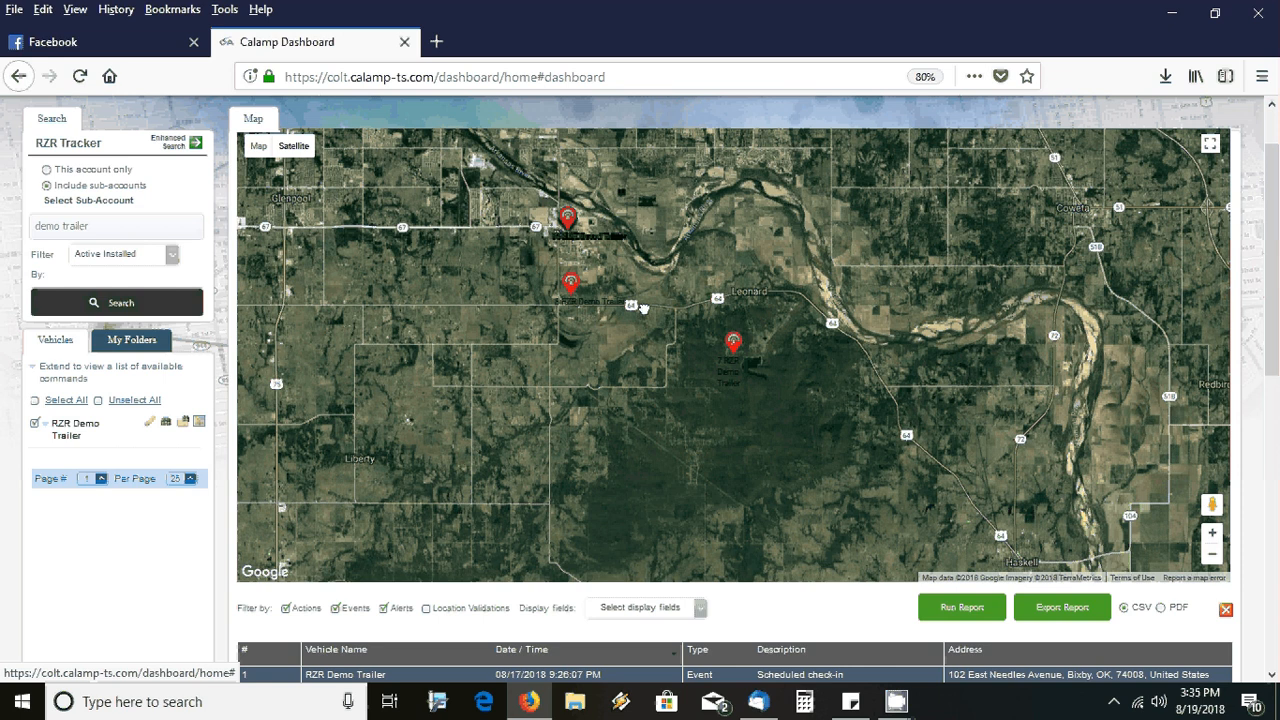
Zoom to street level on the trailer markers at the E Needles Ave lot, keeping them centred
{"action": "left_click_drag", "start_coordinate": [644, 308], "coordinate": [772, 395]}
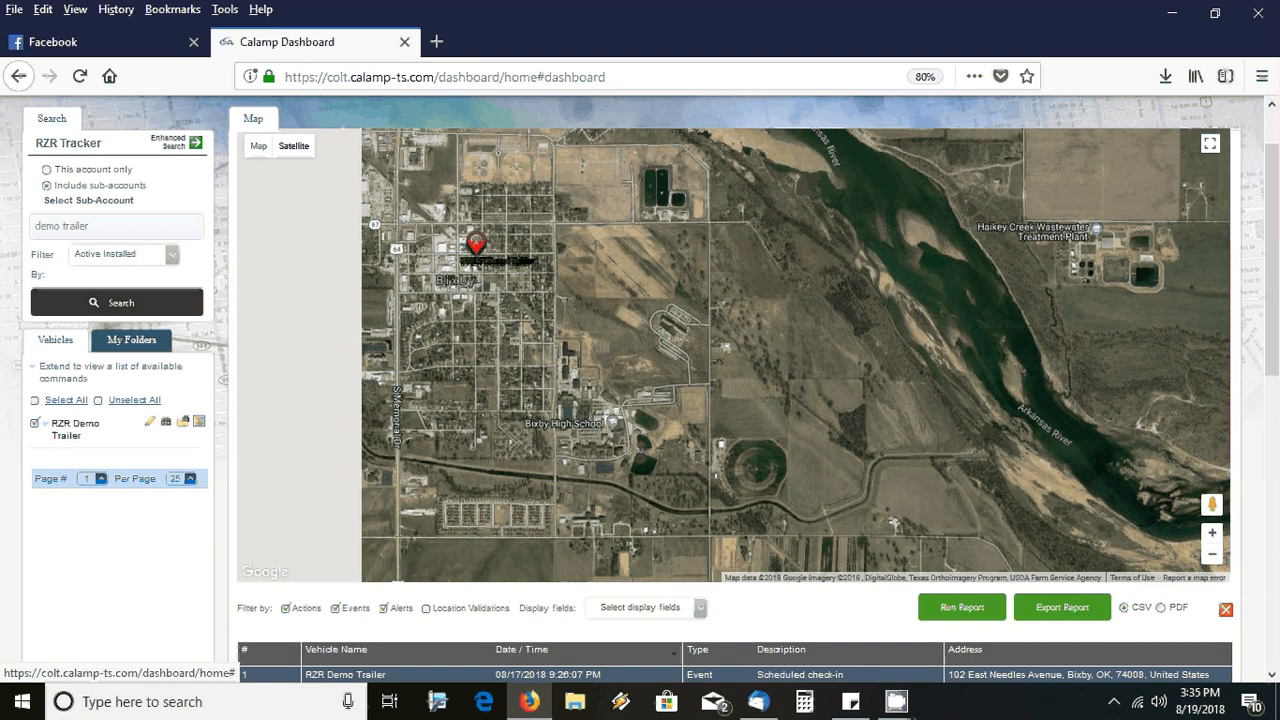
{"action": "scroll", "coordinate": [632, 339], "scroll_direction": "up", "scroll_amount": 1}
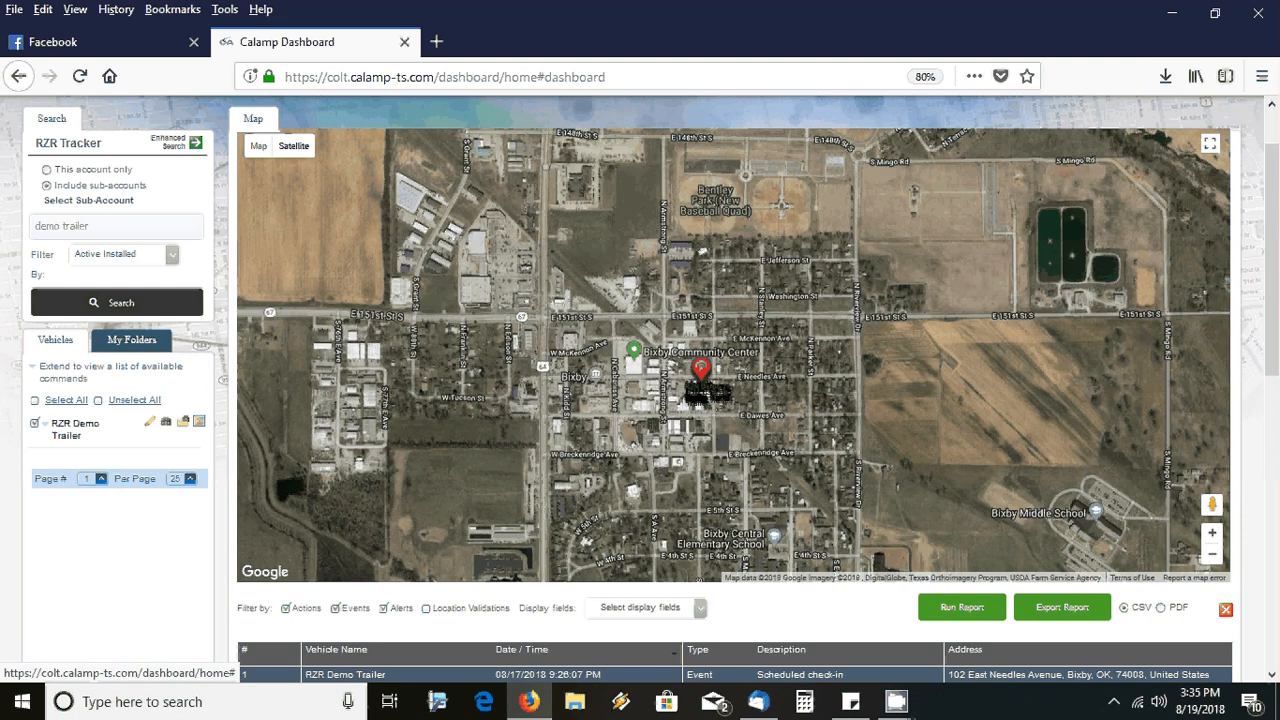
{"action": "scroll", "coordinate": [728, 364], "scroll_direction": "up", "scroll_amount": 1}
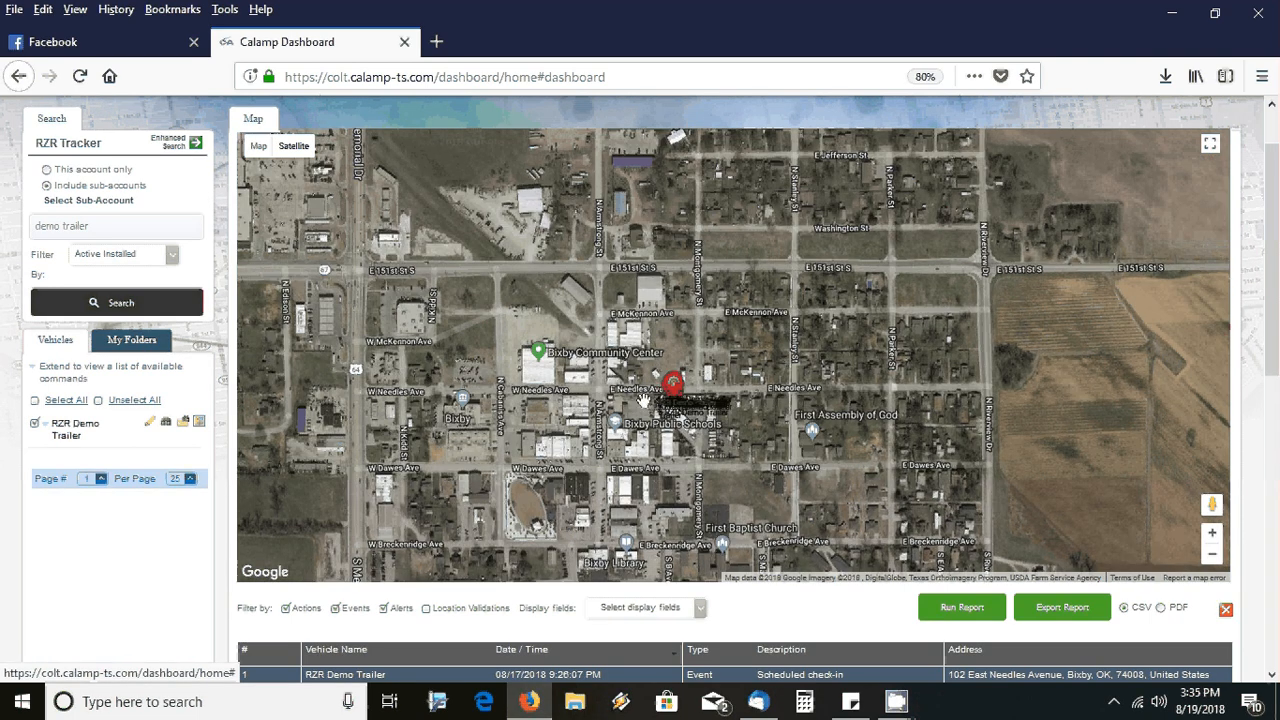
{"action": "scroll", "coordinate": [643, 400], "scroll_direction": "up", "scroll_amount": 1}
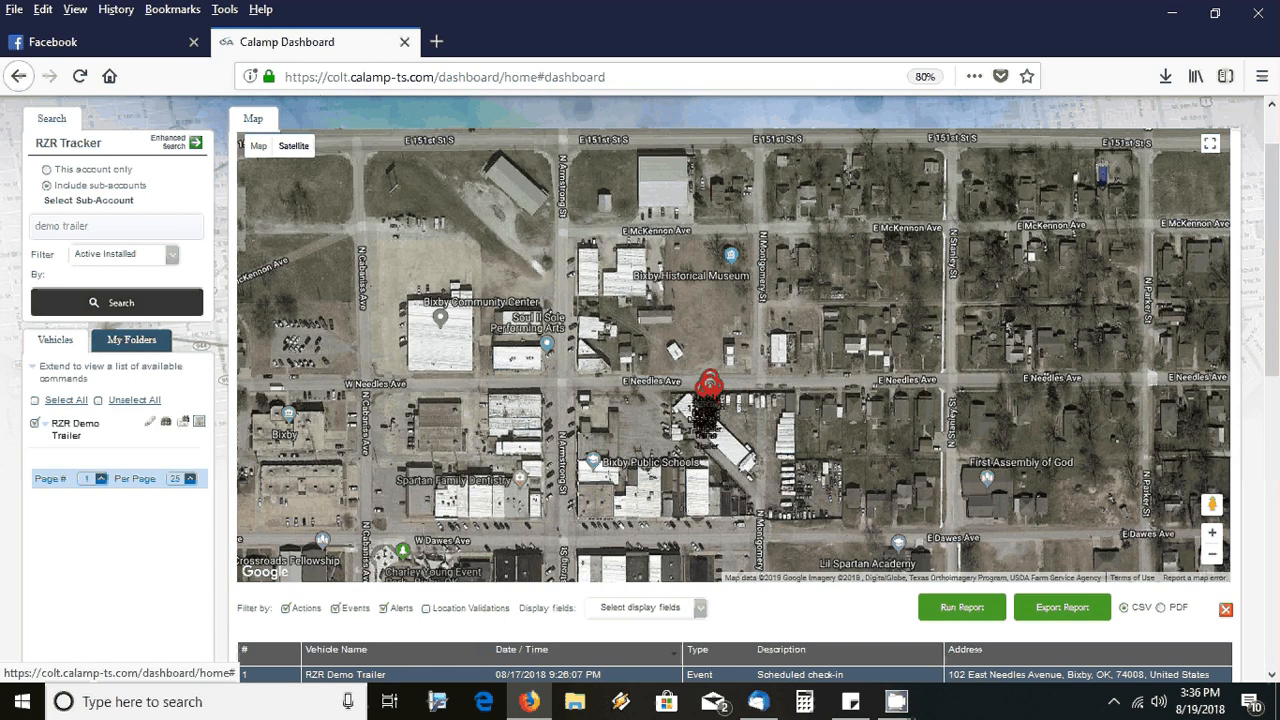
{"action": "left_click_drag", "start_coordinate": [643, 400], "coordinate": [611, 376]}
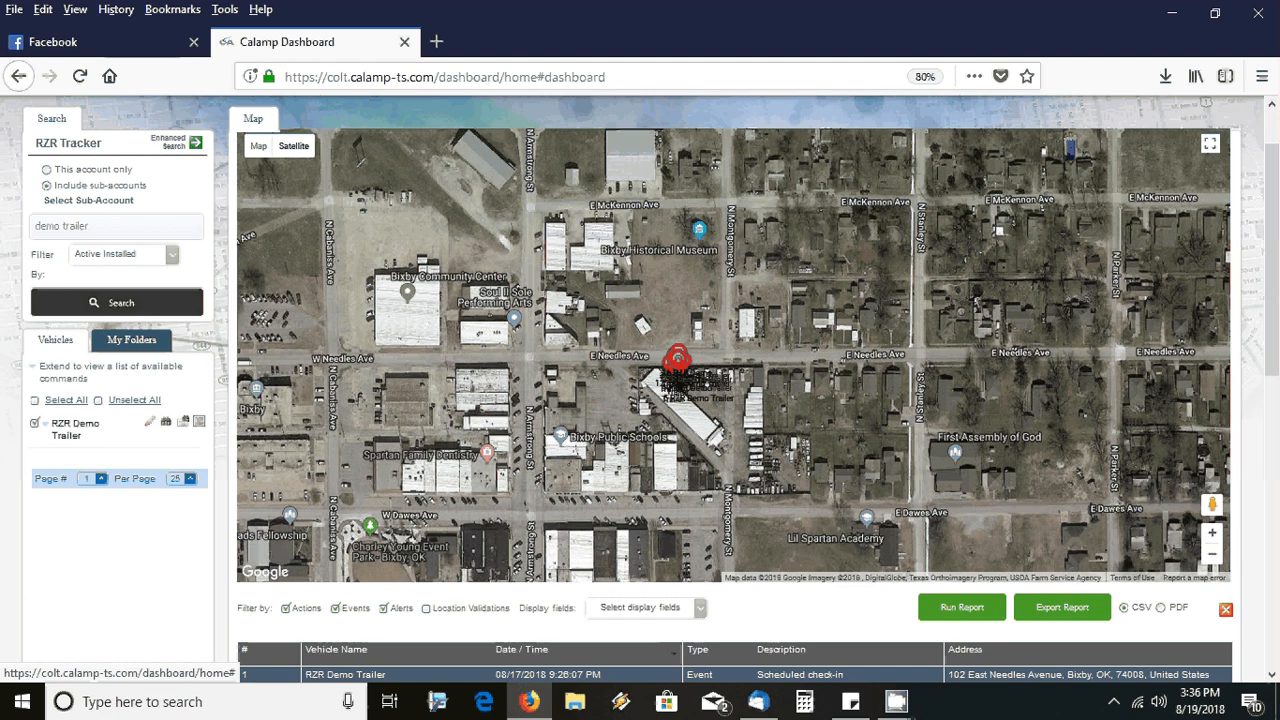
{"action": "scroll", "coordinate": [789, 460], "scroll_direction": "up", "scroll_amount": 1}
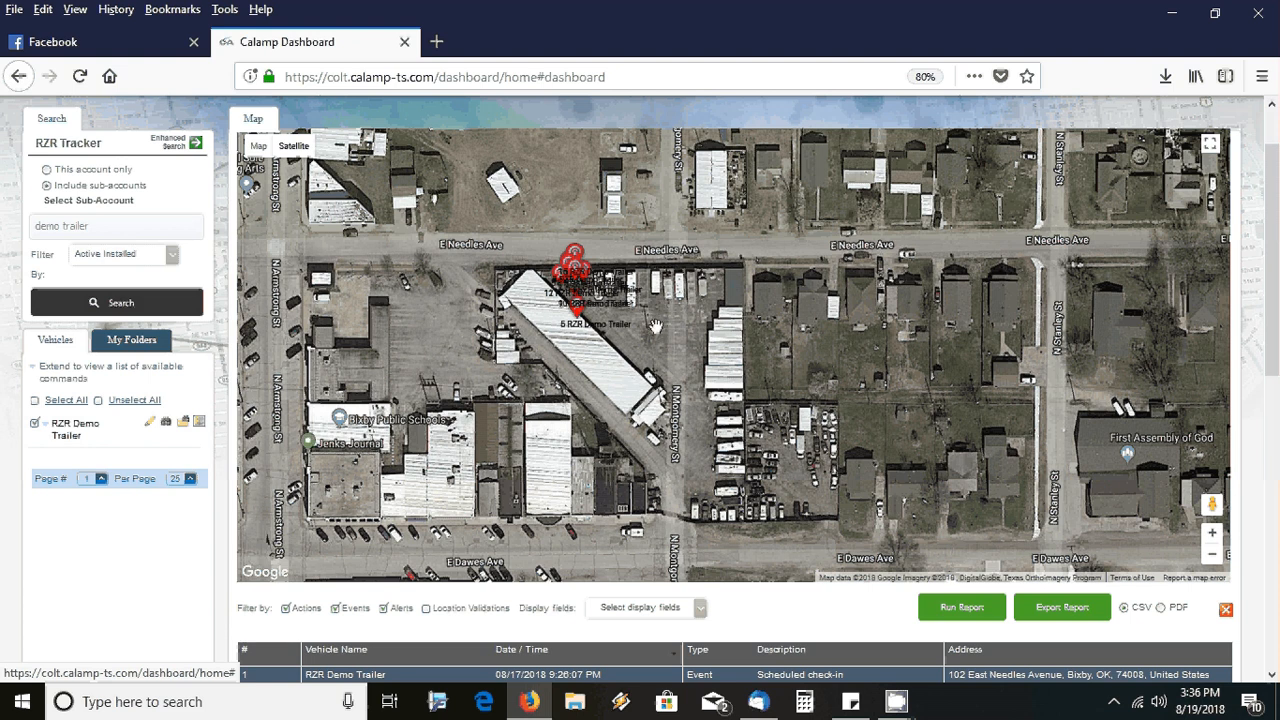
{"action": "left_click", "coordinate": [578, 290]}
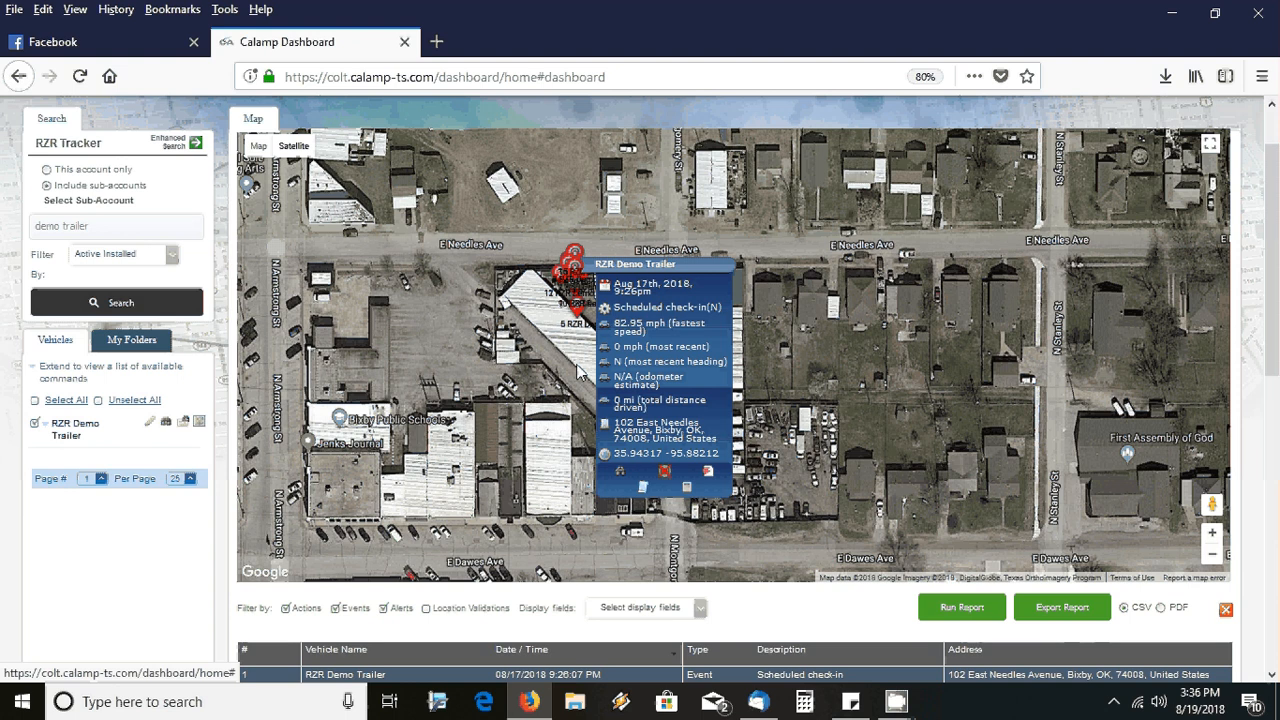
{"action": "left_click", "coordinate": [566, 347]}
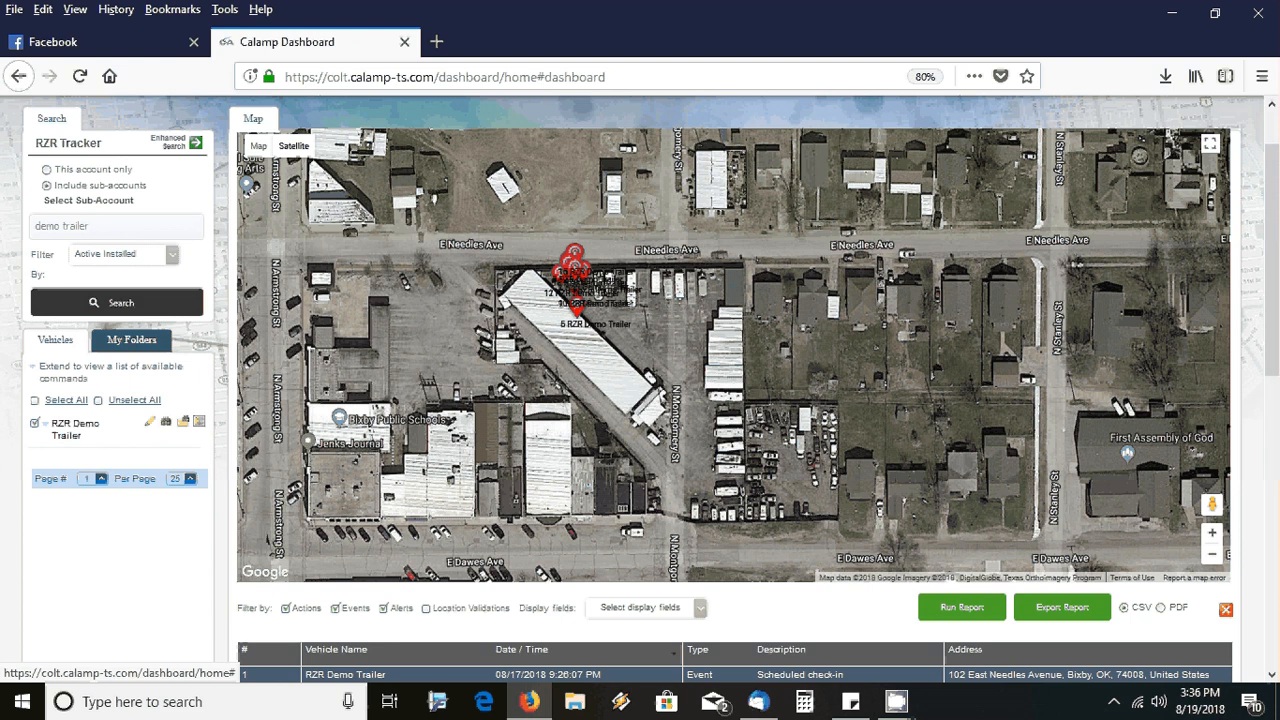
Zoom the satellite map out to the wider river-valley view around Bixby
{"action": "left_click", "coordinate": [1213, 564]}
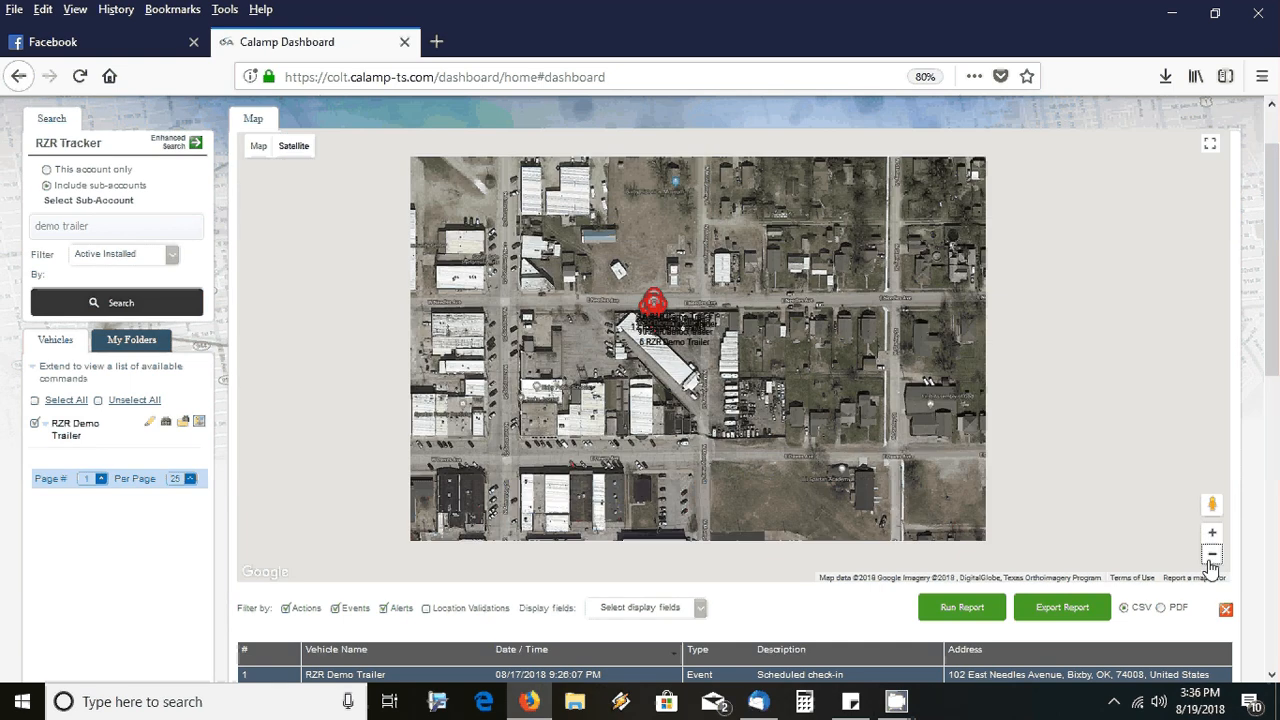
{"action": "left_click", "coordinate": [1212, 556]}
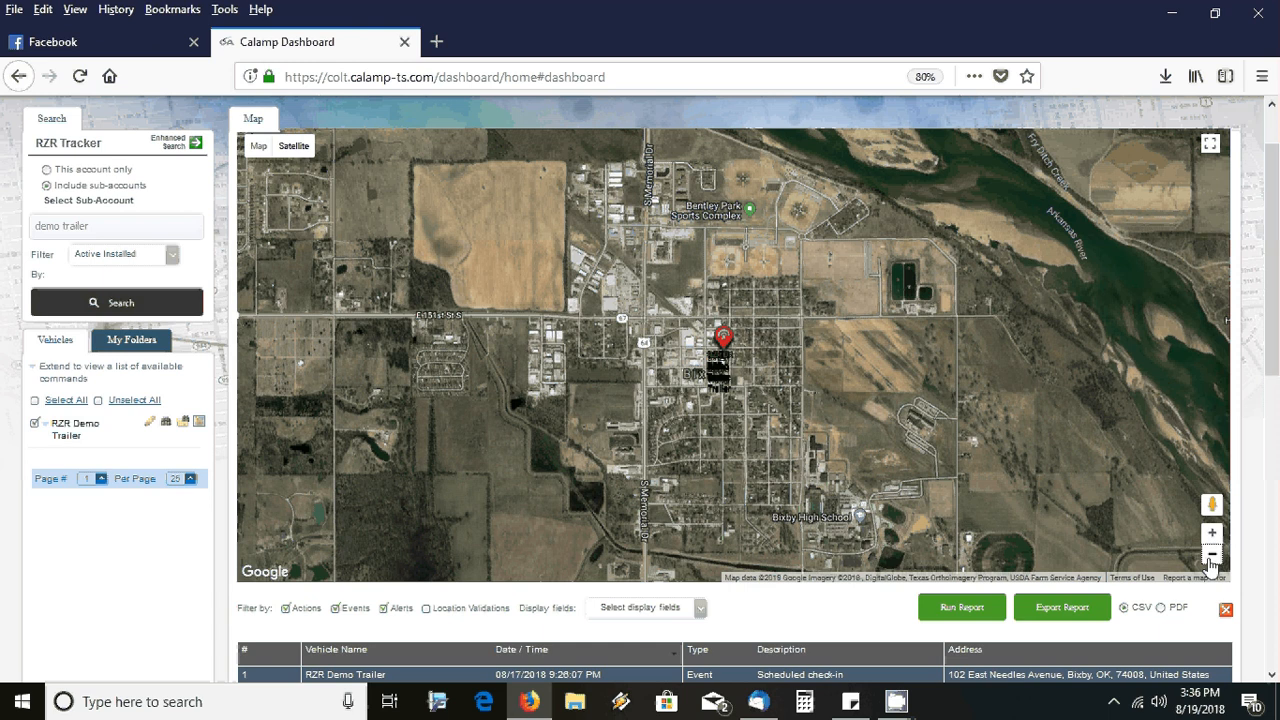
{"action": "double_click", "coordinate": [1211, 564]}
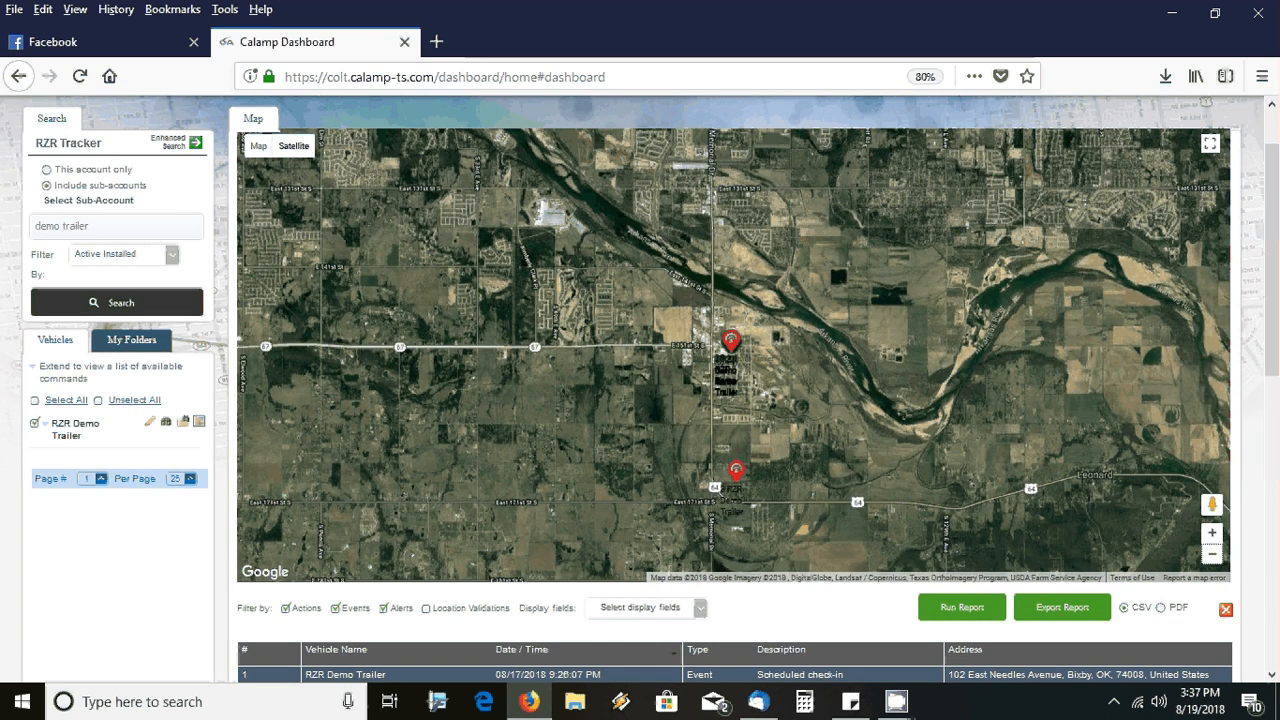
Pan north into Tulsa and centre the trailer marker near Tulsa International Airport
{"action": "left_click_drag", "start_coordinate": [731, 340], "coordinate": [760, 572]}
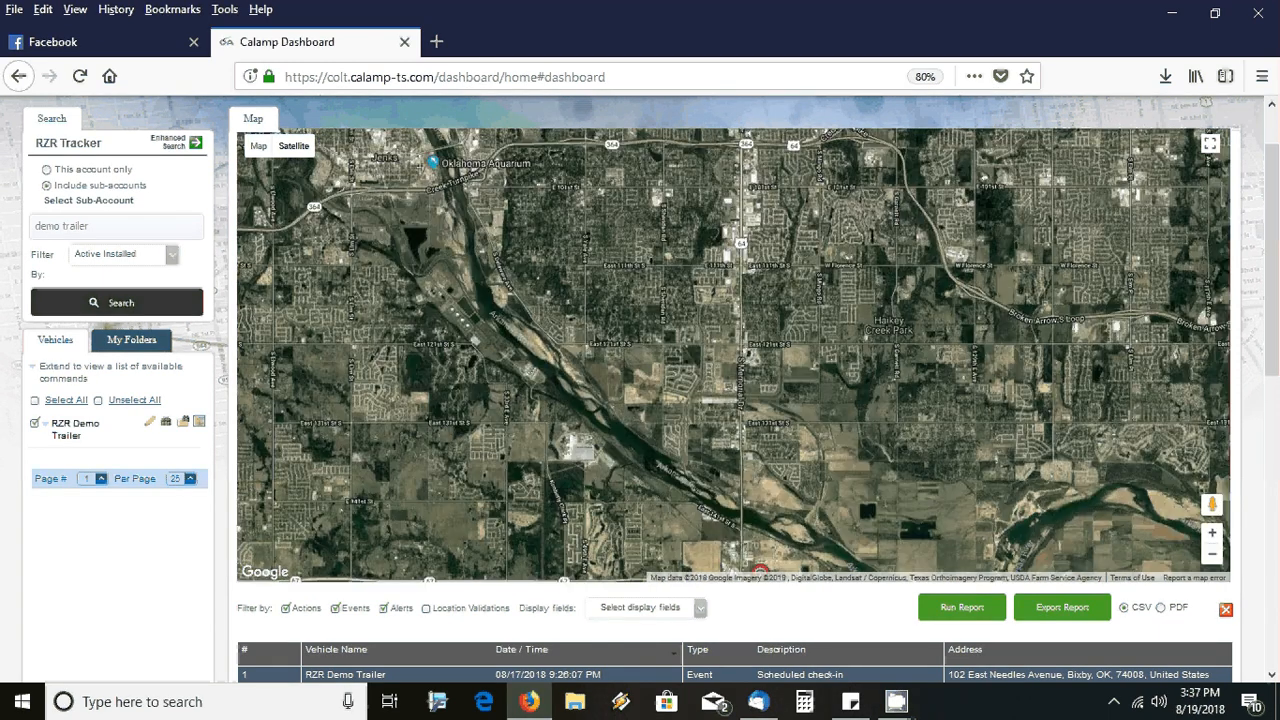
{"action": "left_click_drag", "start_coordinate": [667, 312], "coordinate": [658, 277]}
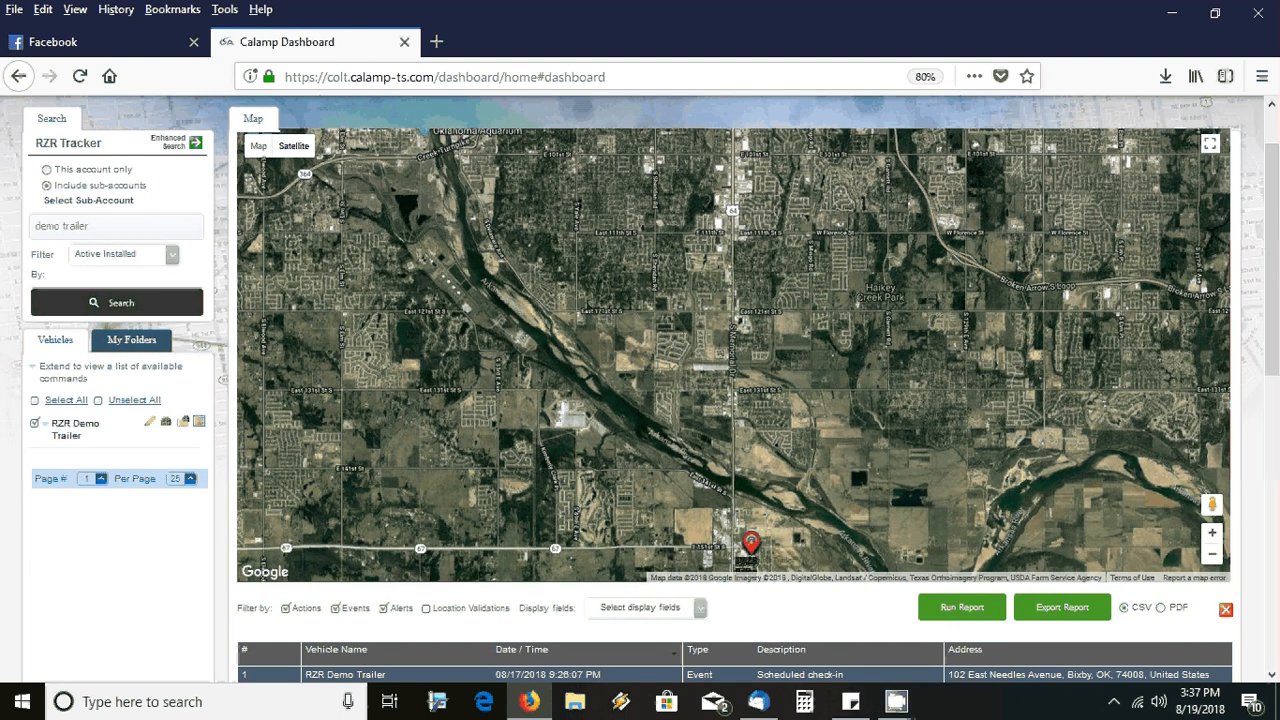
{"action": "left_click_drag", "start_coordinate": [720, 300], "coordinate": [730, 507]}
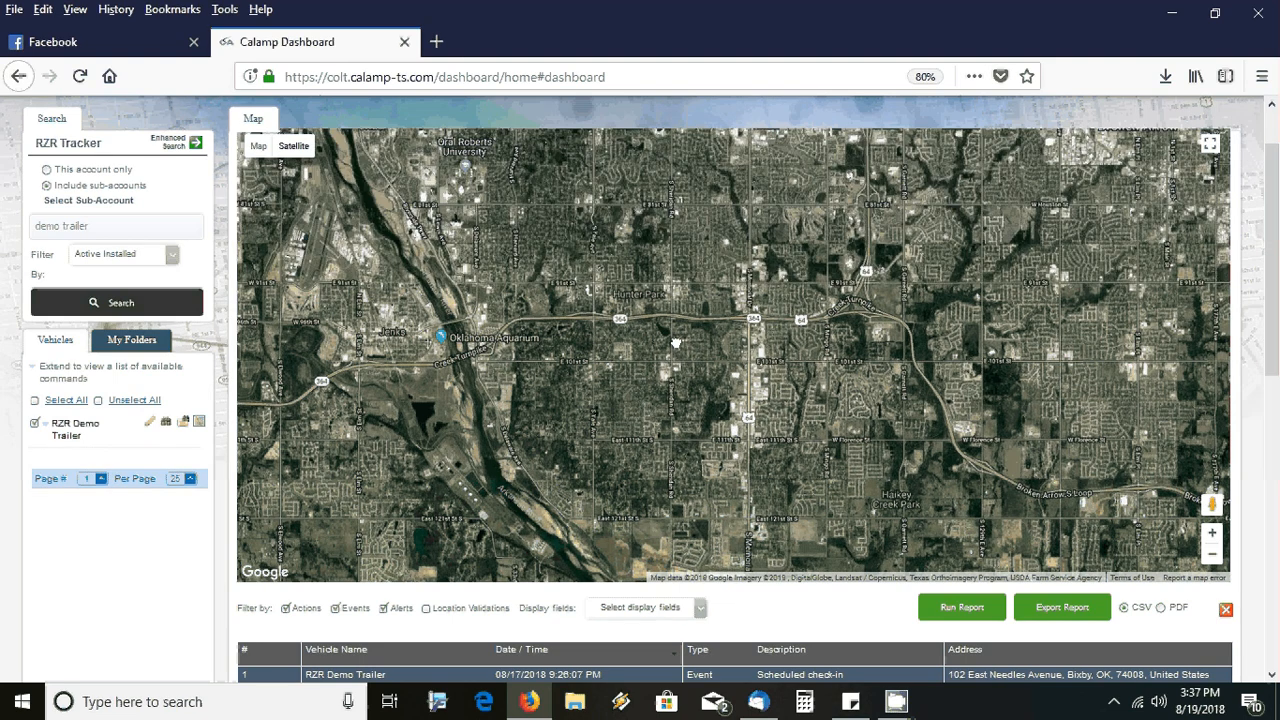
{"action": "left_click_drag", "start_coordinate": [676, 343], "coordinate": [693, 526]}
{"action": "left_click_drag", "start_coordinate": [703, 184], "coordinate": [687, 382]}
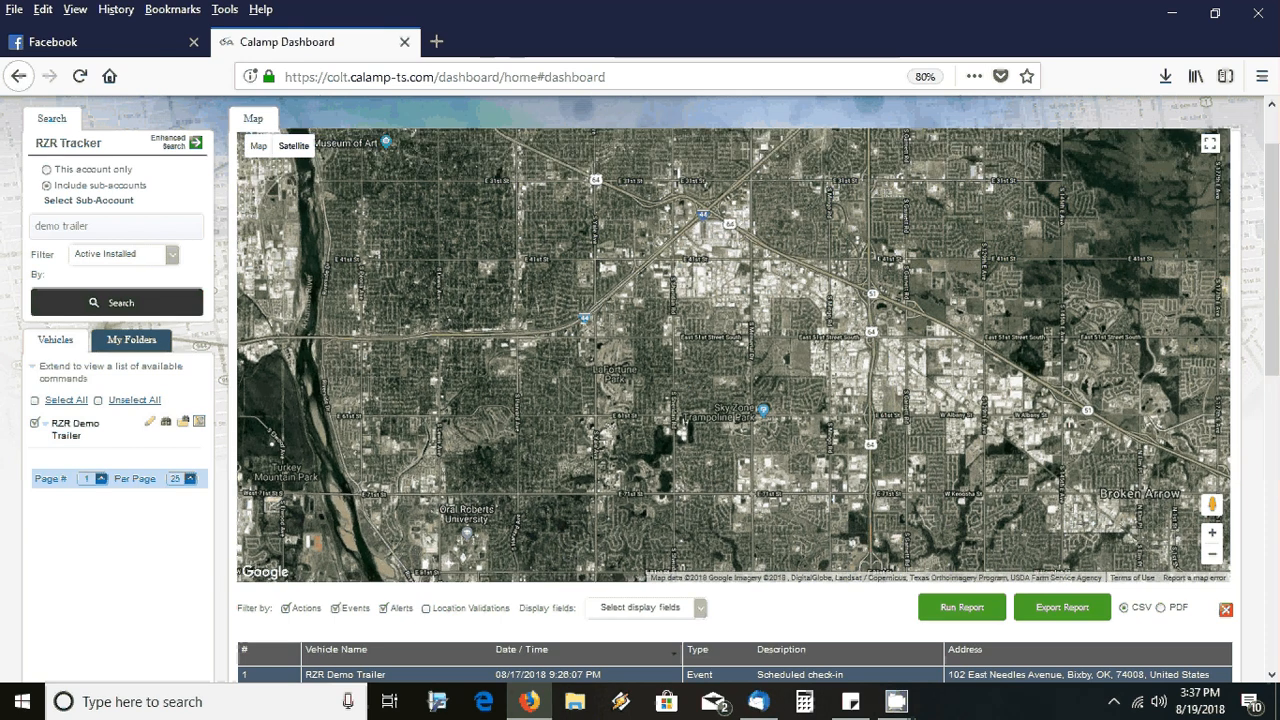
{"action": "left_click_drag", "start_coordinate": [687, 200], "coordinate": [681, 440]}
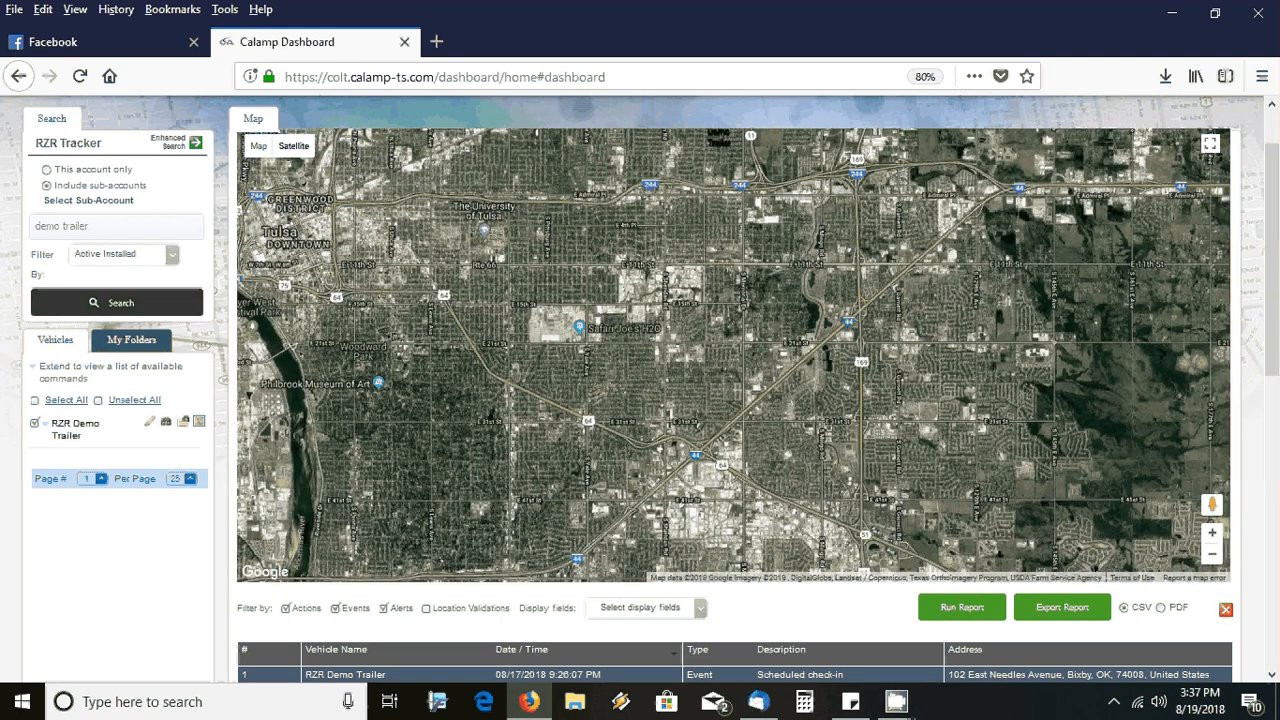
{"action": "left_click_drag", "start_coordinate": [655, 237], "coordinate": [659, 381]}
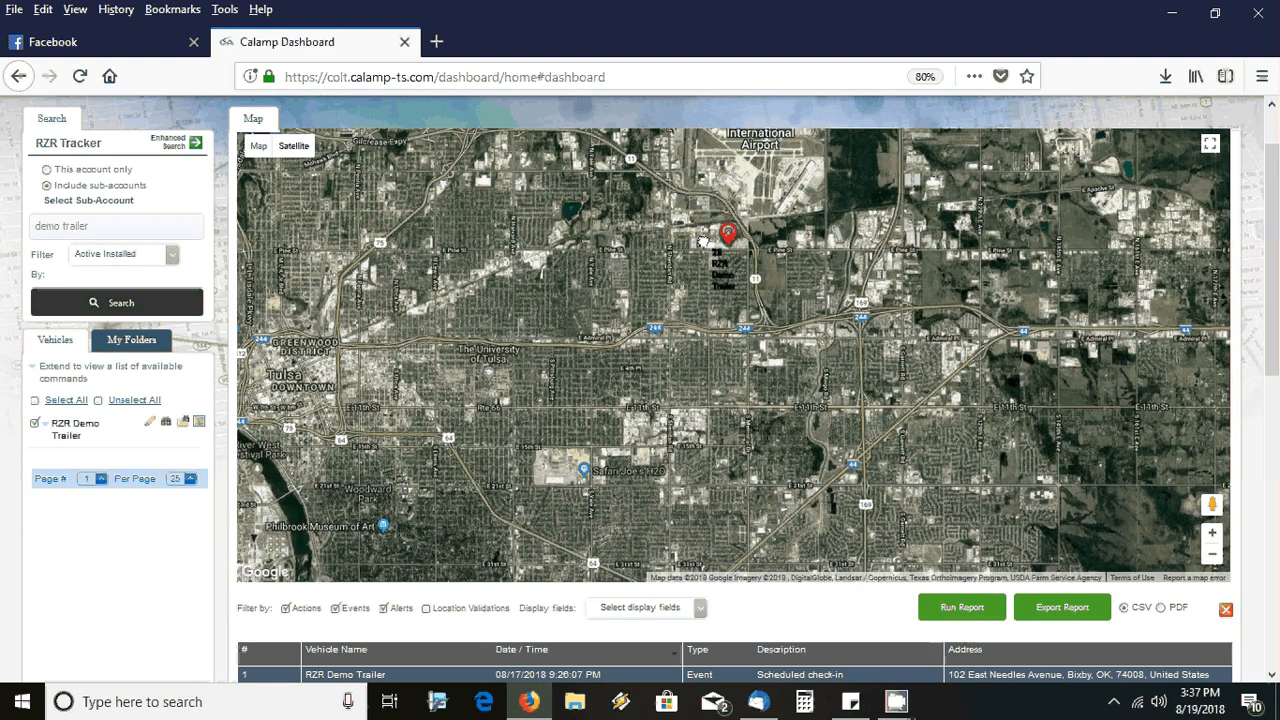
{"action": "left_click_drag", "start_coordinate": [771, 264], "coordinate": [787, 288]}
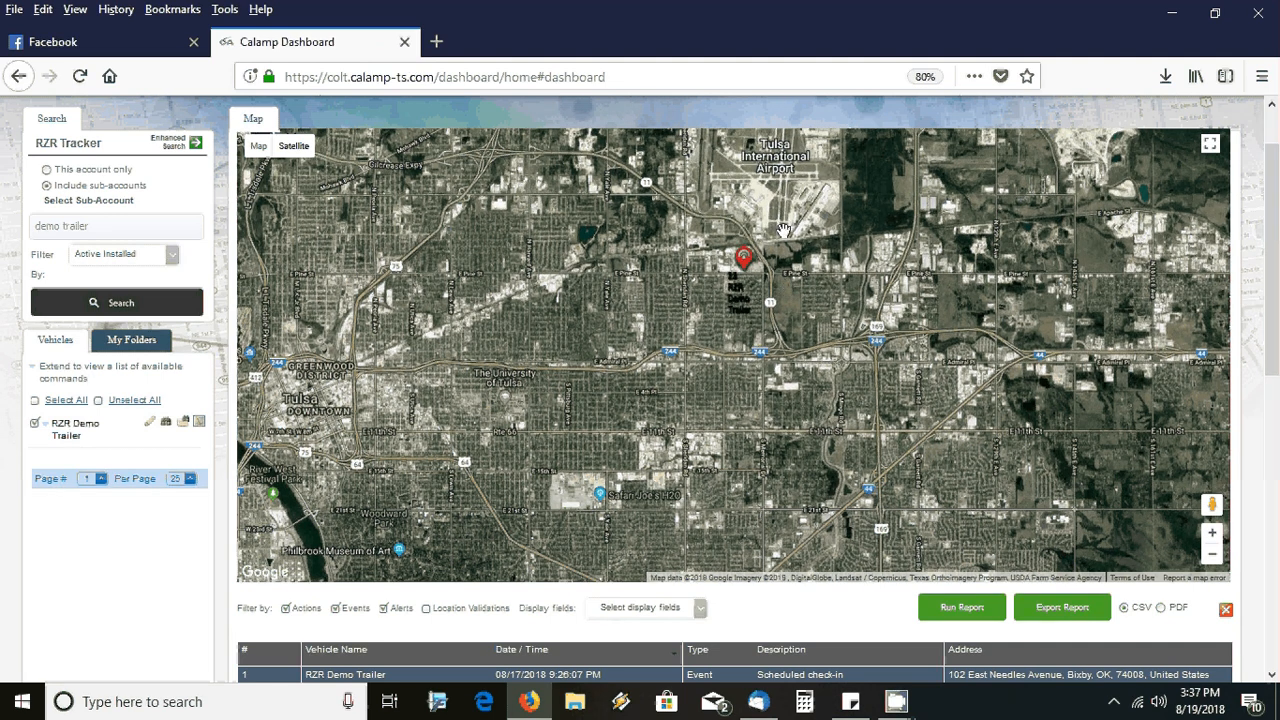
{"action": "left_click_drag", "start_coordinate": [783, 230], "coordinate": [797, 302]}
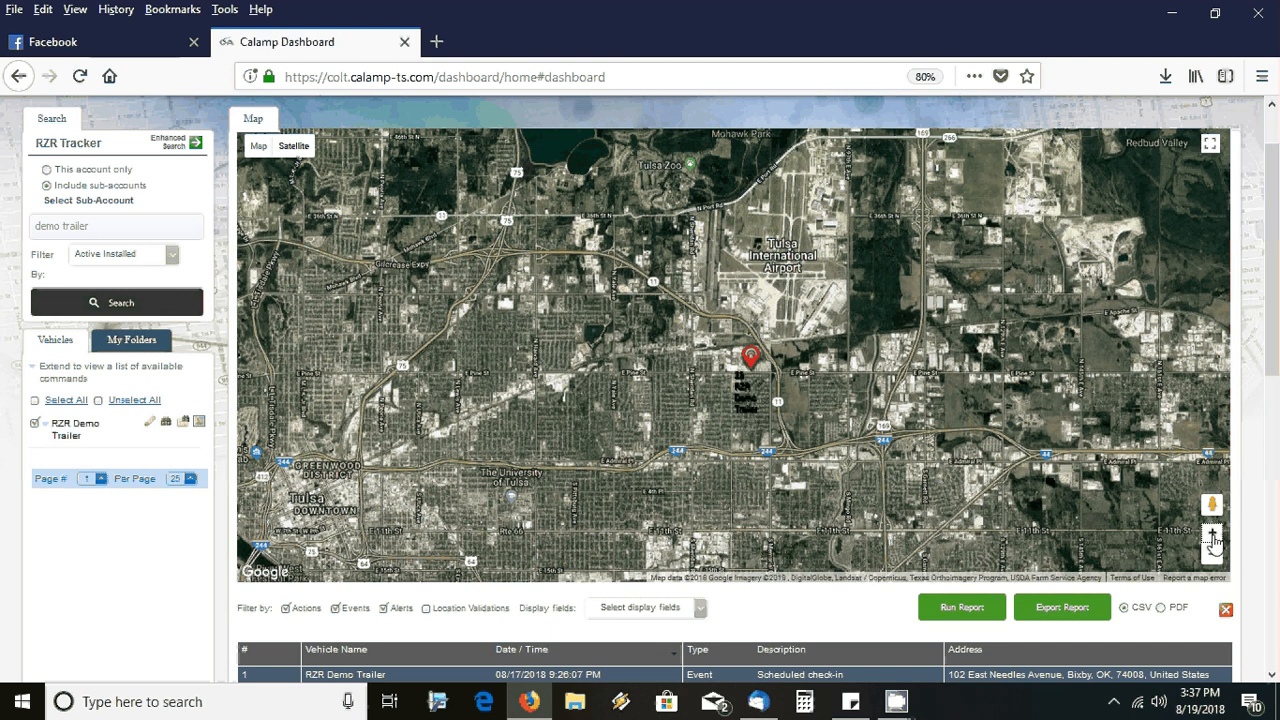
Zoom in close on the trailer marker cluster at E Pine St and N 77th E Ave
{"action": "left_click", "coordinate": [1213, 540]}
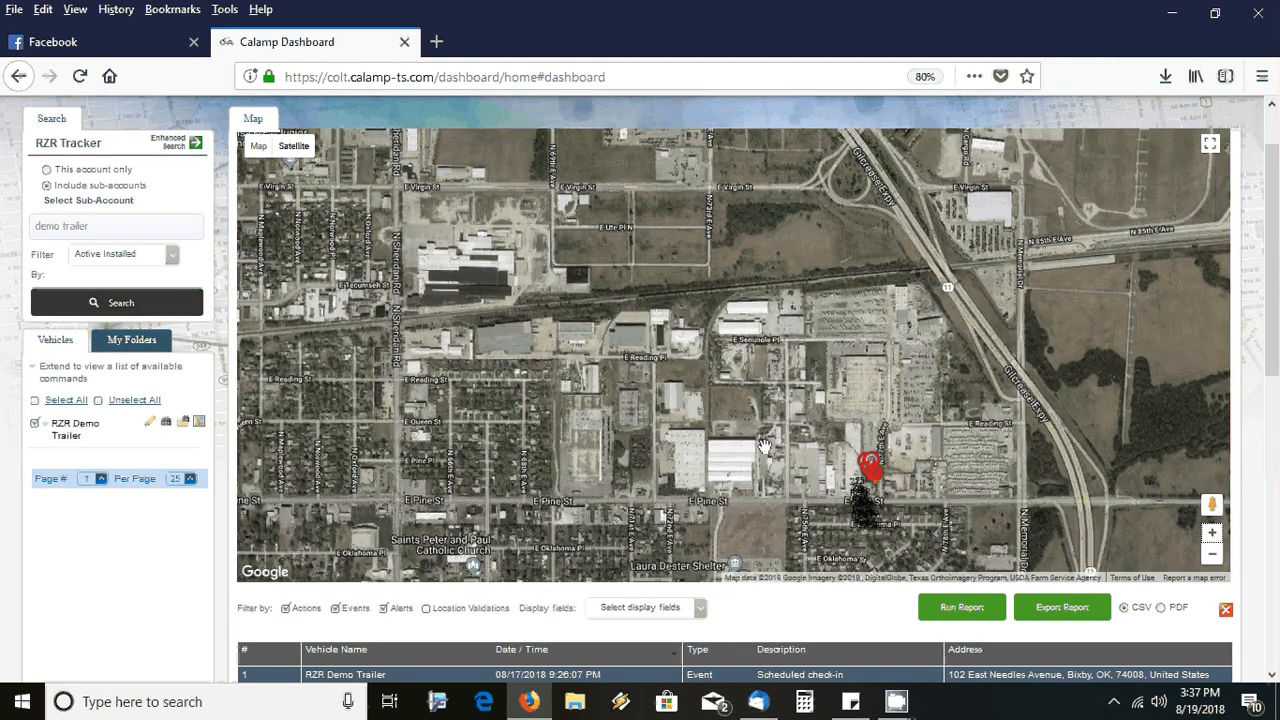
{"action": "left_click_drag", "start_coordinate": [1093, 565], "coordinate": [999, 500]}
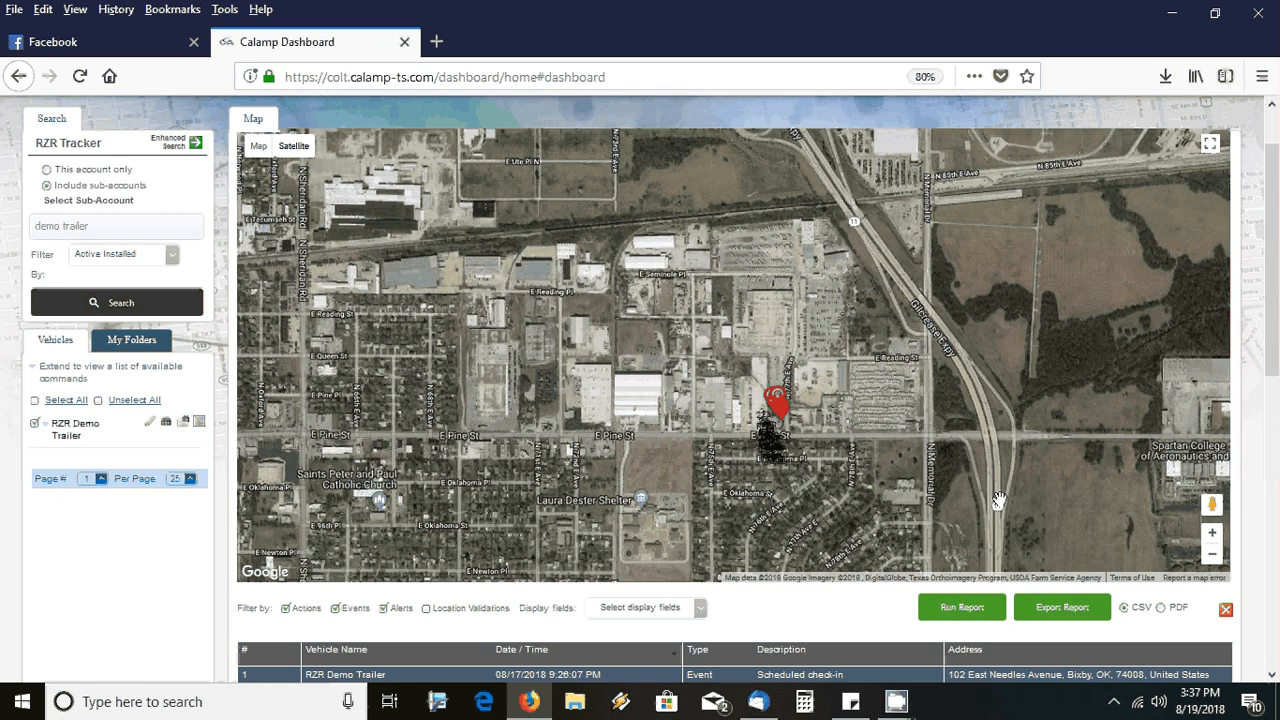
{"action": "double_click", "coordinate": [1212, 537]}
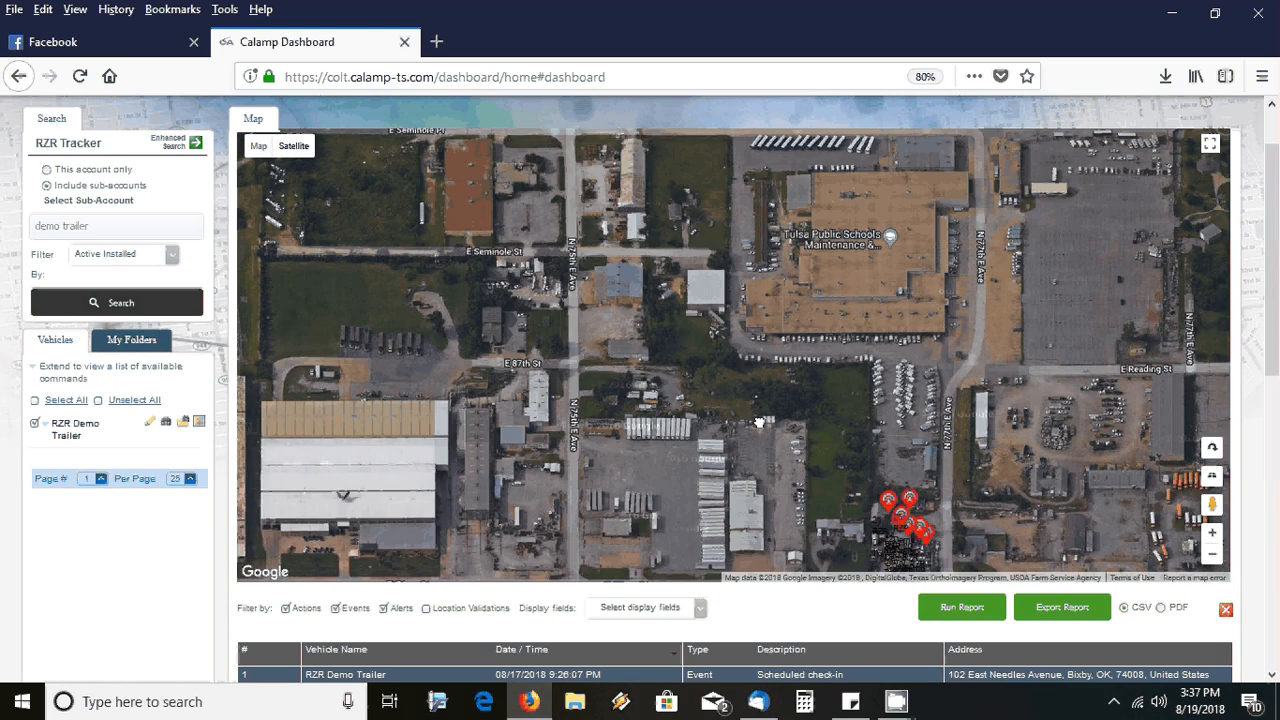
{"action": "left_click_drag", "start_coordinate": [760, 422], "coordinate": [723, 337]}
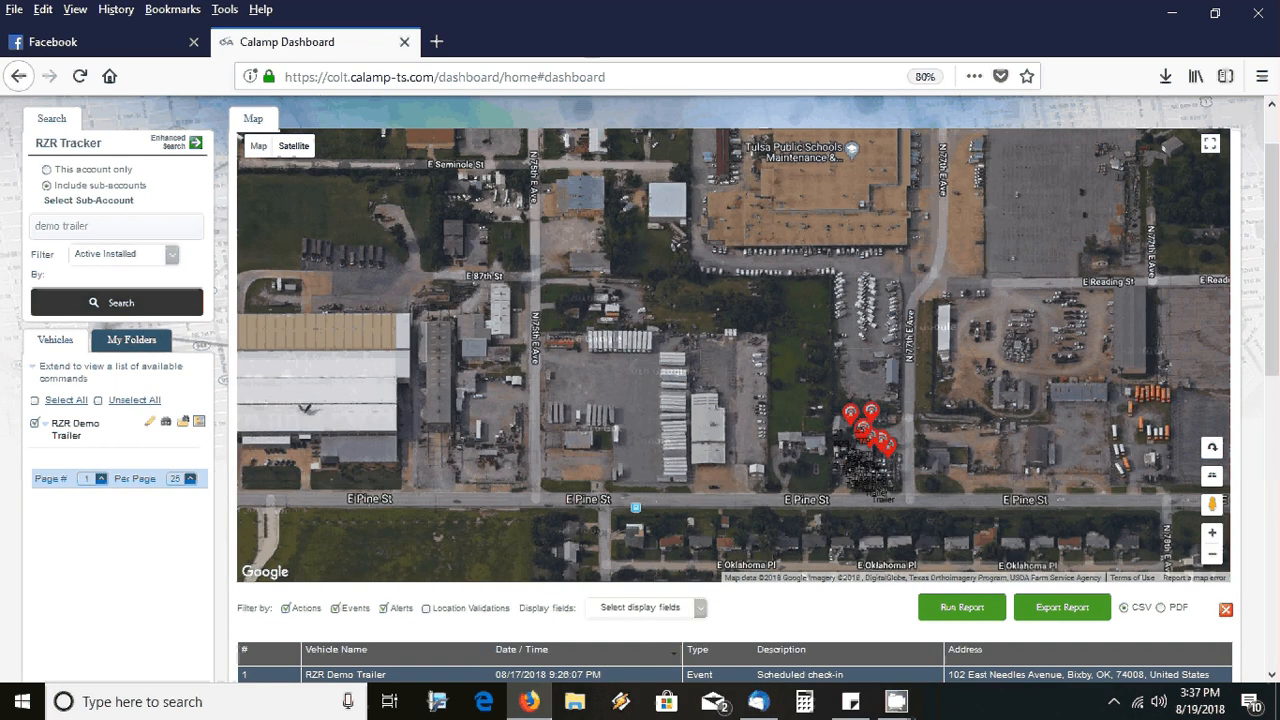
{"action": "left_click", "coordinate": [1211, 538]}
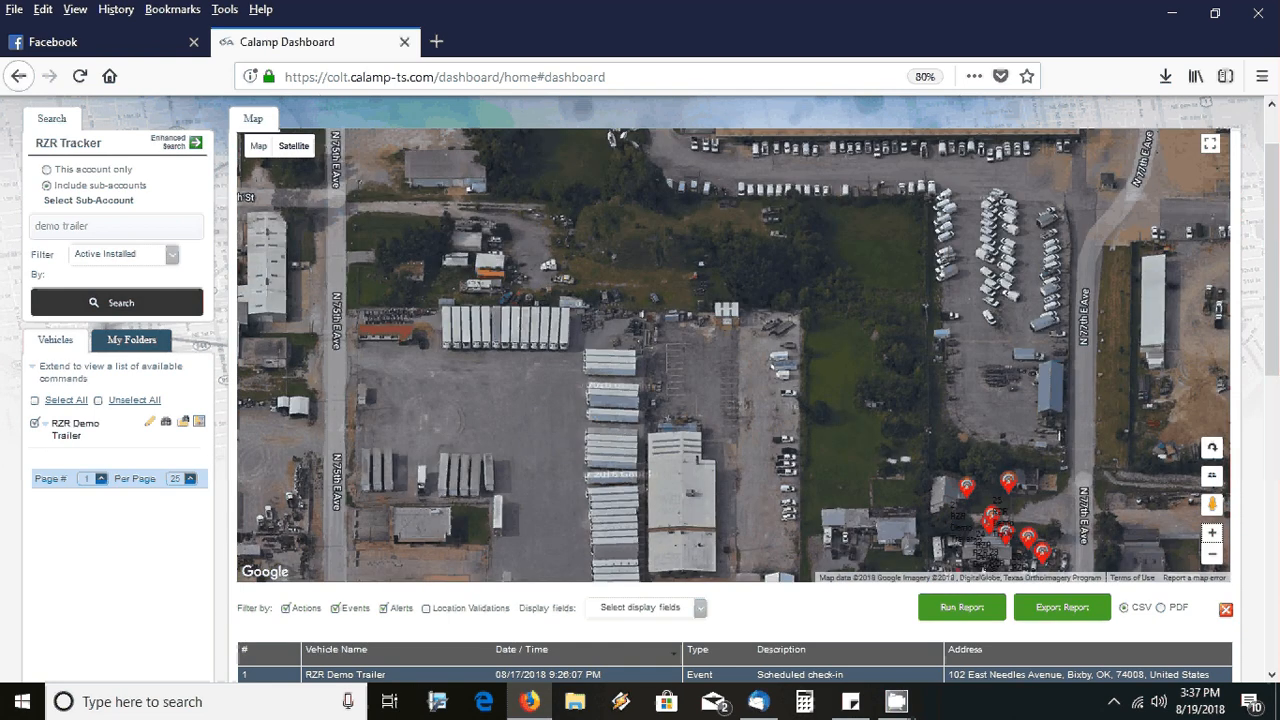
{"action": "left_click_drag", "start_coordinate": [983, 569], "coordinate": [816, 346]}
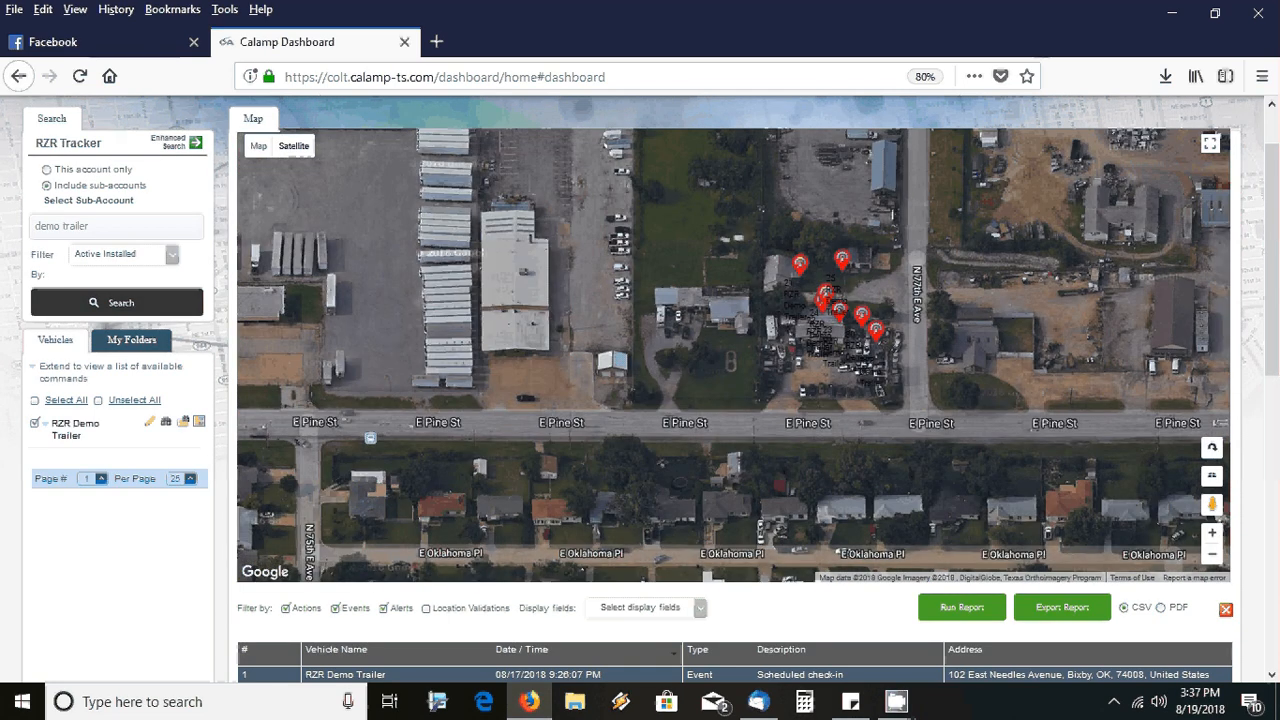
{"action": "left_click", "coordinate": [1212, 538]}
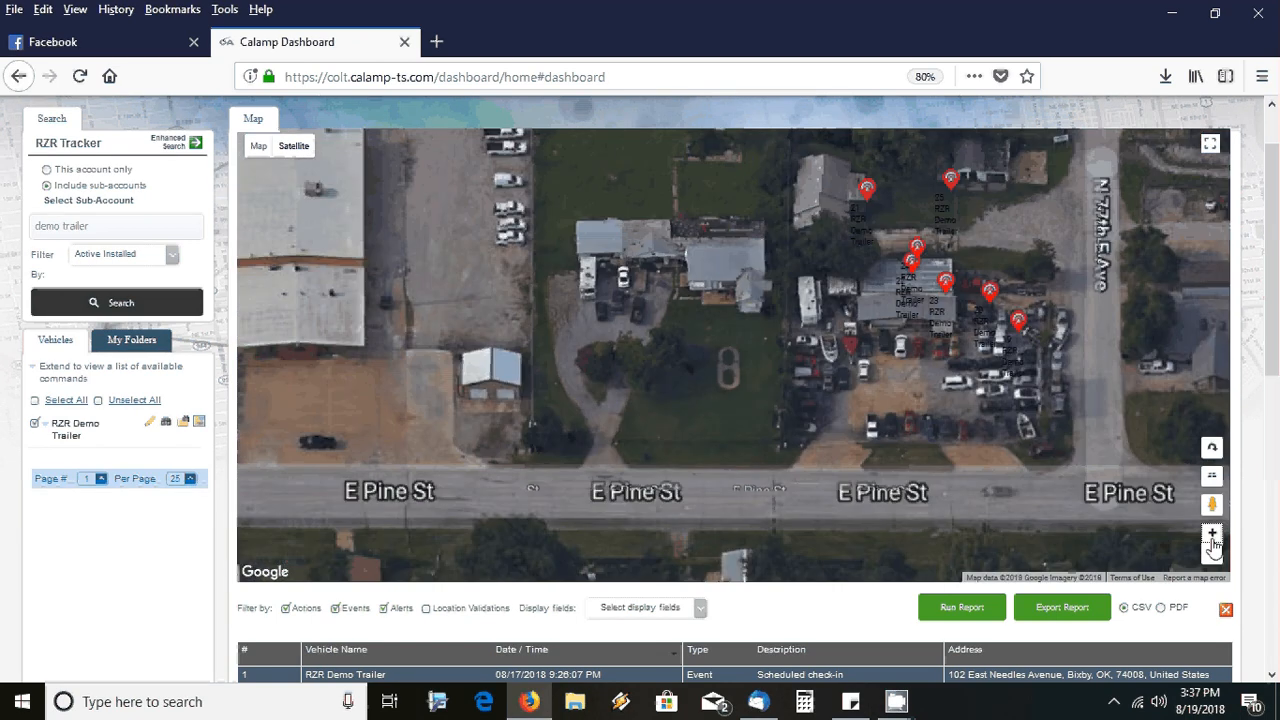